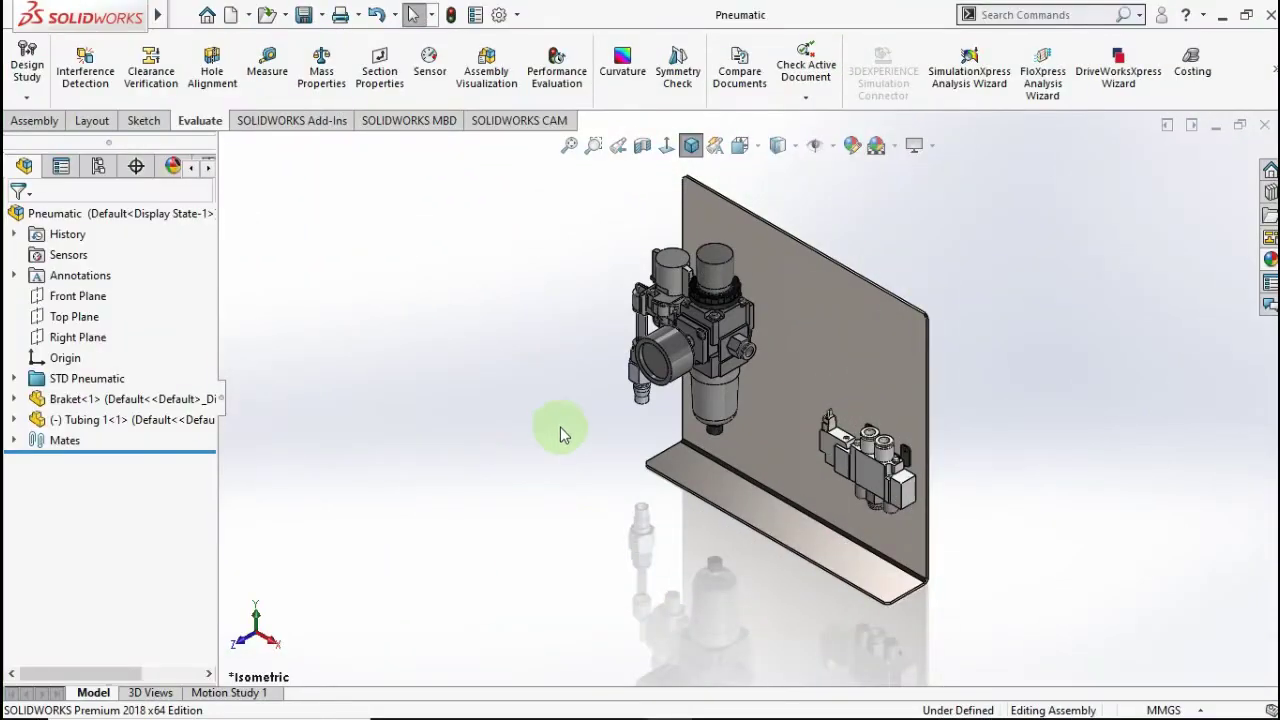
- Inspect the regulator tube, its side outlet fitting and the valve up close, then start Measure
scroll(607, 385, down, 2)
scroll(617, 379, down, 2)
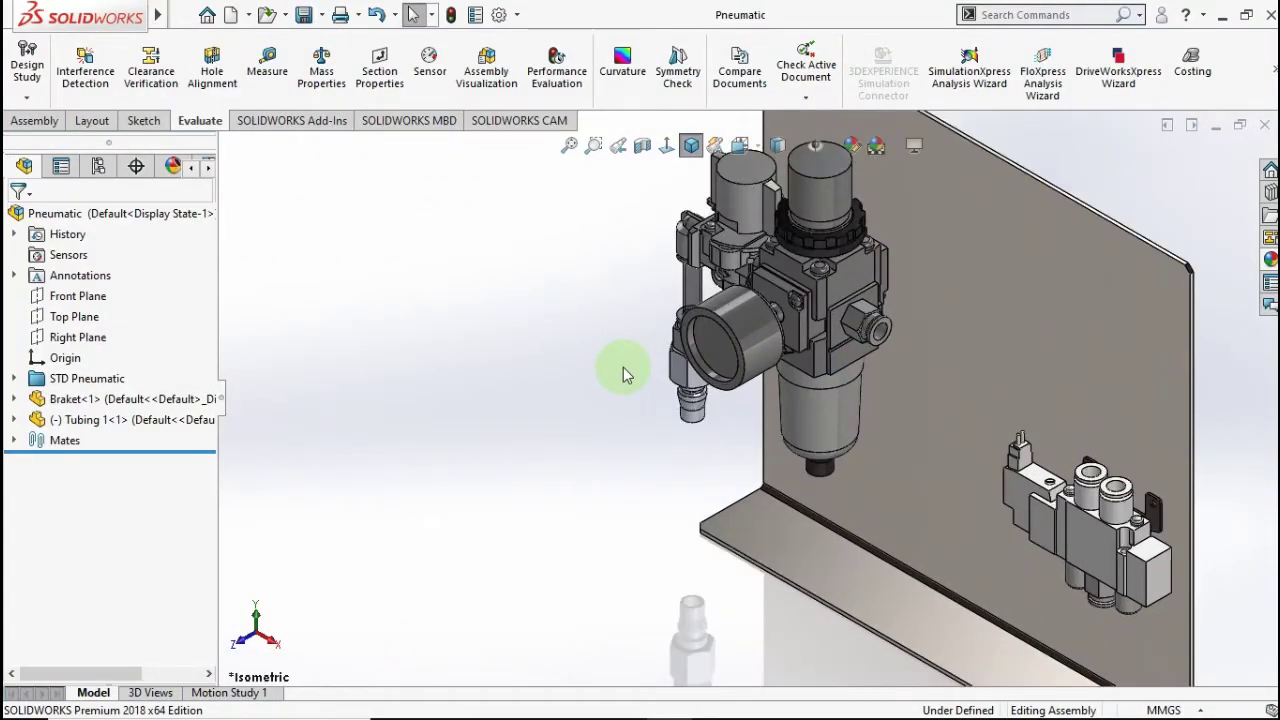
middle_drag(625, 365, 643, 318)
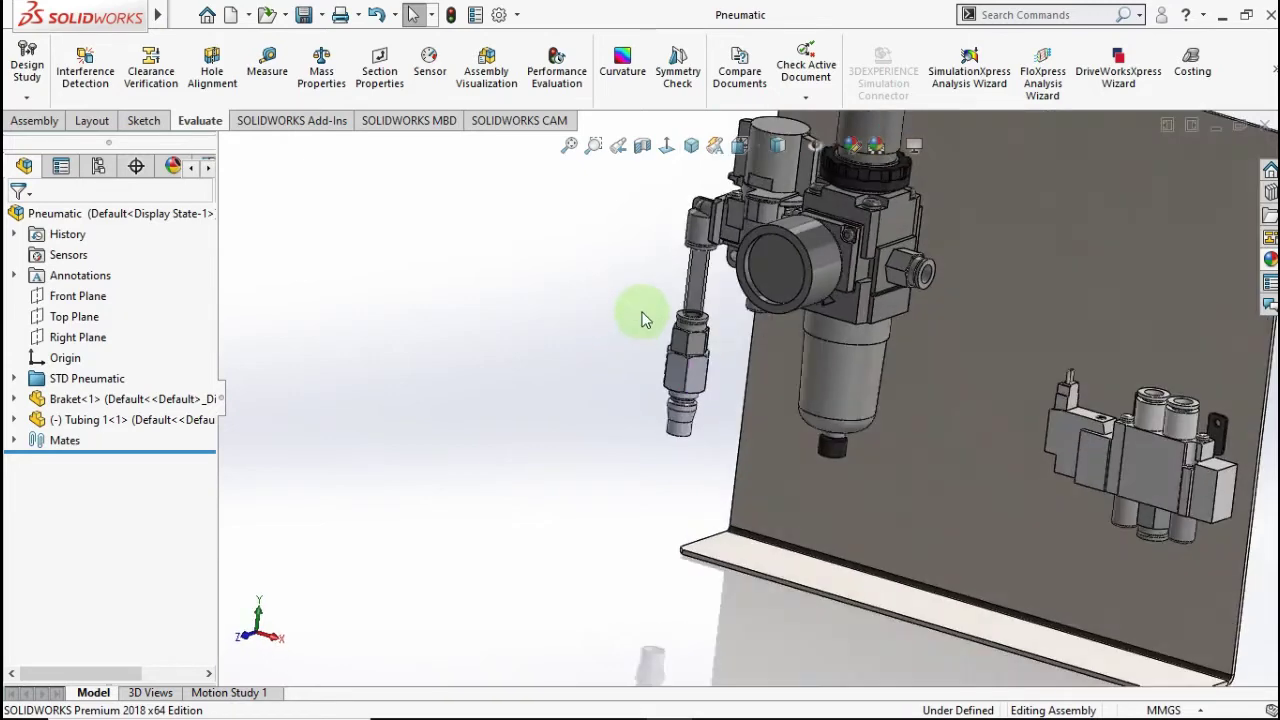
click(695, 295)
click(942, 297)
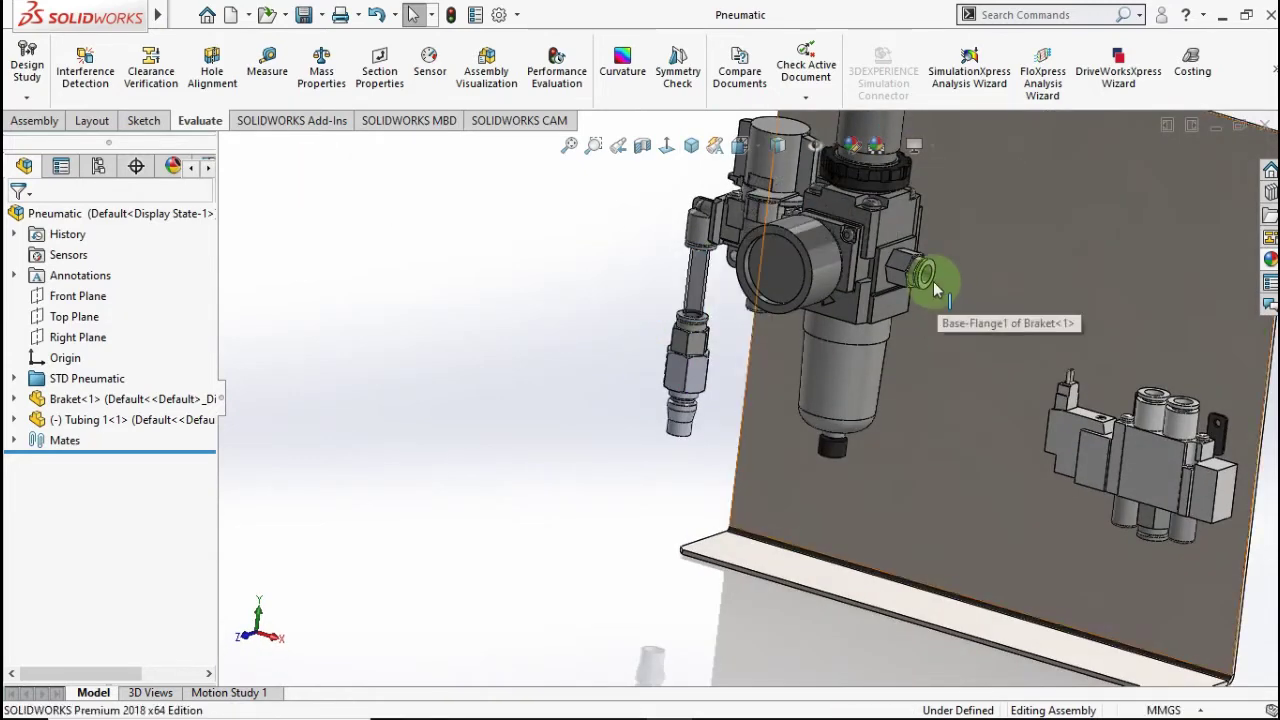
click(935, 290)
middle_drag(1057, 443, 1108, 443)
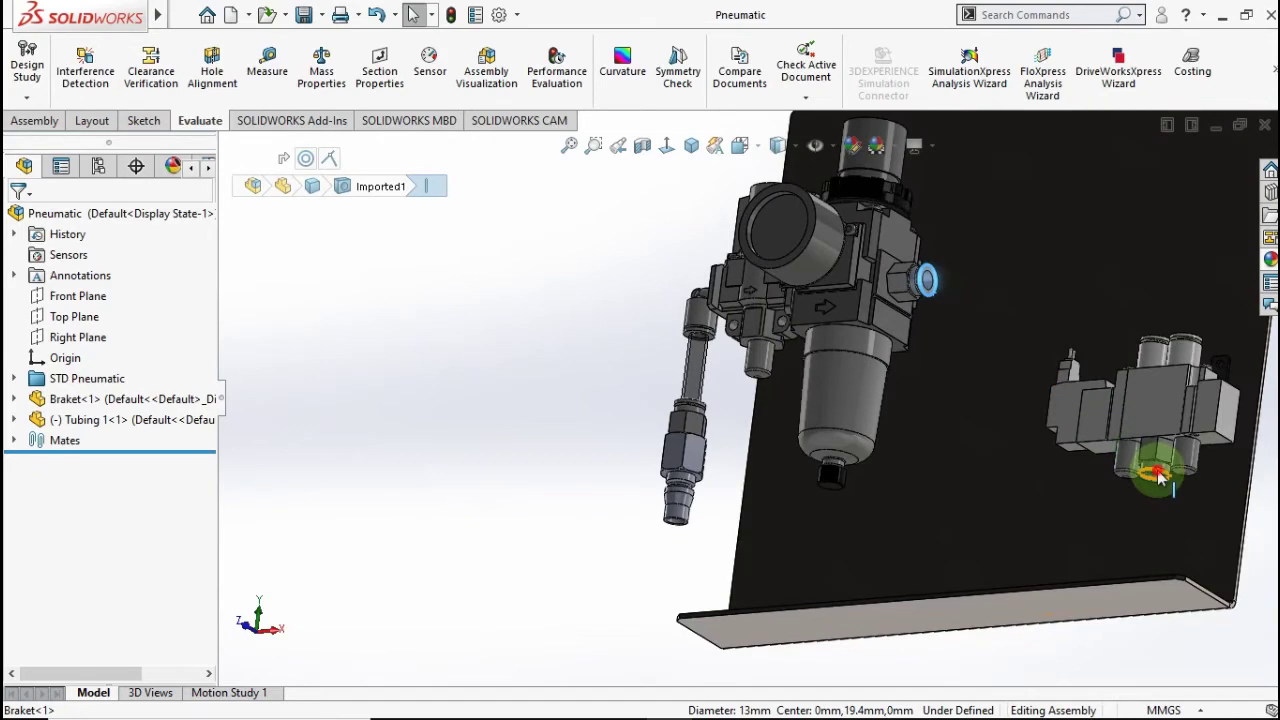
click(560, 432)
middle_drag(571, 434, 510, 370)
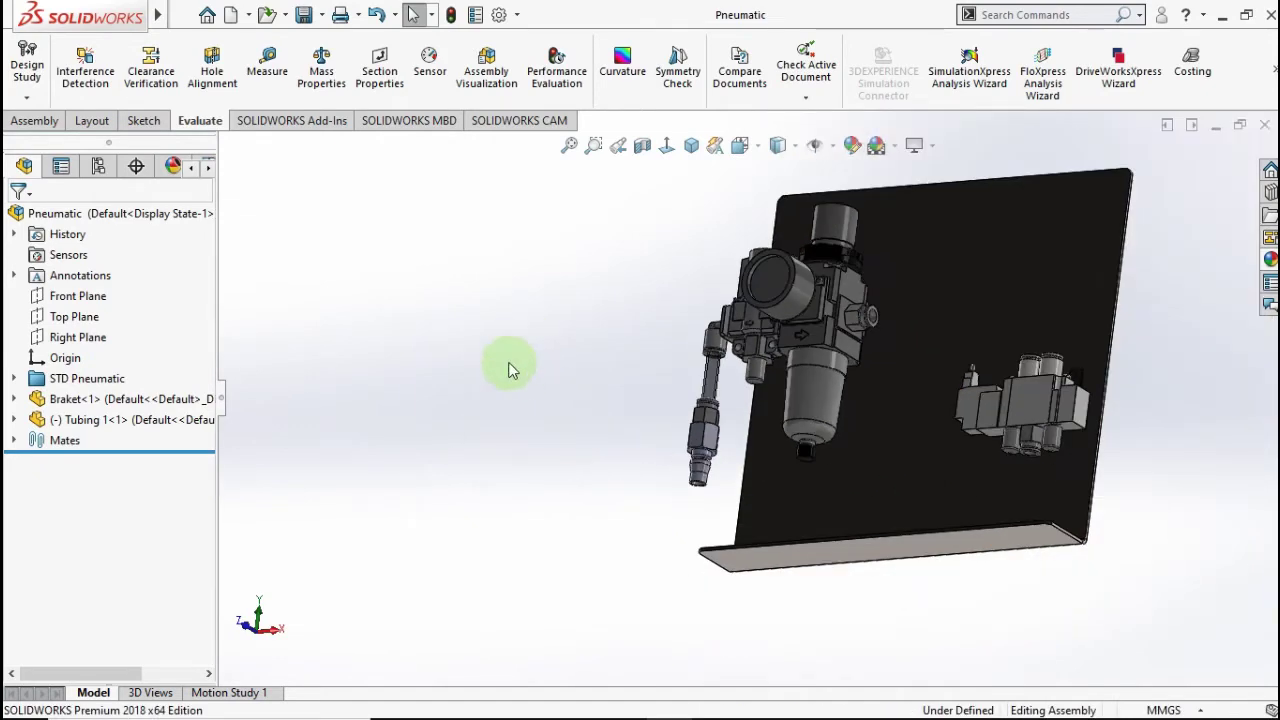
click(270, 78)
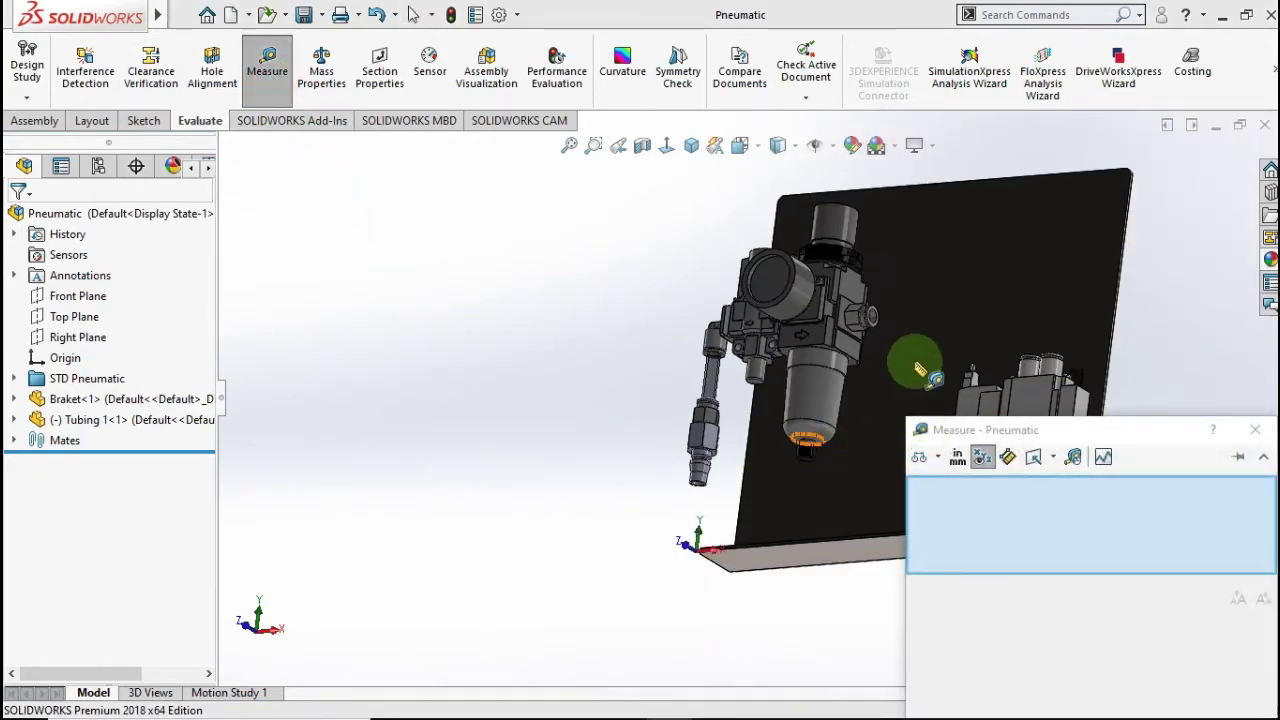
- Measure between the regulator and valve fitting edges, giving a 144.24 mm centre distance
scroll(806, 290, down, 2)
scroll(805, 318, down, 3)
scroll(801, 322, down, 2)
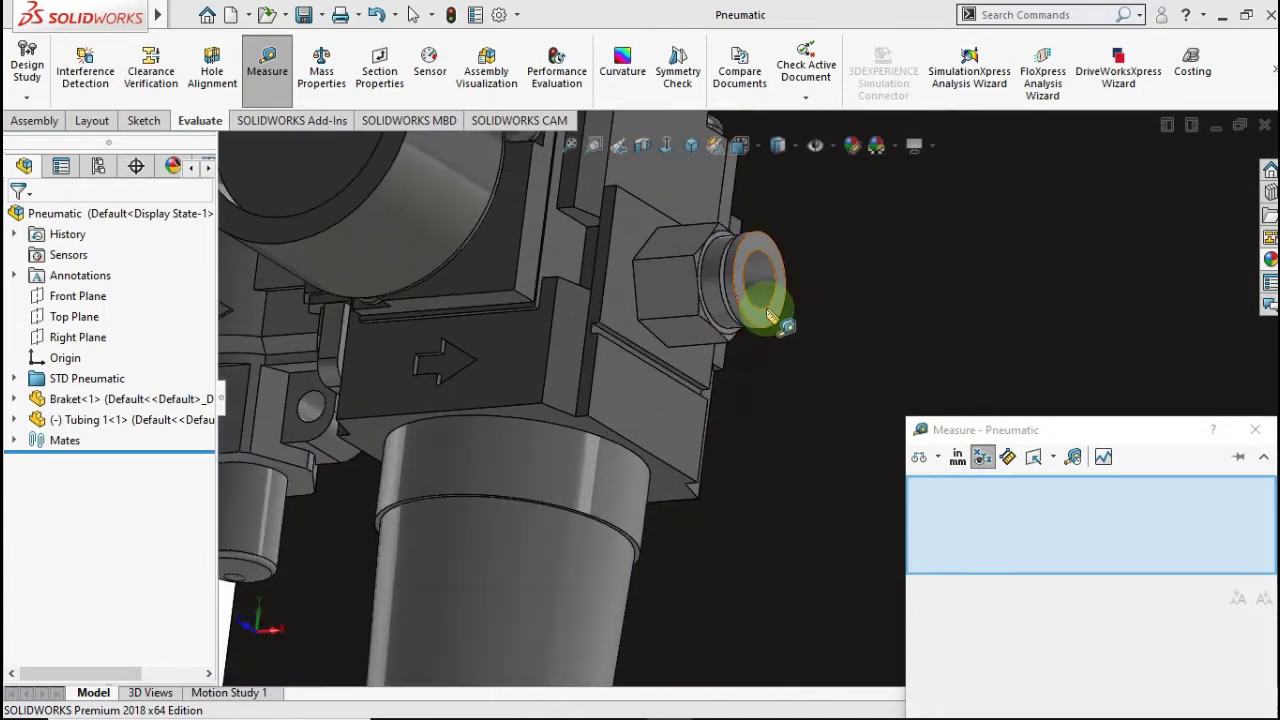
click(766, 312)
scroll(846, 400, up, 3)
scroll(855, 455, up, 3)
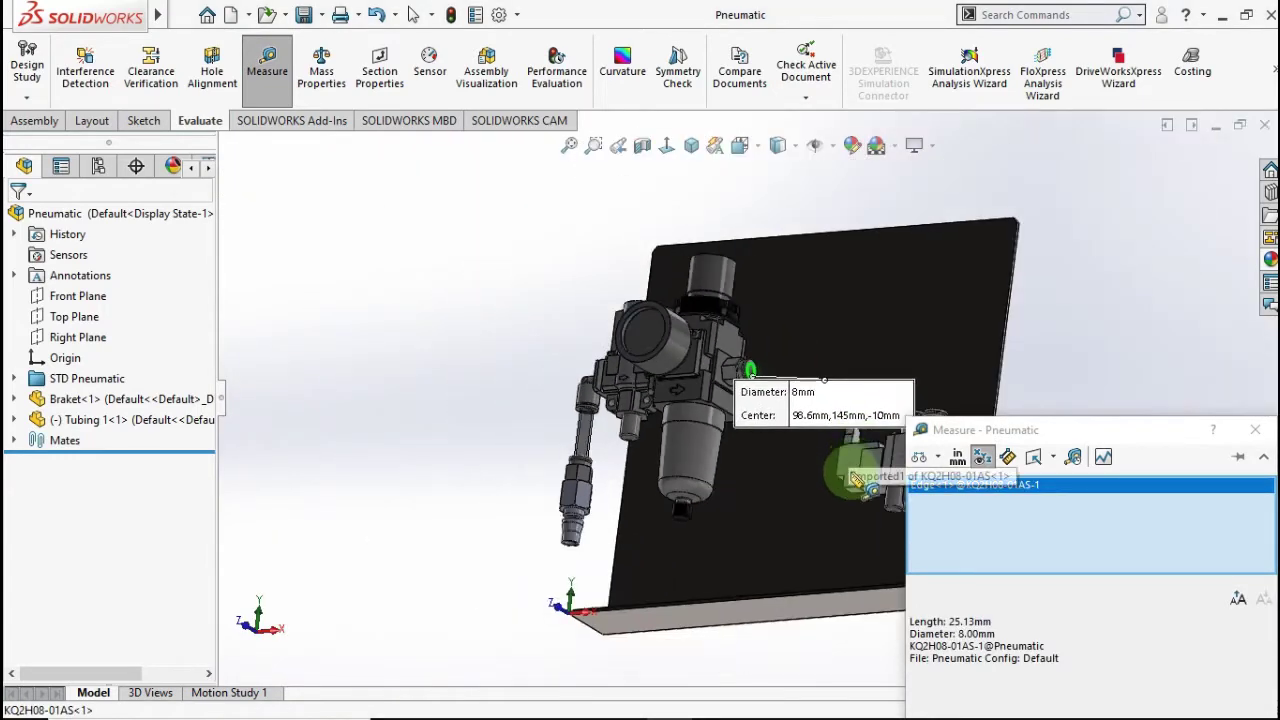
scroll(860, 480, up, 1)
scroll(860, 485, down, 1)
scroll(865, 488, down, 2)
scroll(870, 490, down, 1)
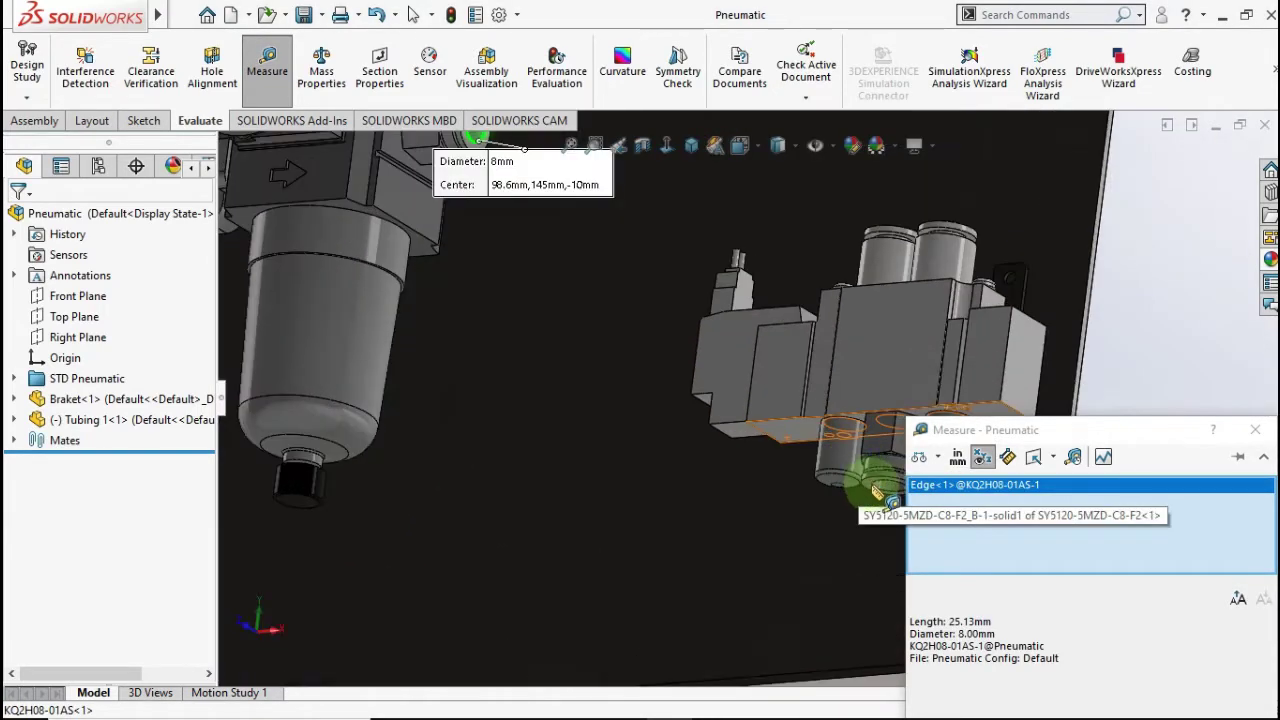
scroll(876, 493, down, 1)
click(884, 493)
scroll(860, 480, up, 3)
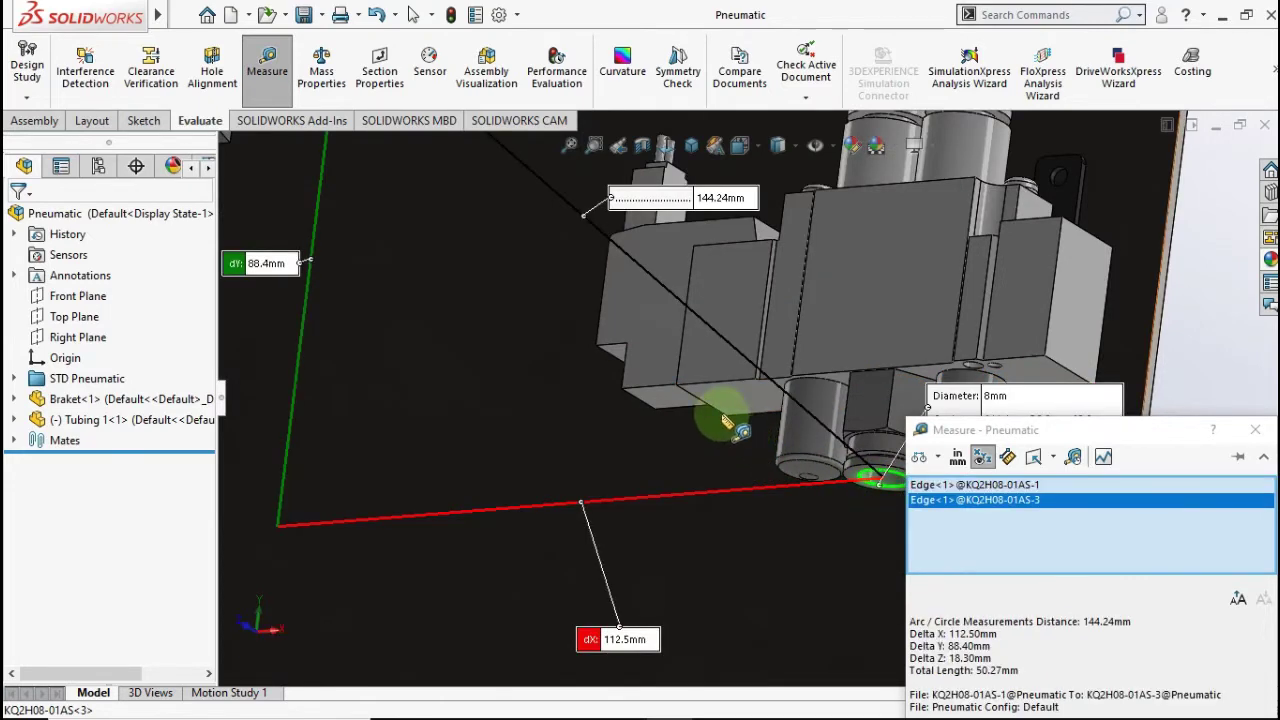
mouse_move(714, 429)
middle_down()
mouse_move(686, 371)
mouse_move(668, 390)
mouse_move(671, 471)
mouse_move(600, 355)
middle_up()
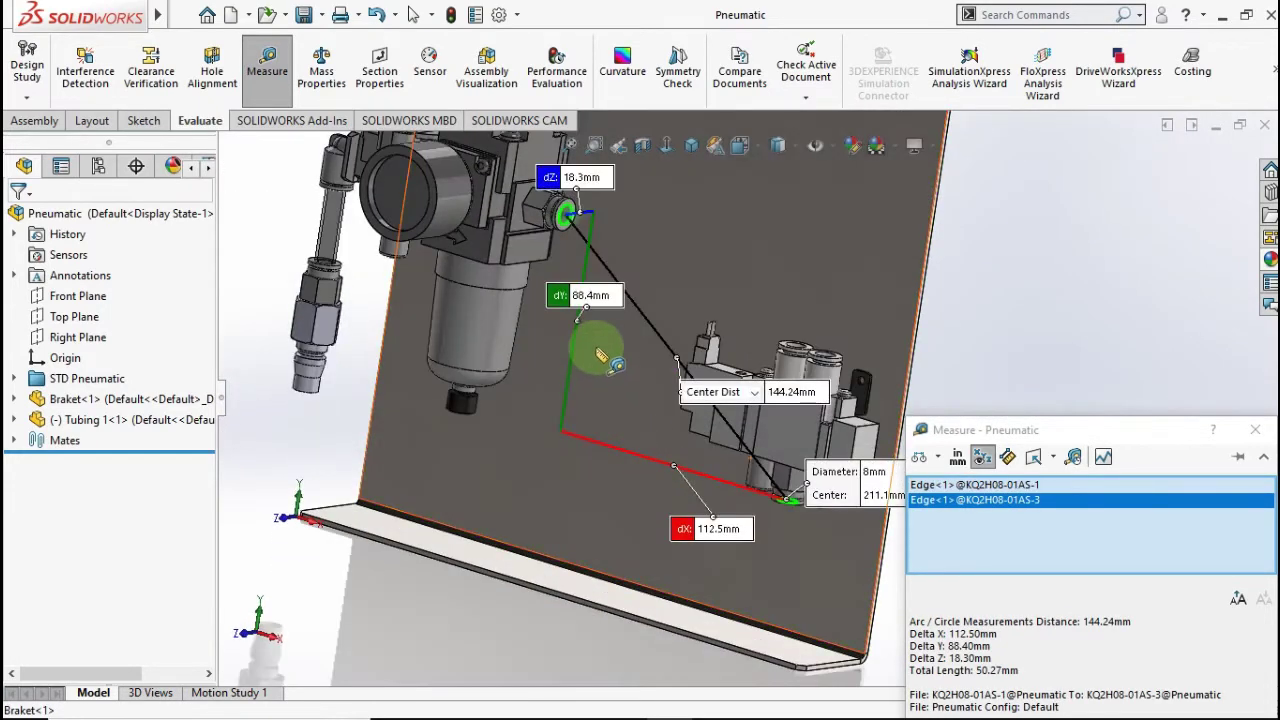
- Move the dY 88.4, dZ 18.3 and dX 112.5 mm labels aside, then clear the measured edges
drag(572, 303, 438, 422)
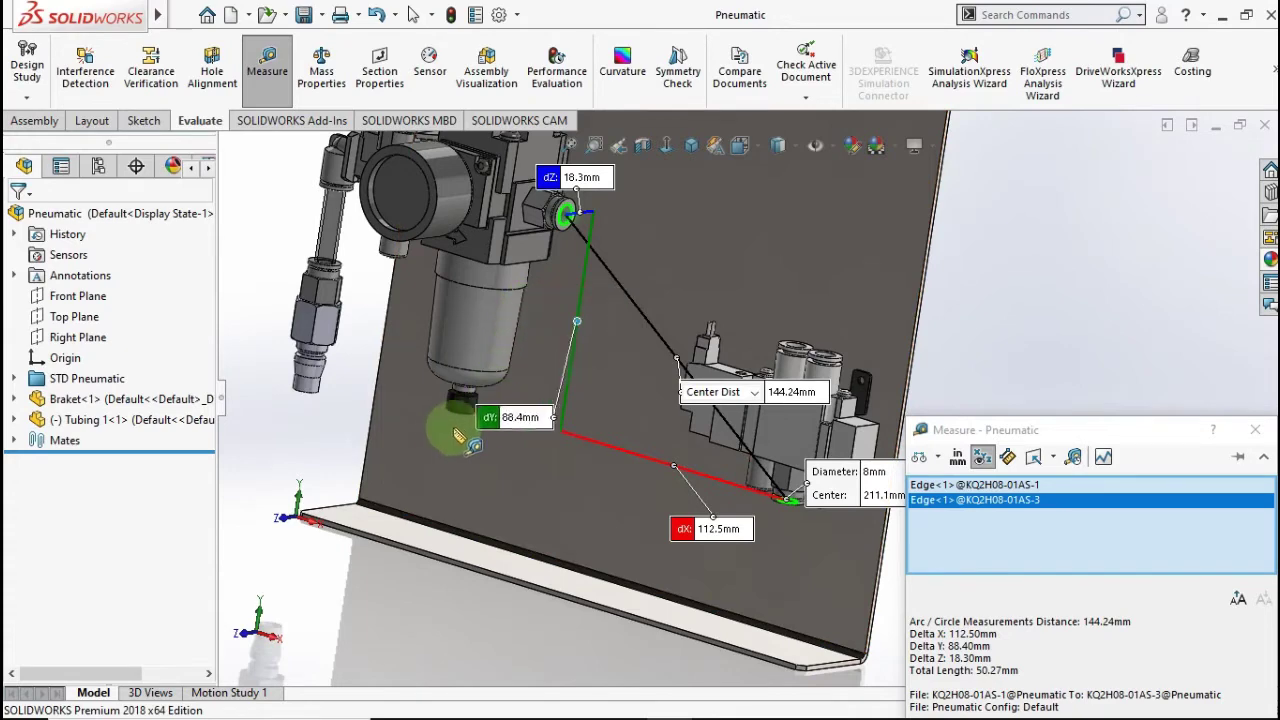
drag(551, 178, 700, 176)
mouse_move(694, 277)
middle_down()
mouse_move(677, 302)
mouse_move(716, 533)
middle_up()
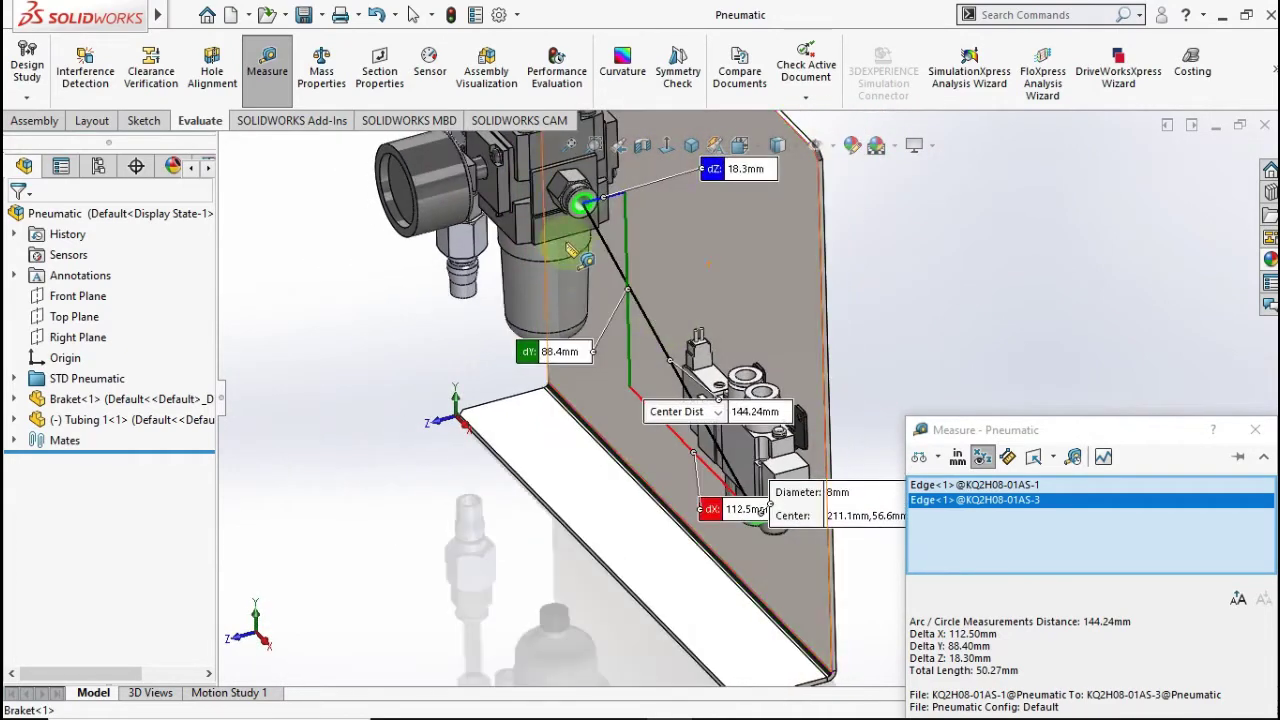
drag(716, 518, 520, 540)
mouse_move(677, 529)
middle_down()
mouse_move(786, 500)
mouse_move(805, 450)
mouse_move(823, 451)
middle_up()
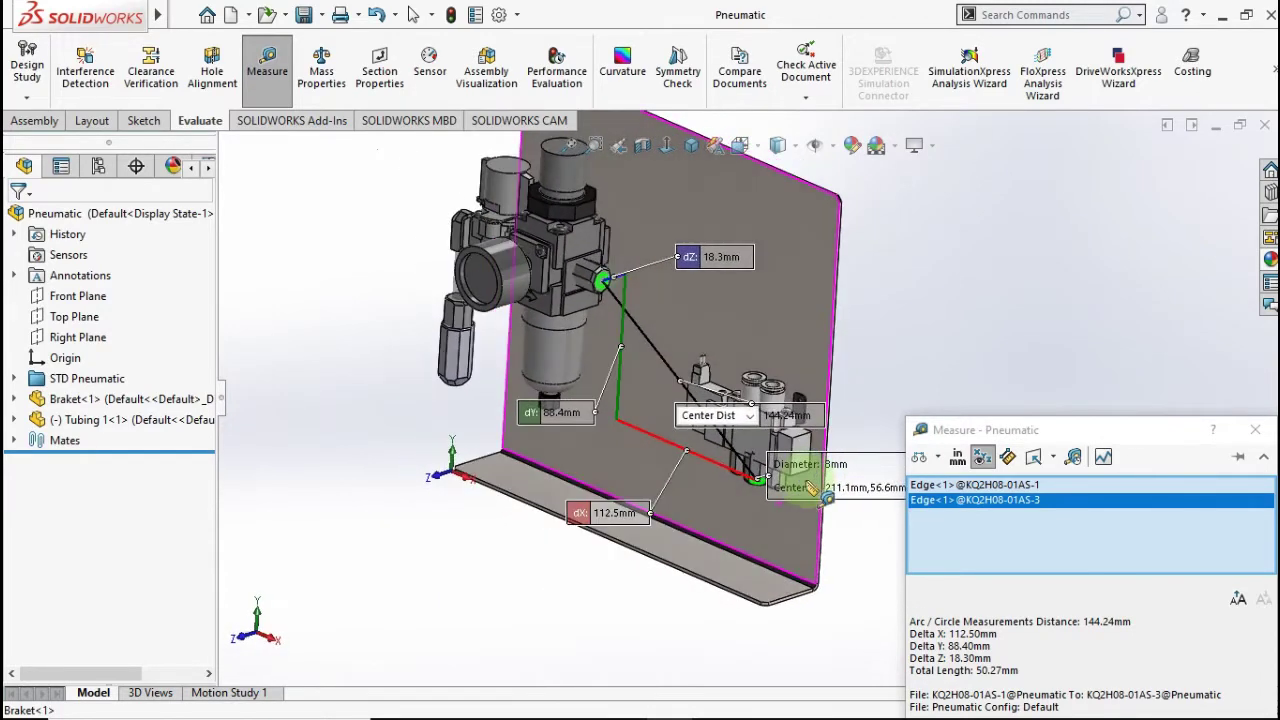
click(358, 465)
- Close Measure and return the assembly to the standard isometric view
key(Escape)
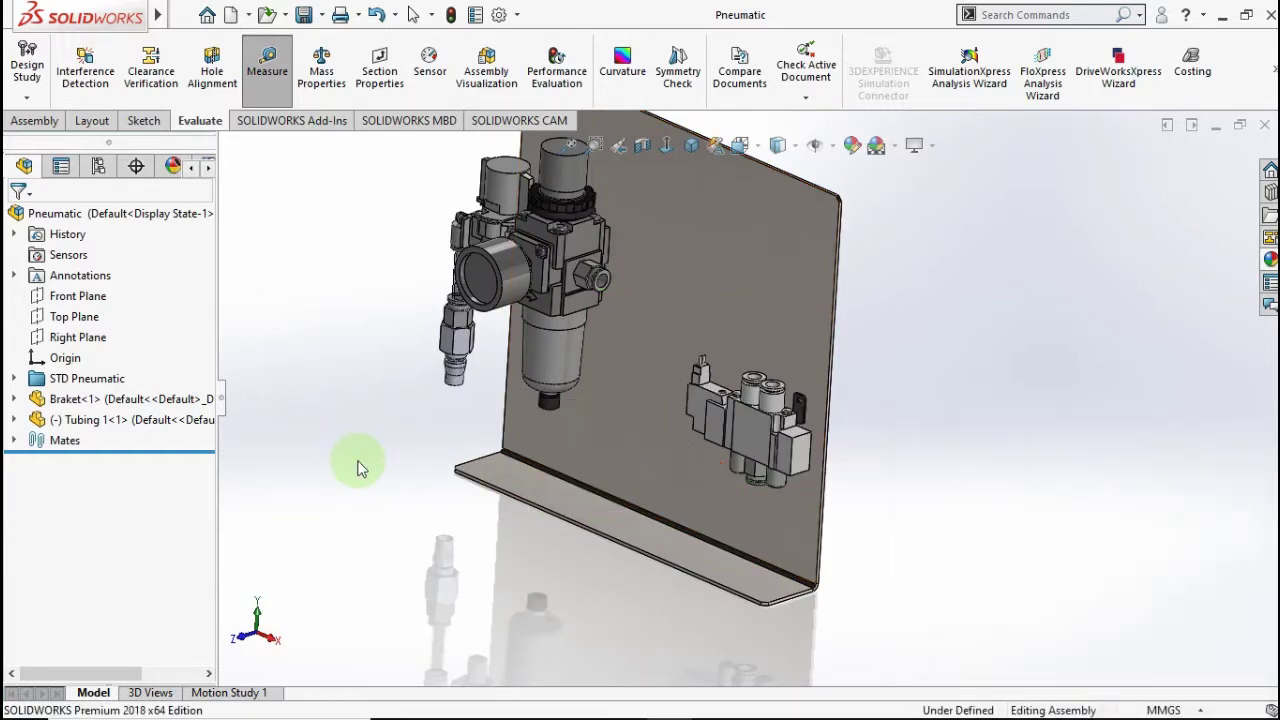
right_click(322, 458)
key(ctrl+7)
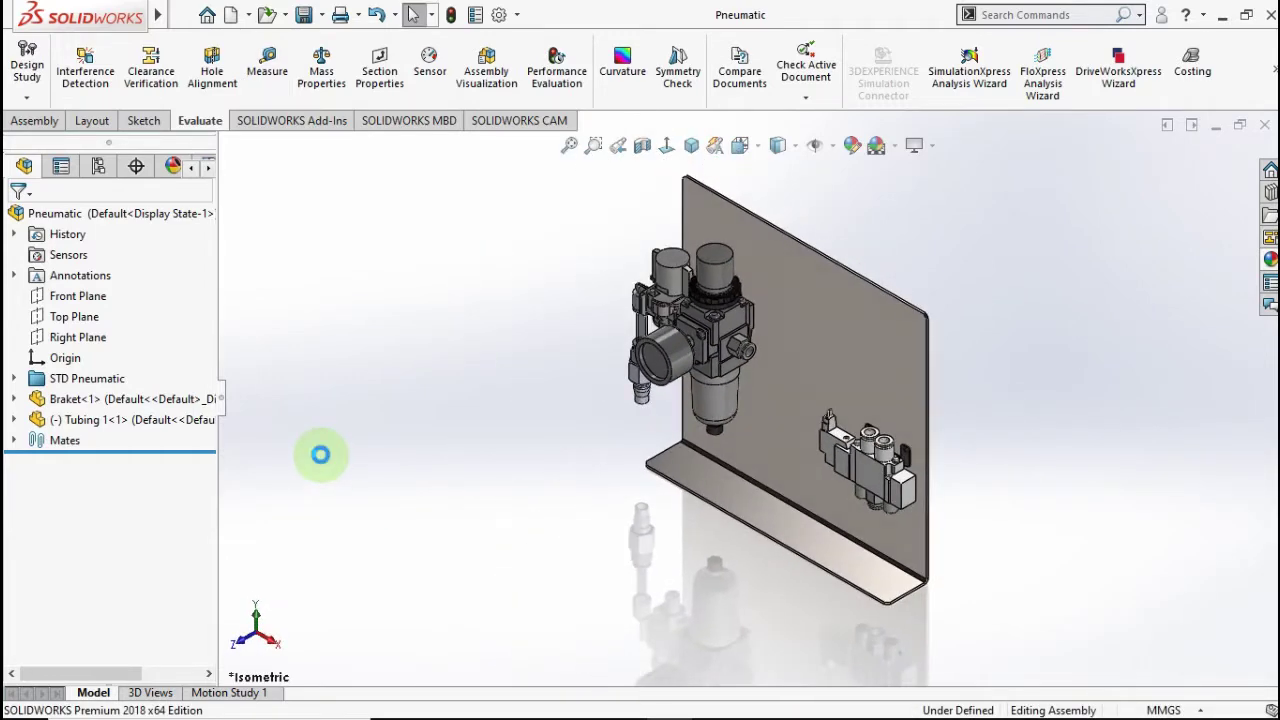
- Create a new blank part document, Part2
key(ctrl+n)
click(380, 338)
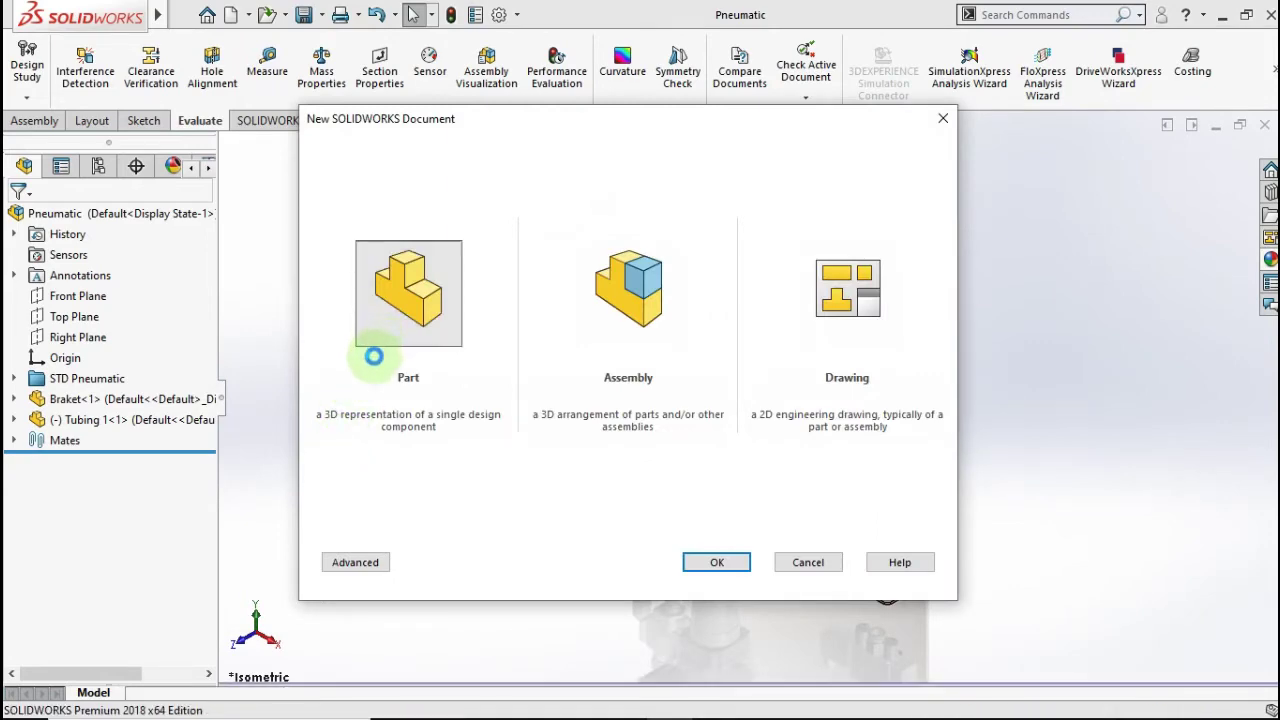
double_click(374, 356)
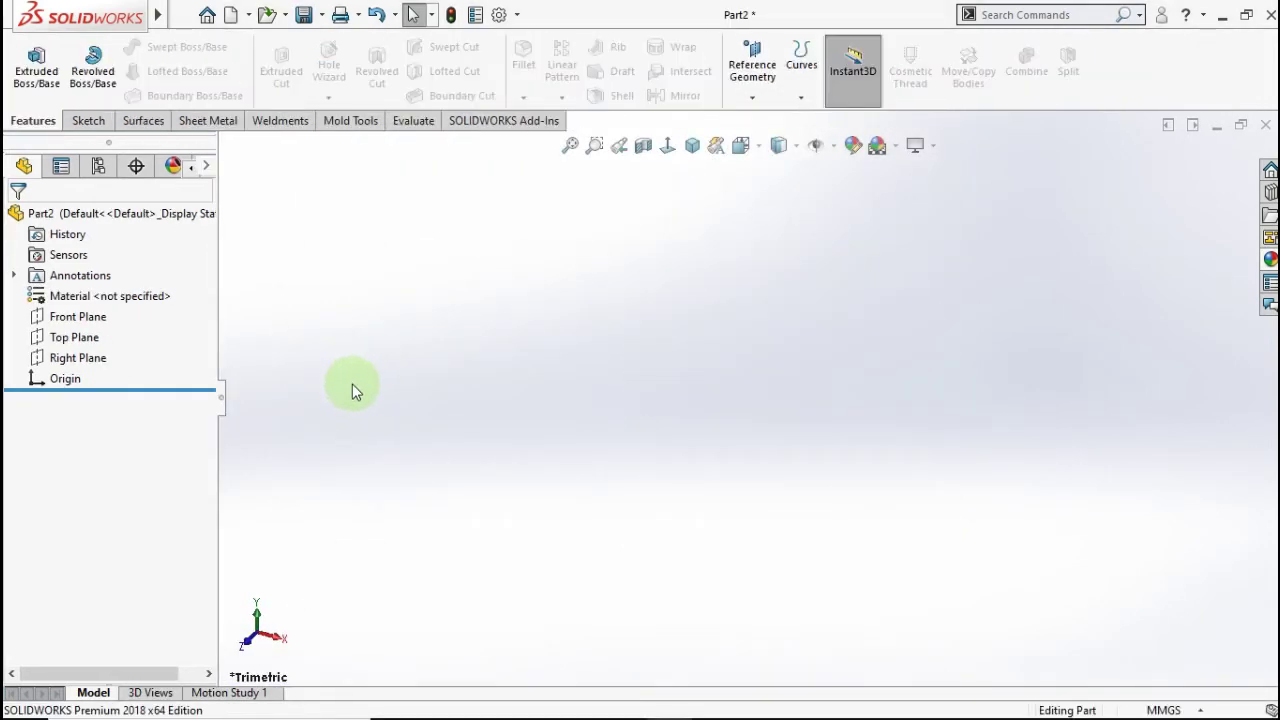
click(88, 121)
click(28, 97)
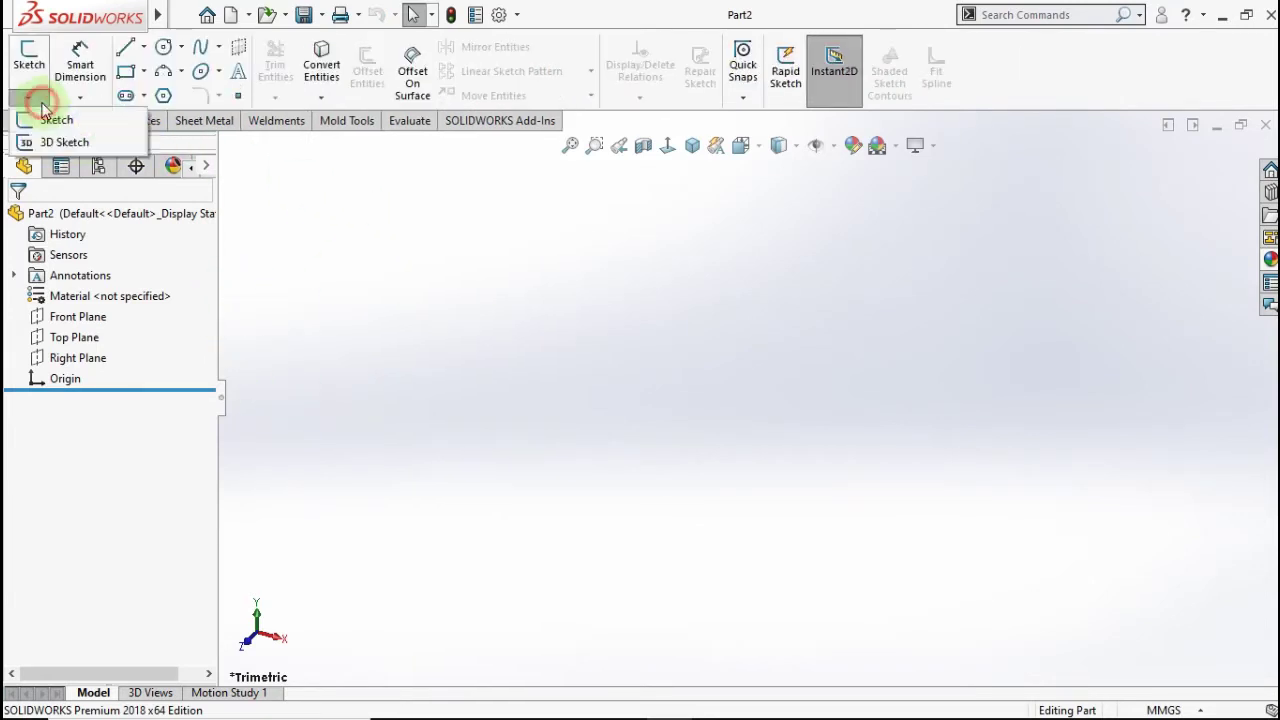
- Start a 3D sketch and draw four connected centerlines out from the origin and downward
click(42, 141)
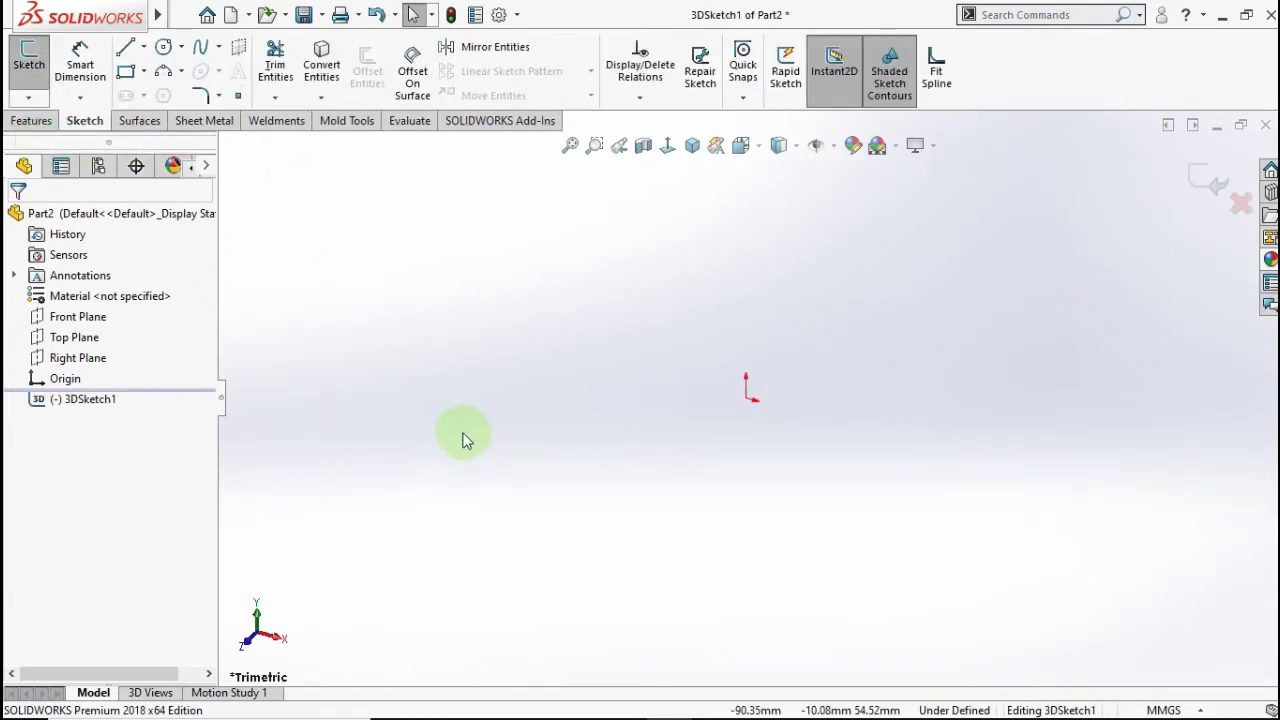
click(126, 48)
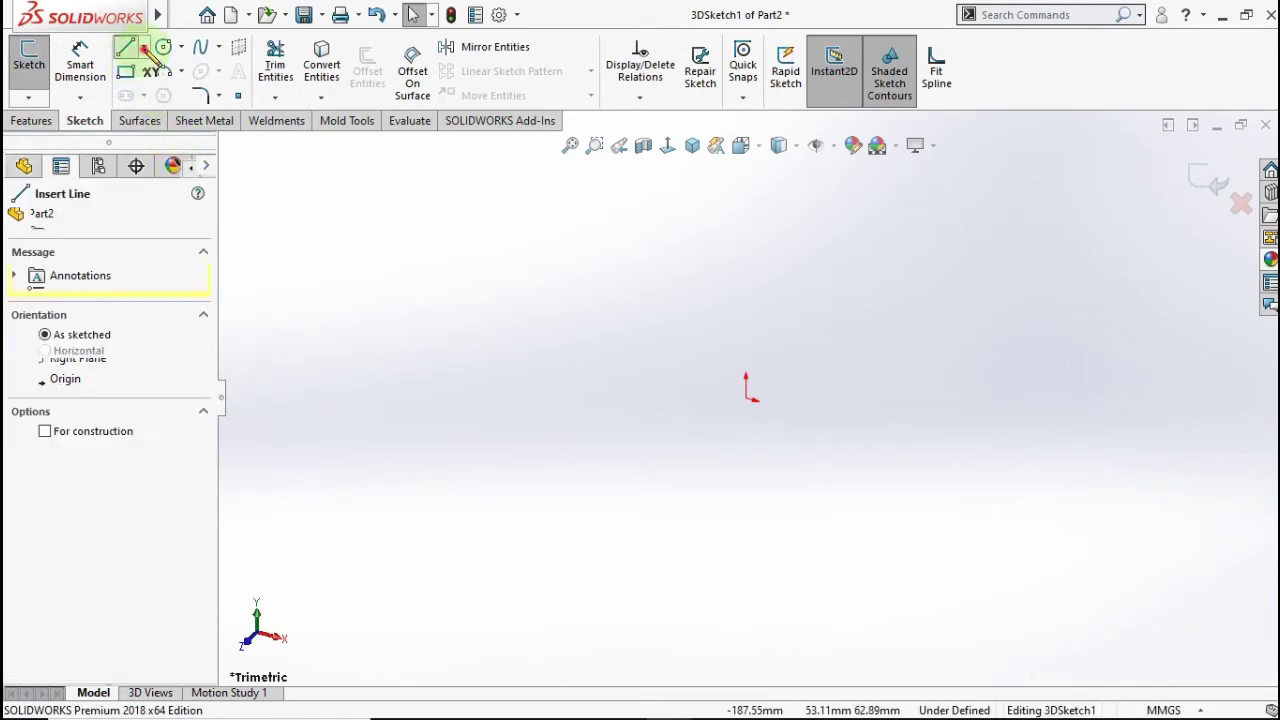
click(144, 47)
click(170, 93)
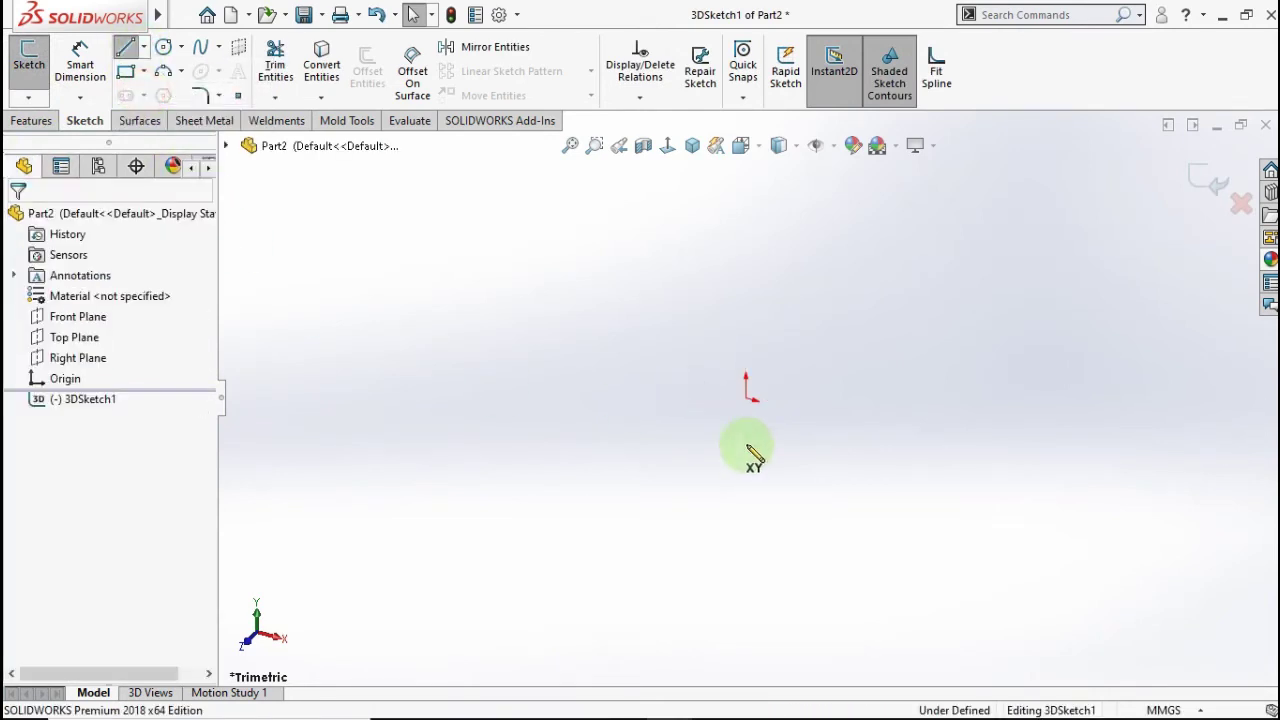
drag(790, 450, 945, 458)
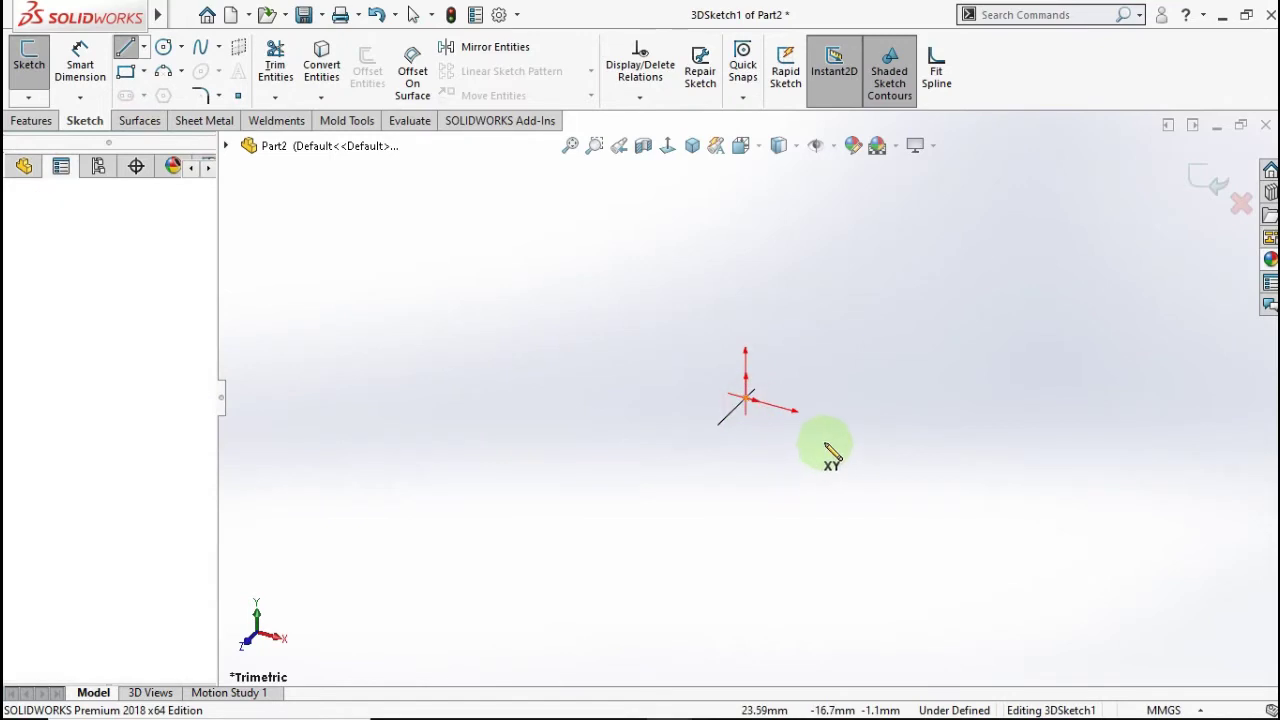
click(947, 453)
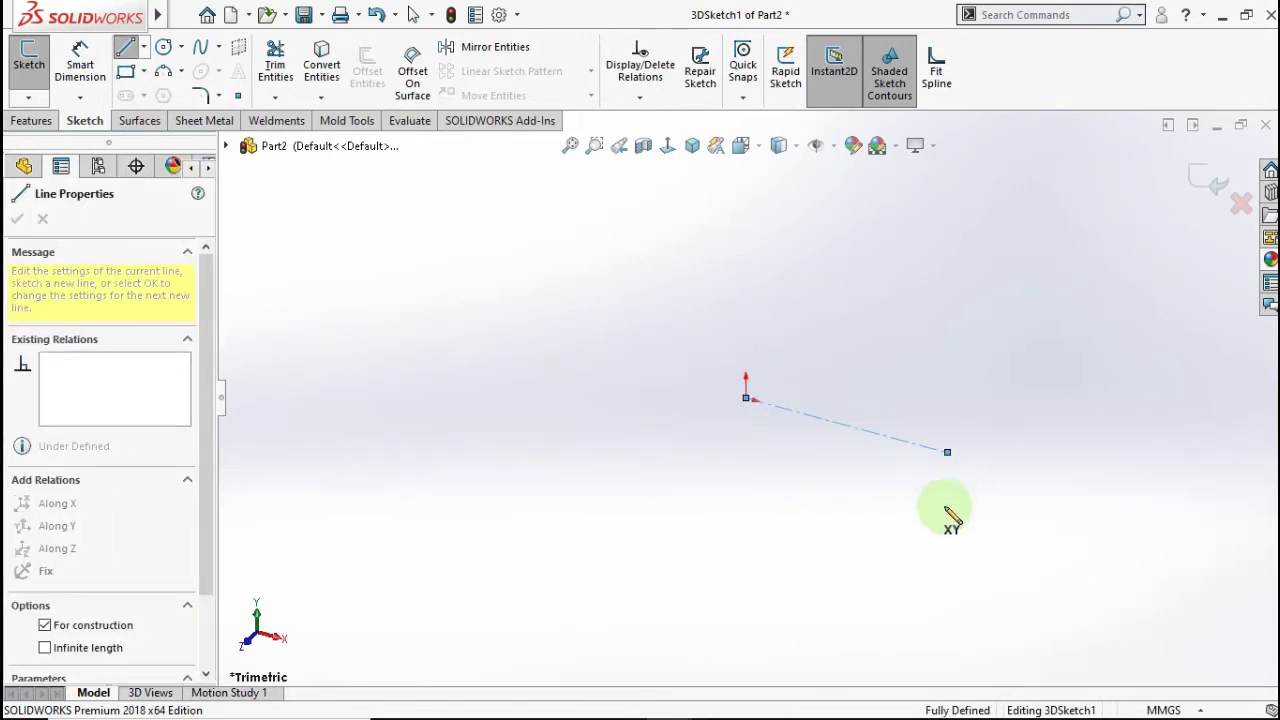
click(947, 582)
mouse_move(929, 586)
middle_down()
mouse_move(894, 623)
mouse_move(930, 593)
middle_up()
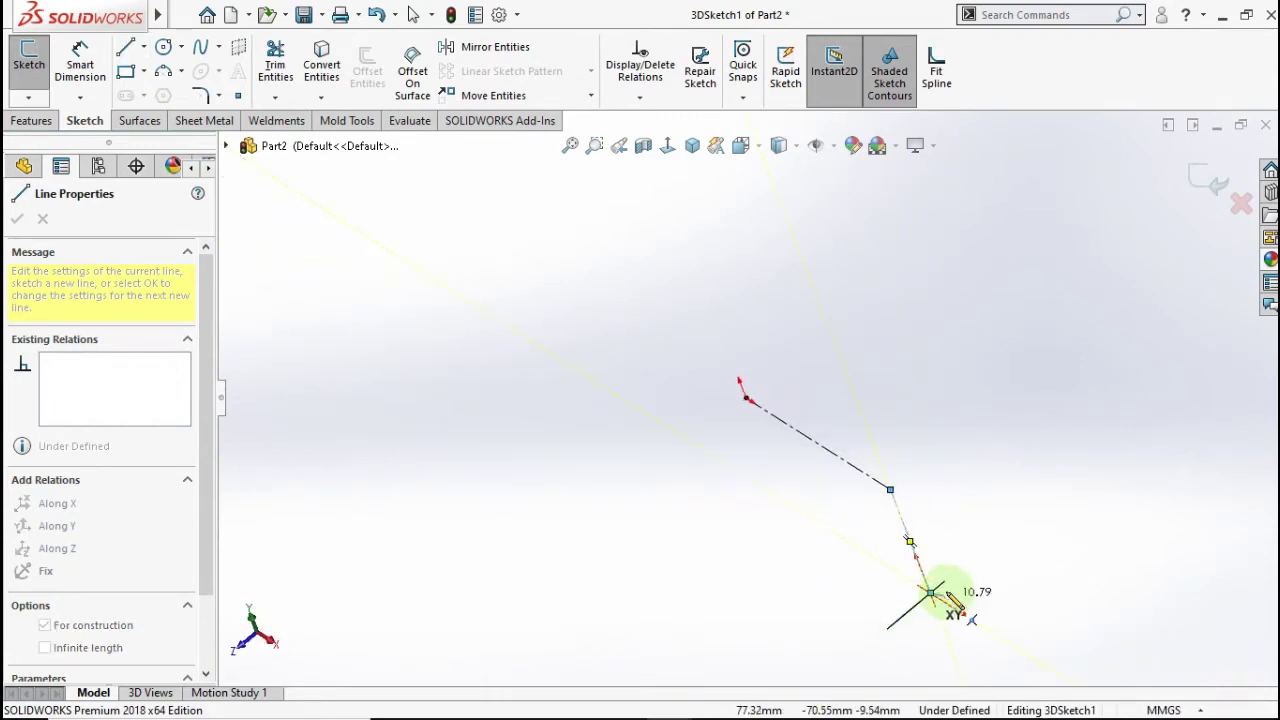
click(985, 565)
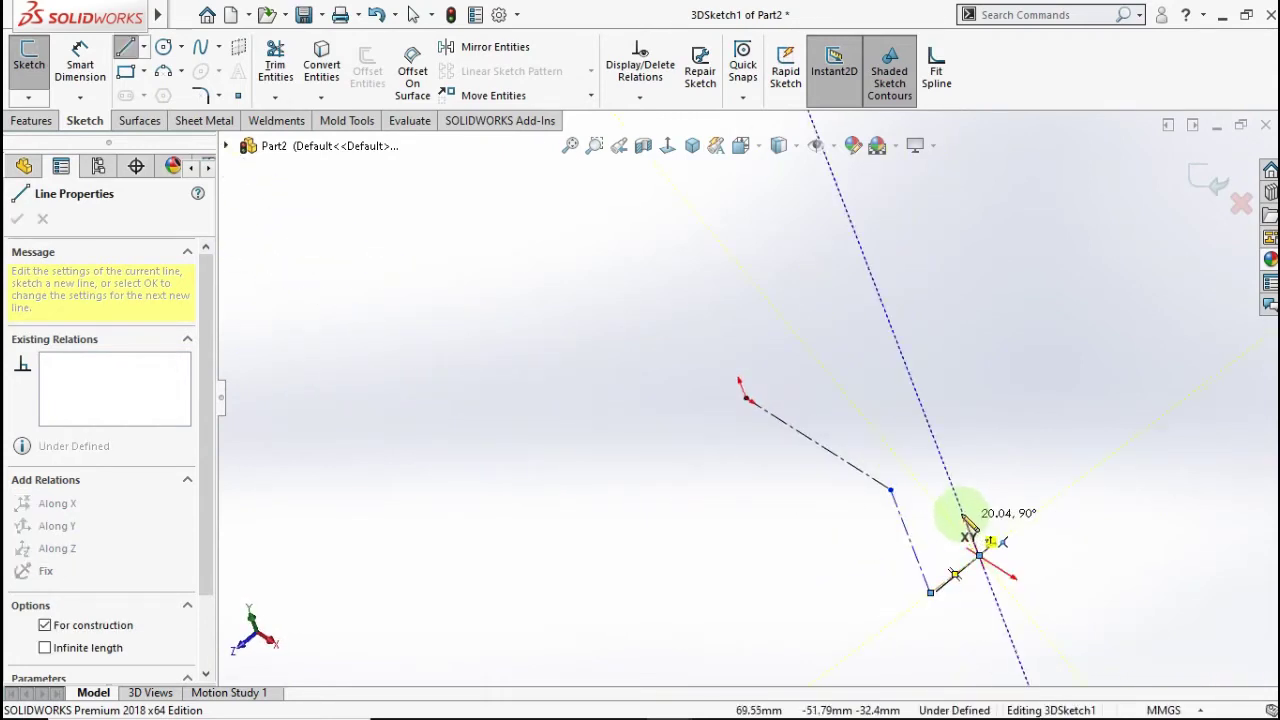
click(955, 492)
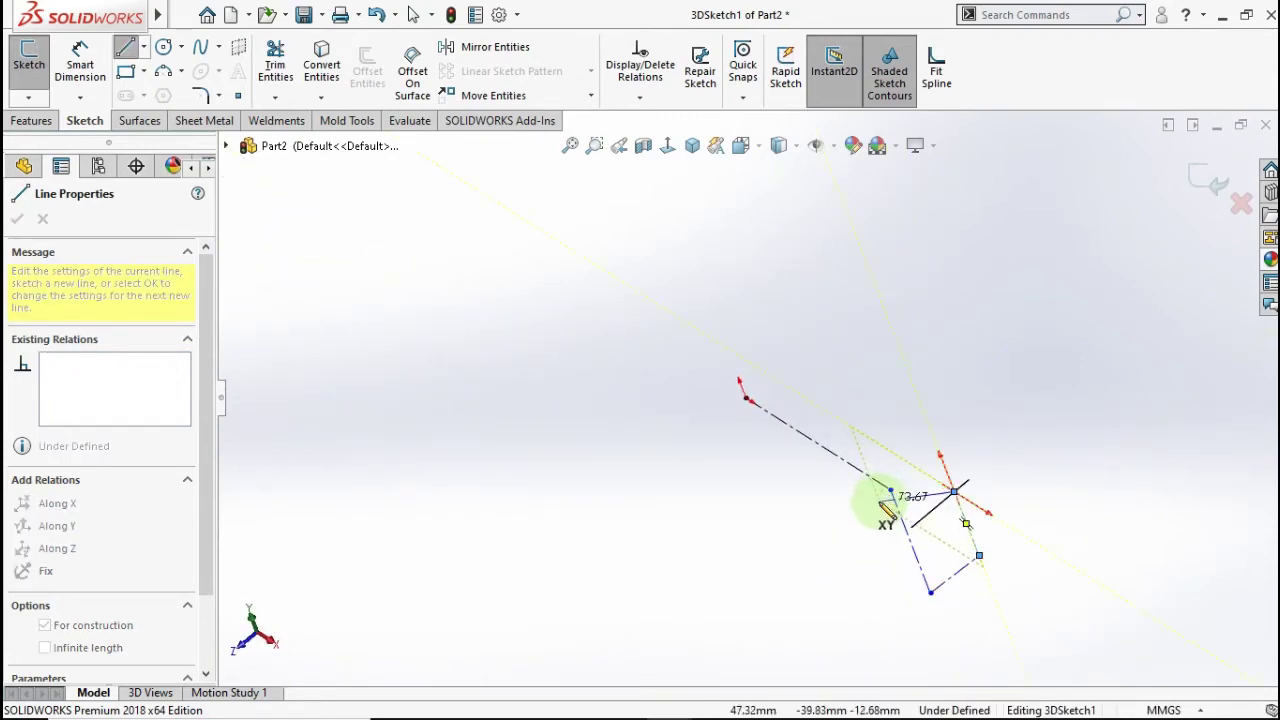
middle_drag(884, 506, 834, 555)
key(Escape)
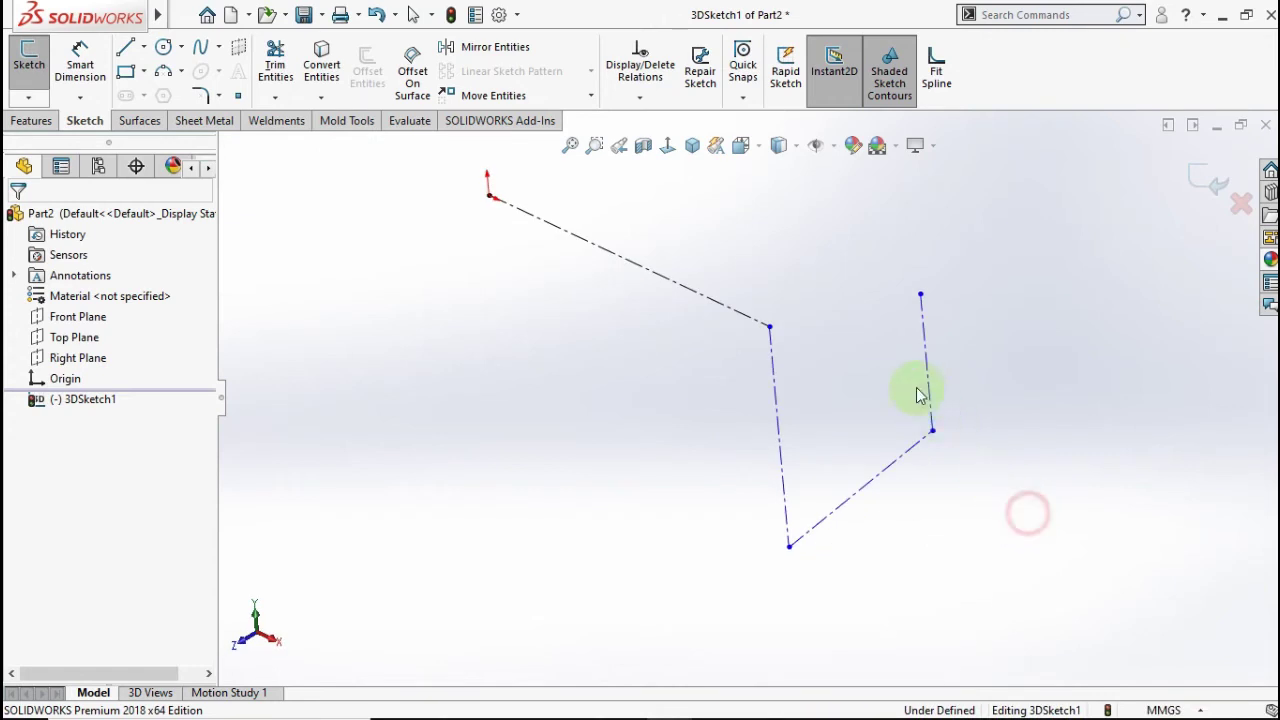
- Delete the two right-hand centerlines from the 3D sketch
drag(1028, 513, 906, 380)
key(Delete)
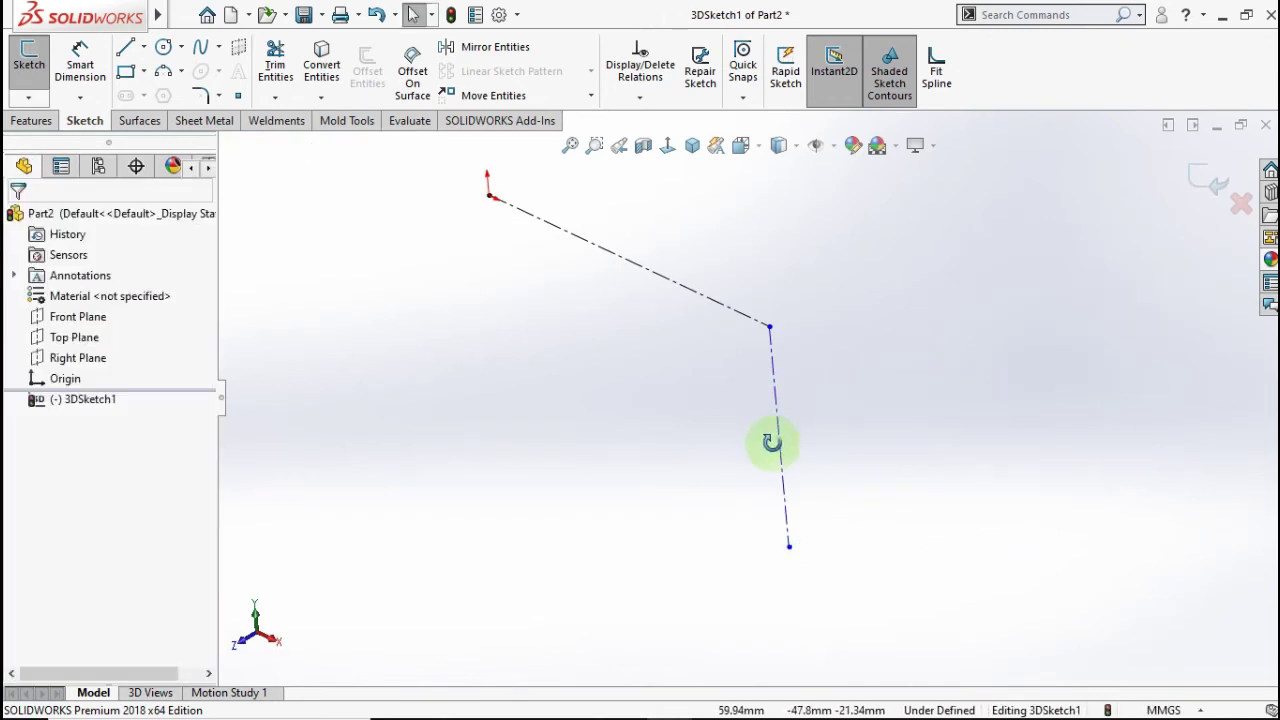
middle_drag(772, 442, 737, 517)
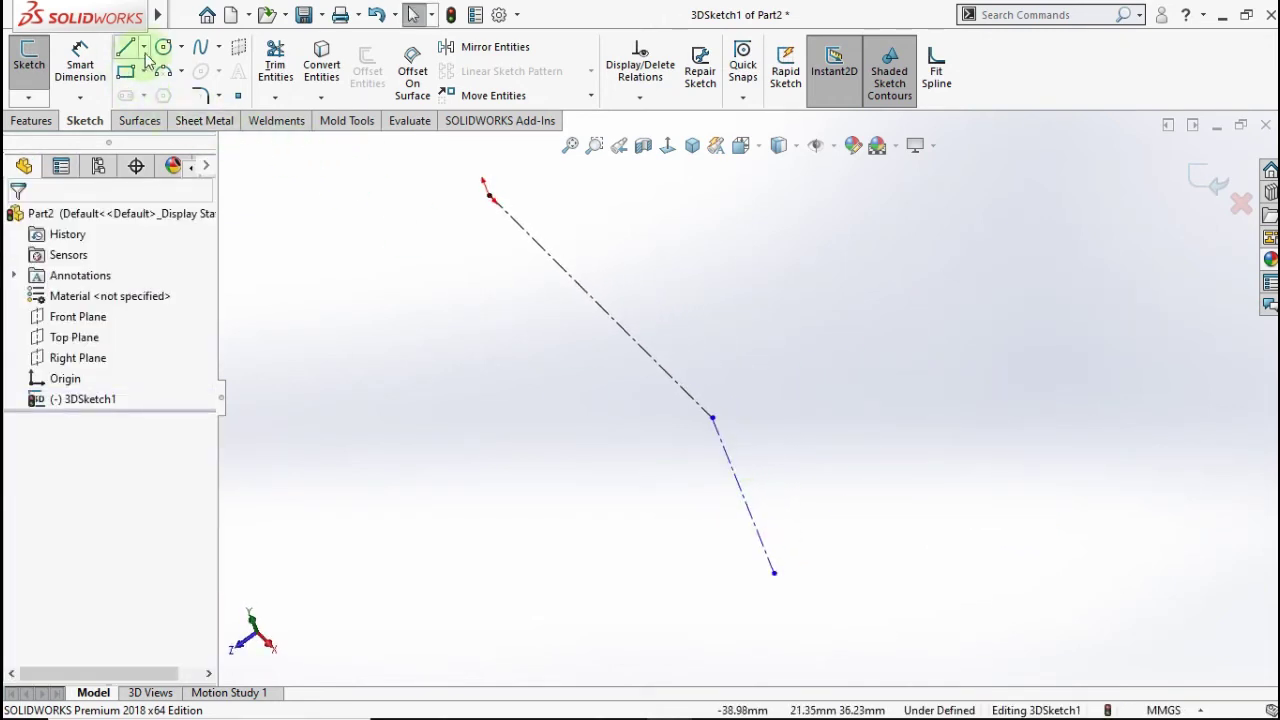
- Draw a short bottom centerline and a segment rising back up, forming a U-bend
click(144, 47)
click(171, 94)
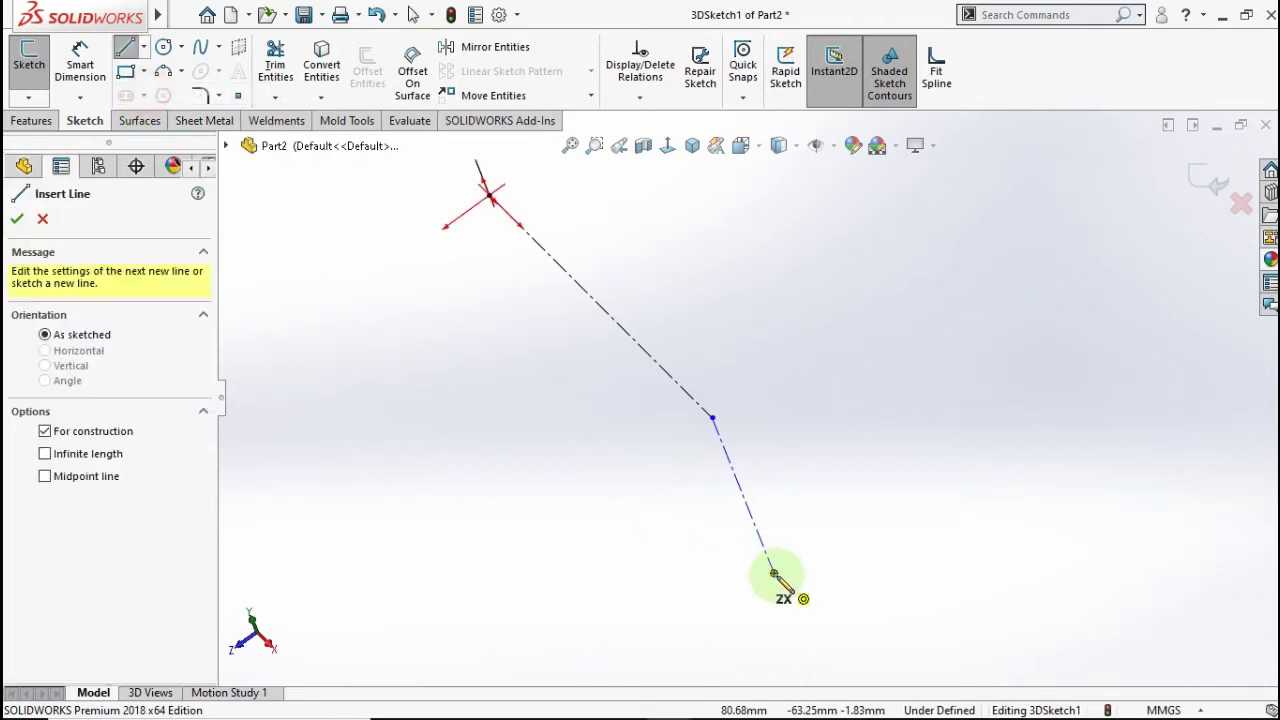
click(775, 575)
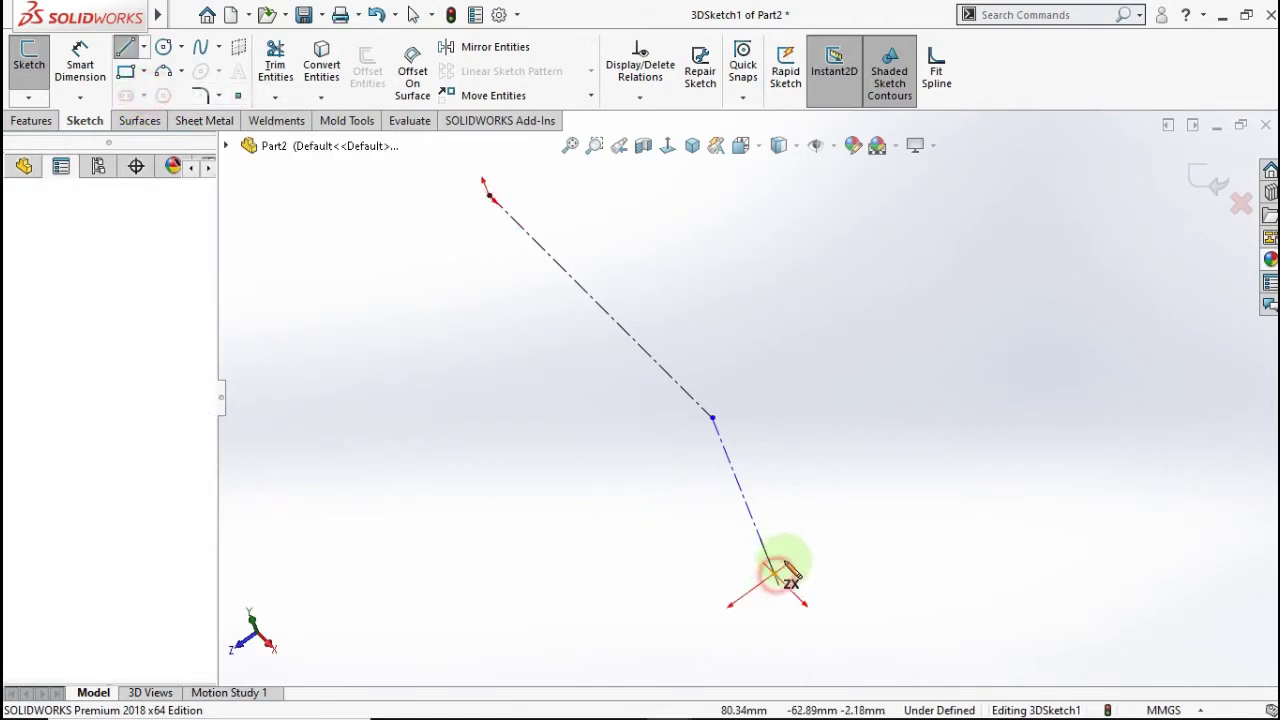
click(853, 515)
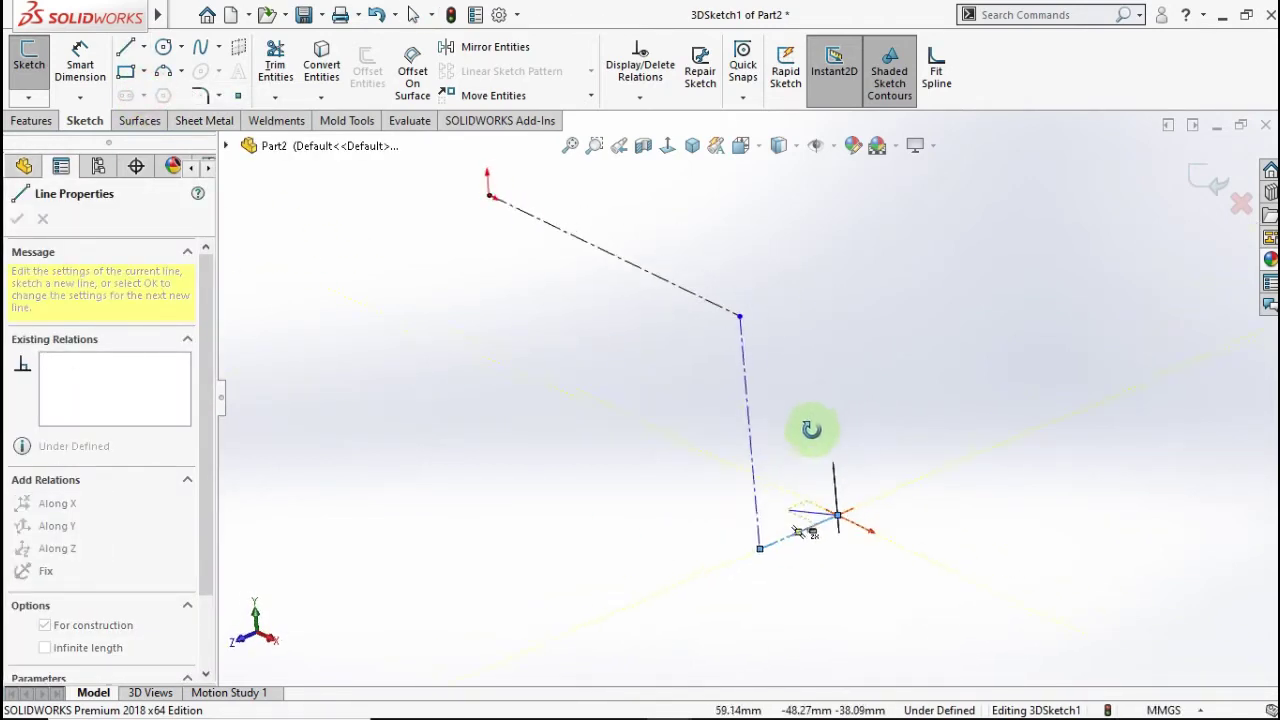
mouse_move(811, 471)
middle_down()
mouse_move(800, 409)
mouse_move(820, 429)
mouse_move(837, 423)
mouse_move(838, 389)
mouse_move(728, 343)
mouse_move(837, 374)
mouse_move(832, 401)
middle_up()
key(ctrl+7)
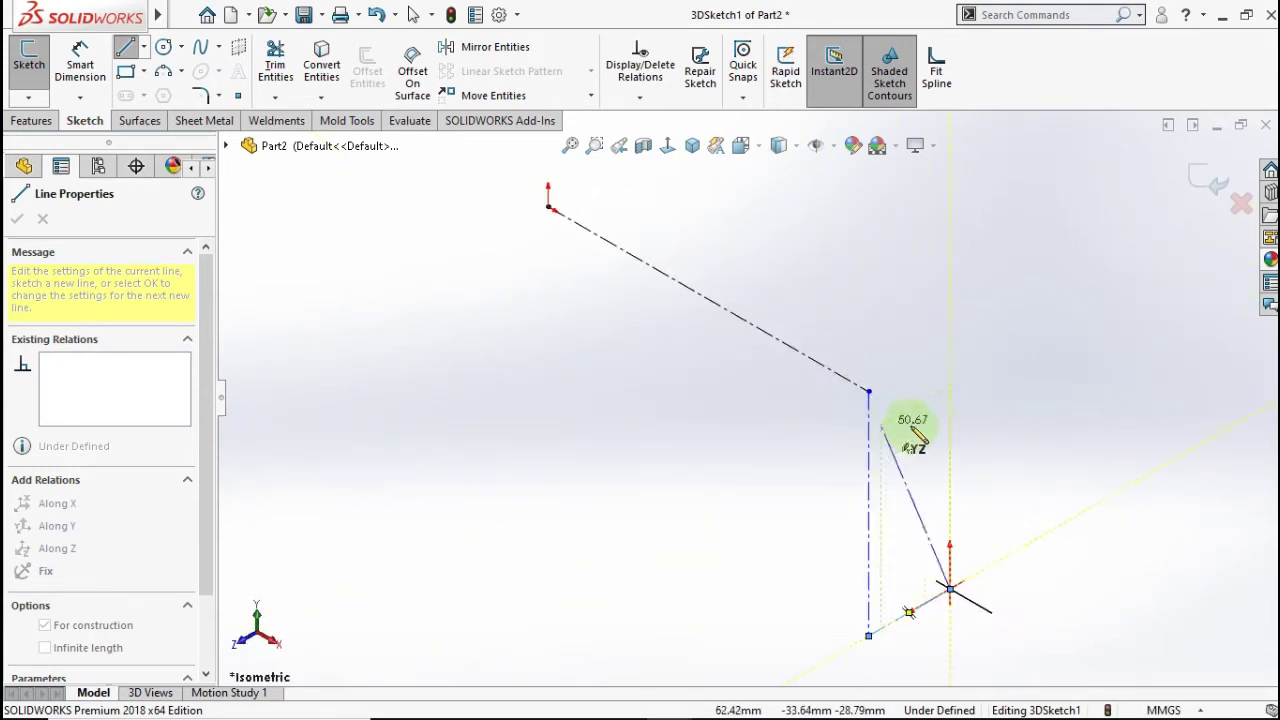
double_click(950, 376)
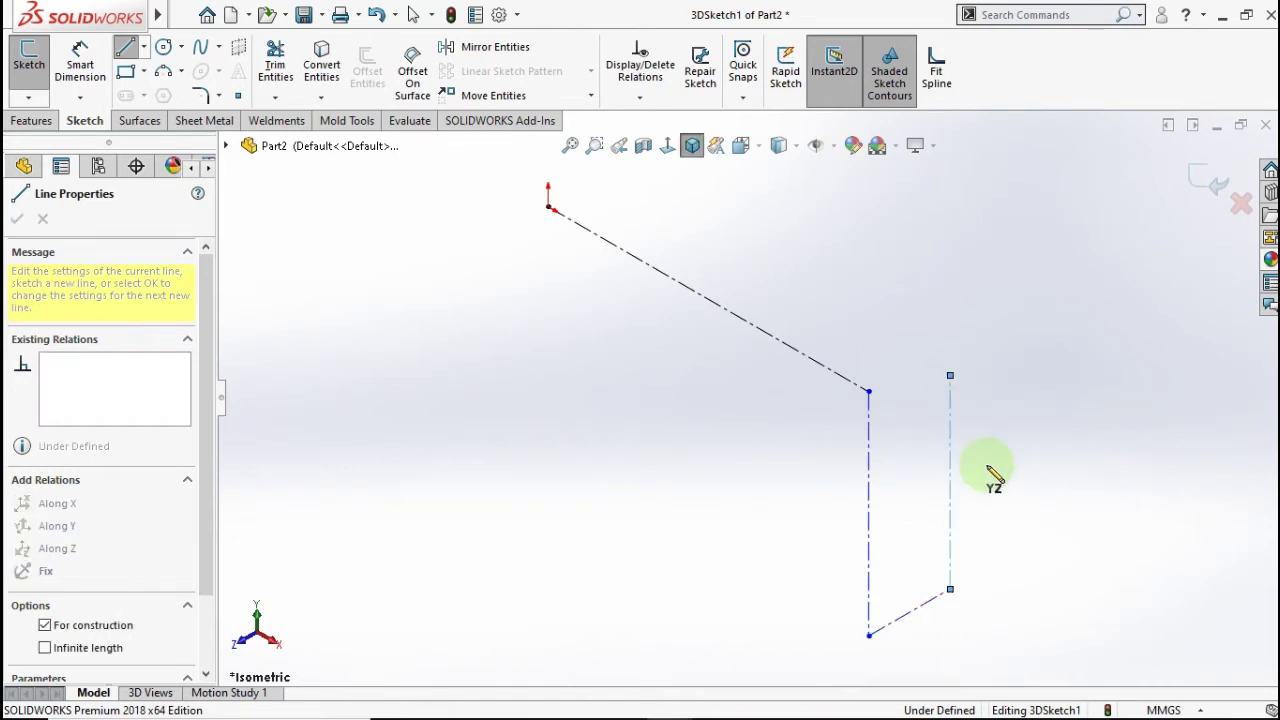
key(f)
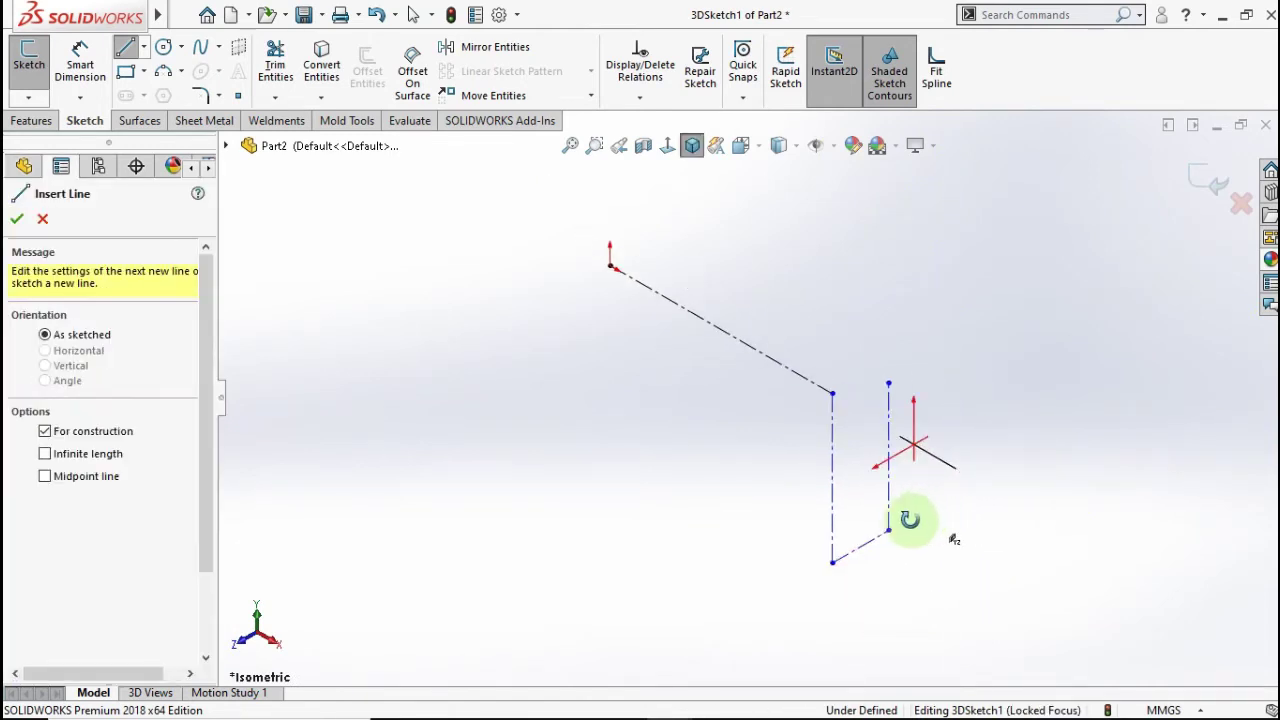
middle_drag(955, 539, 949, 531)
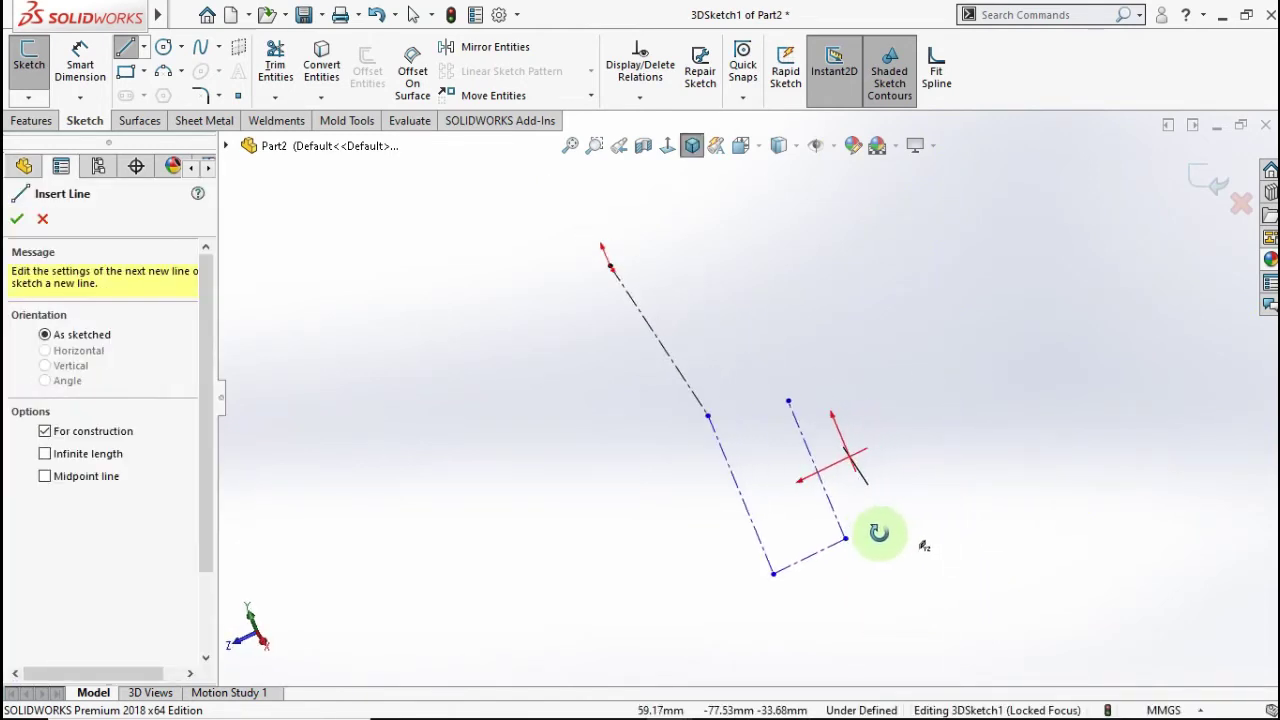
- Dimension the top line to 112.5 mm and the long vertical line to 98.4 mm
click(95, 60)
click(597, 301)
click(678, 310)
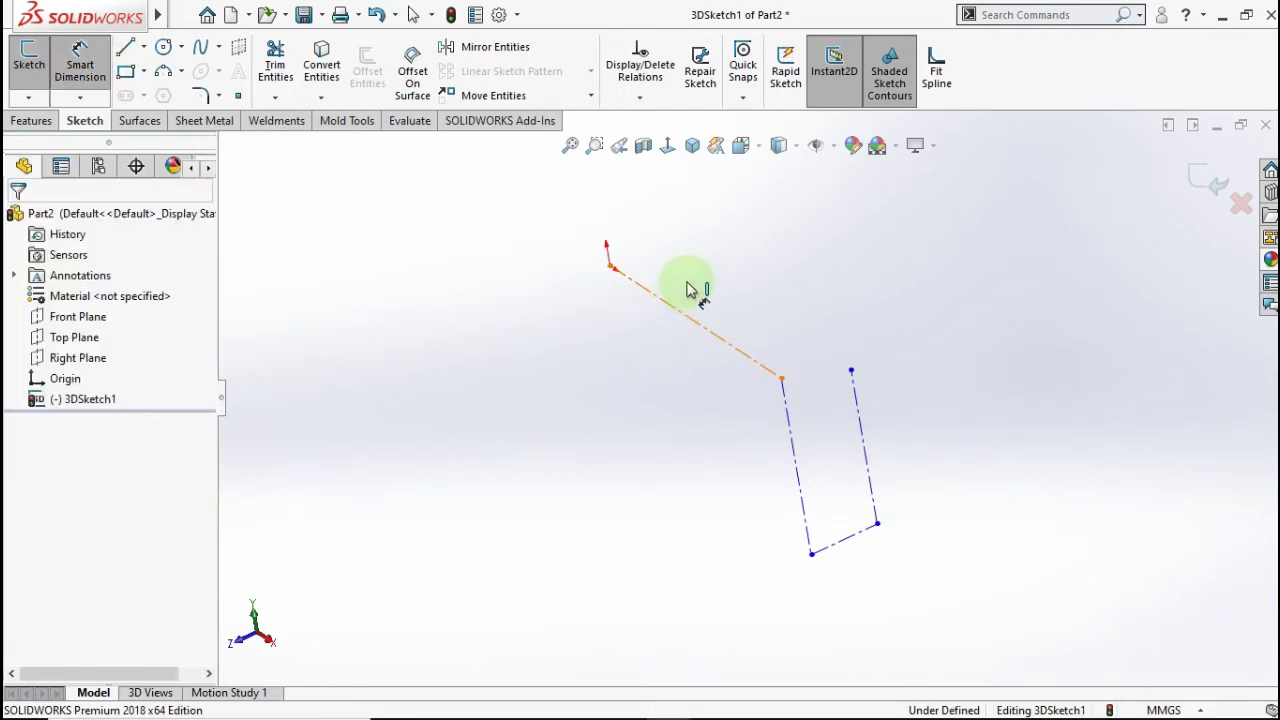
click(688, 290)
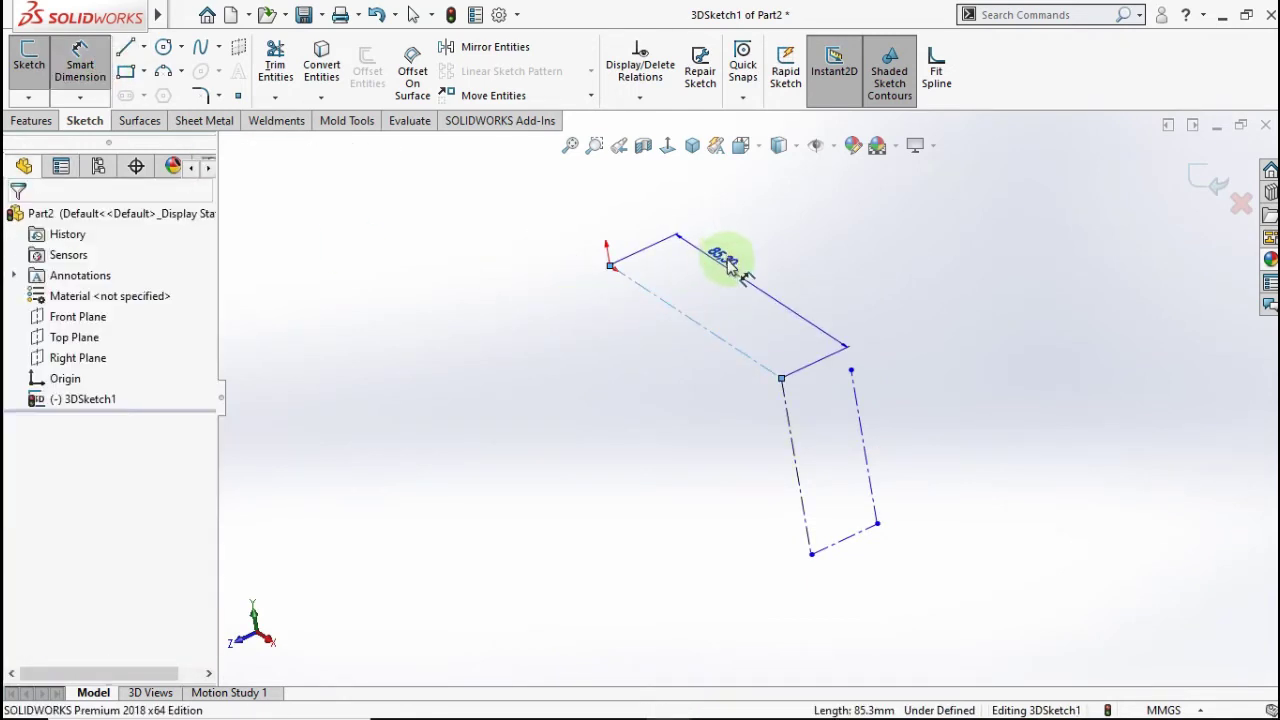
click(731, 265)
text(112.5)
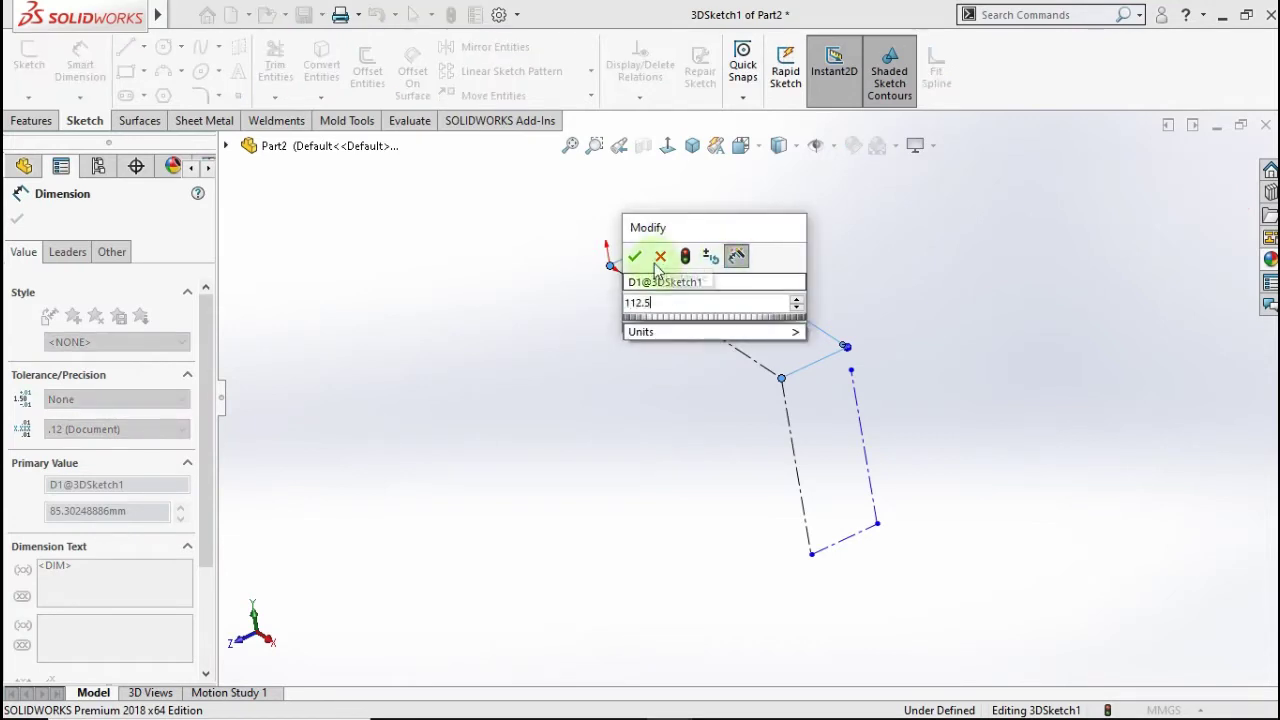
click(634, 256)
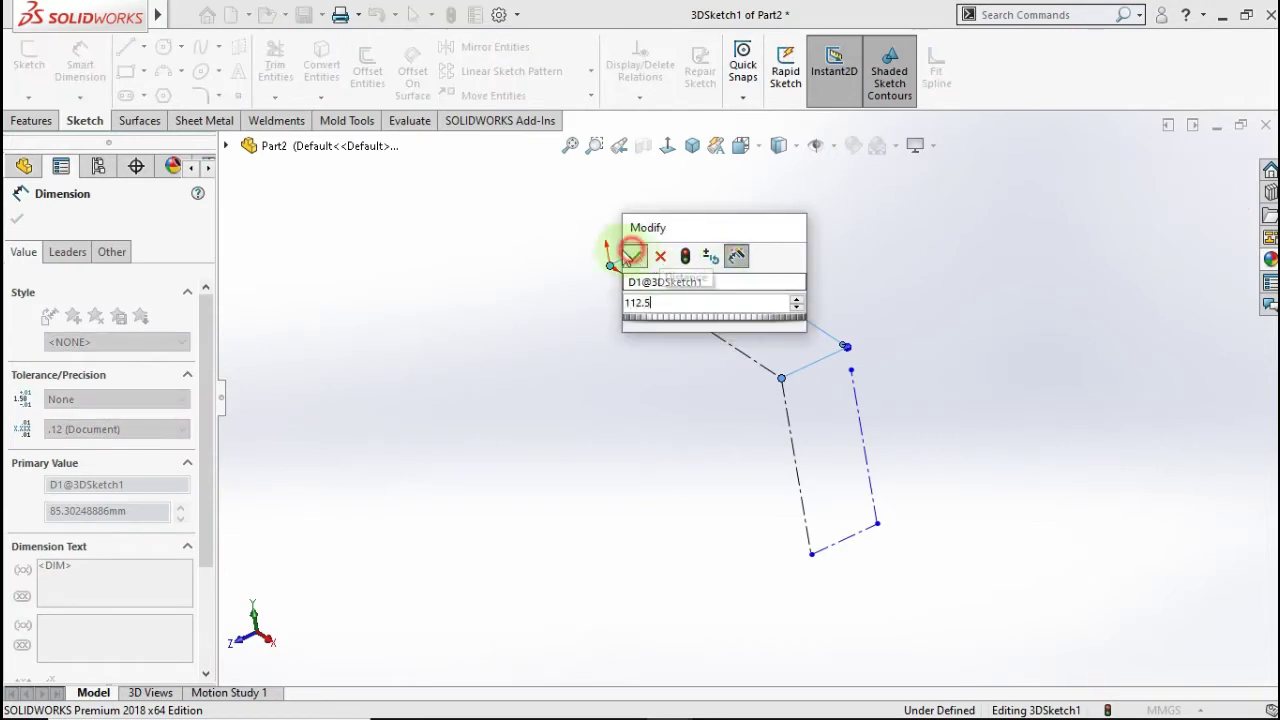
click(797, 437)
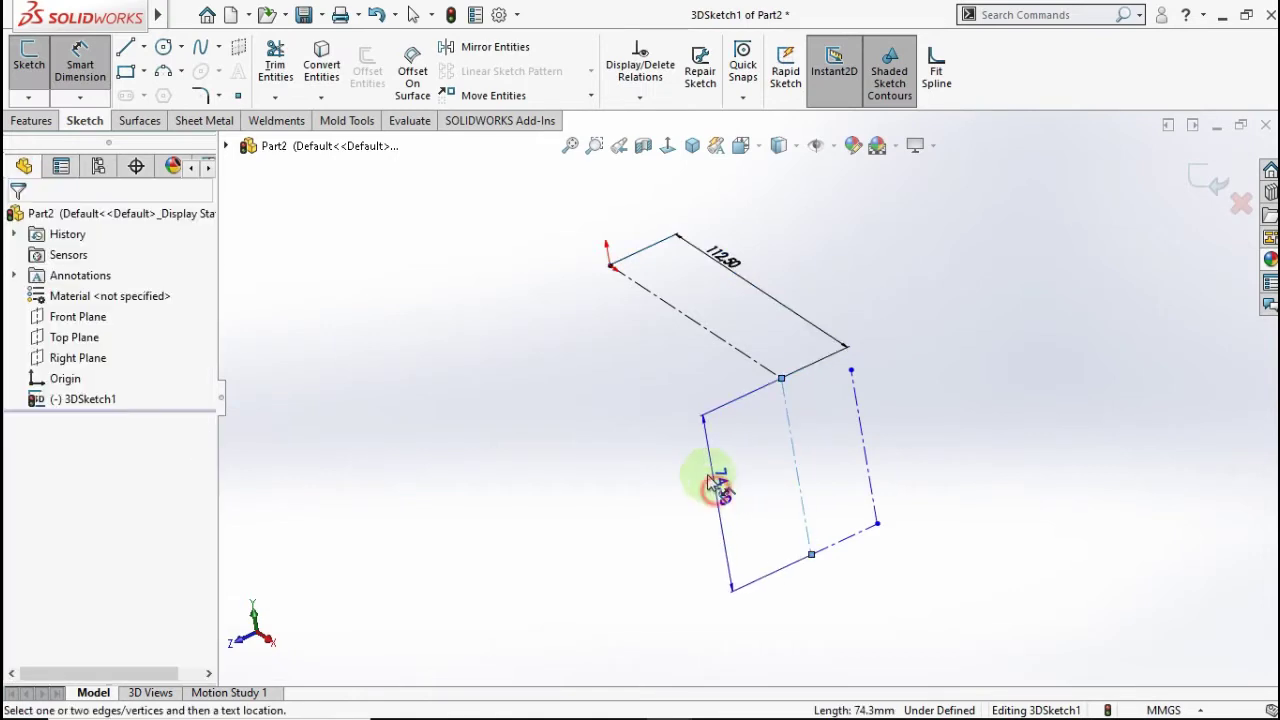
click(699, 488)
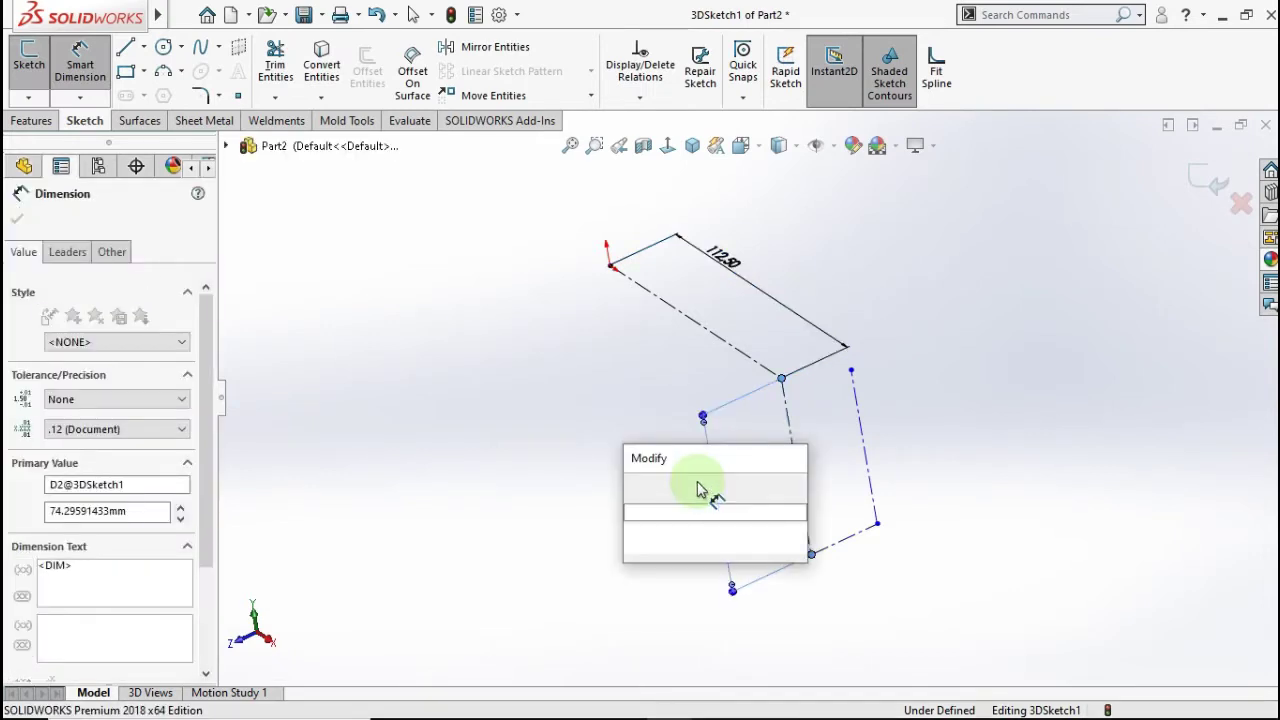
text(98,4)
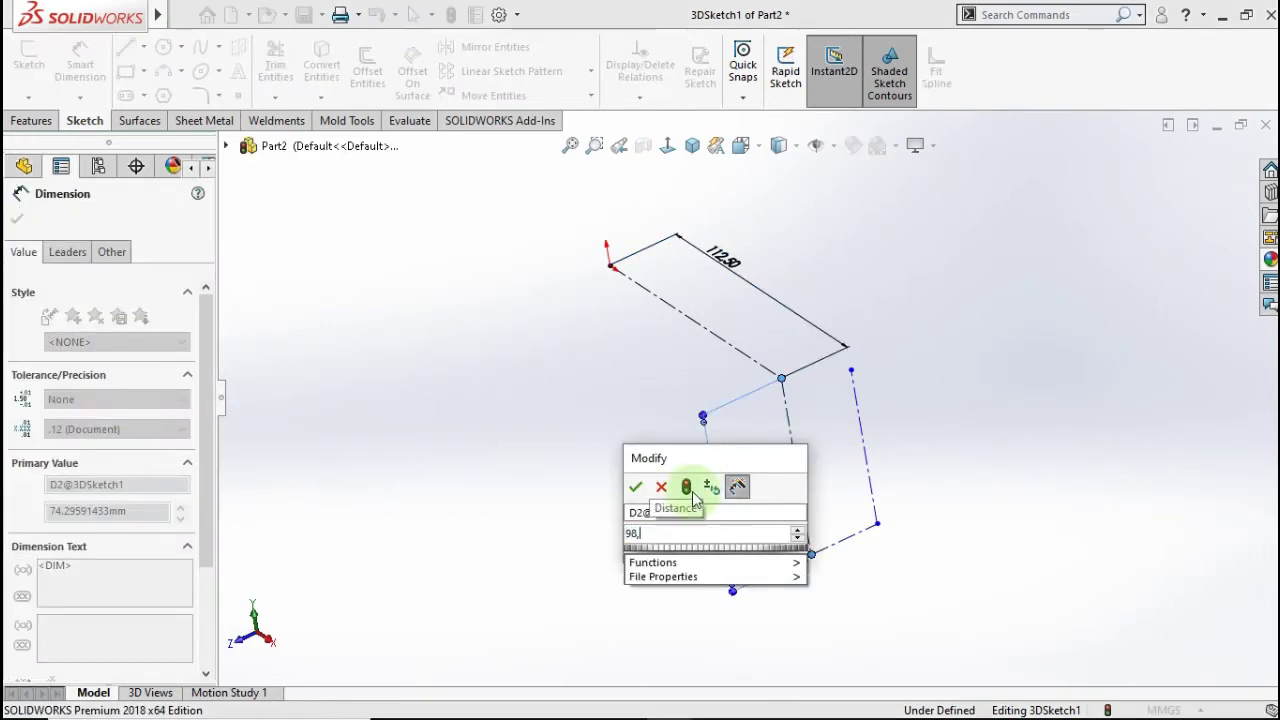
click(636, 487)
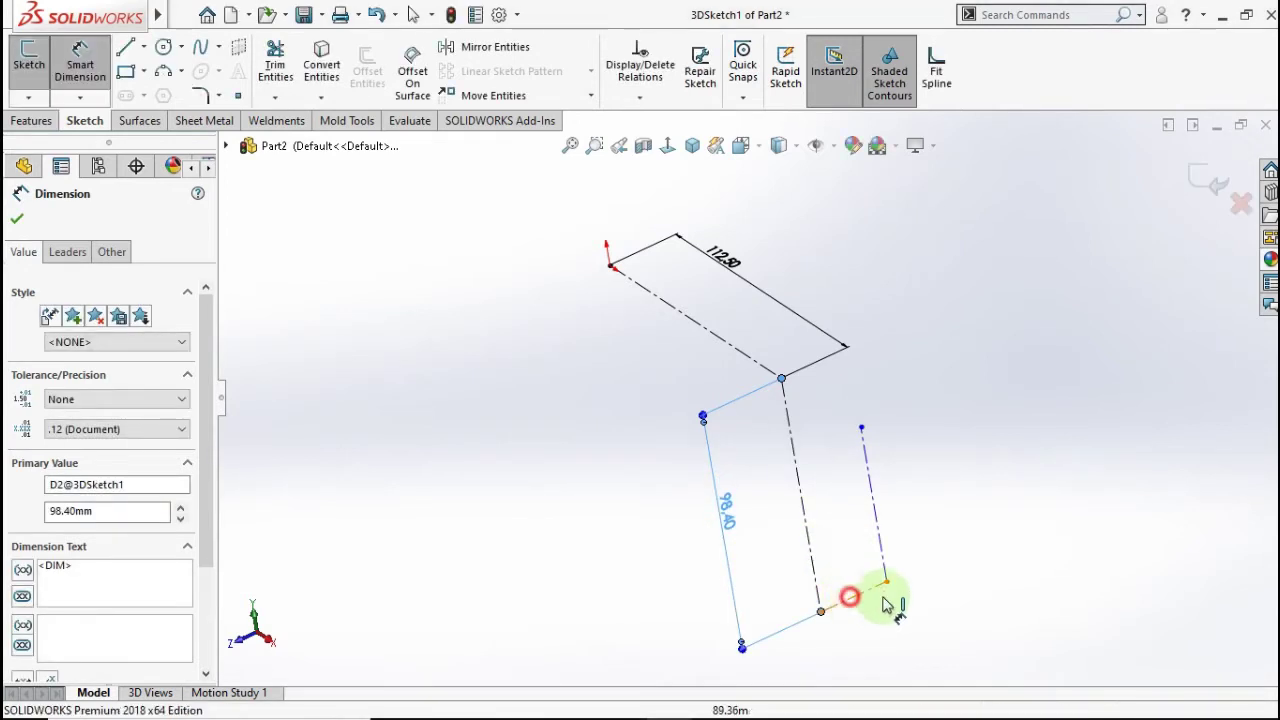
- Dimension the short bottom line to 18.3 mm and the rising line to 10 mm
click(877, 631)
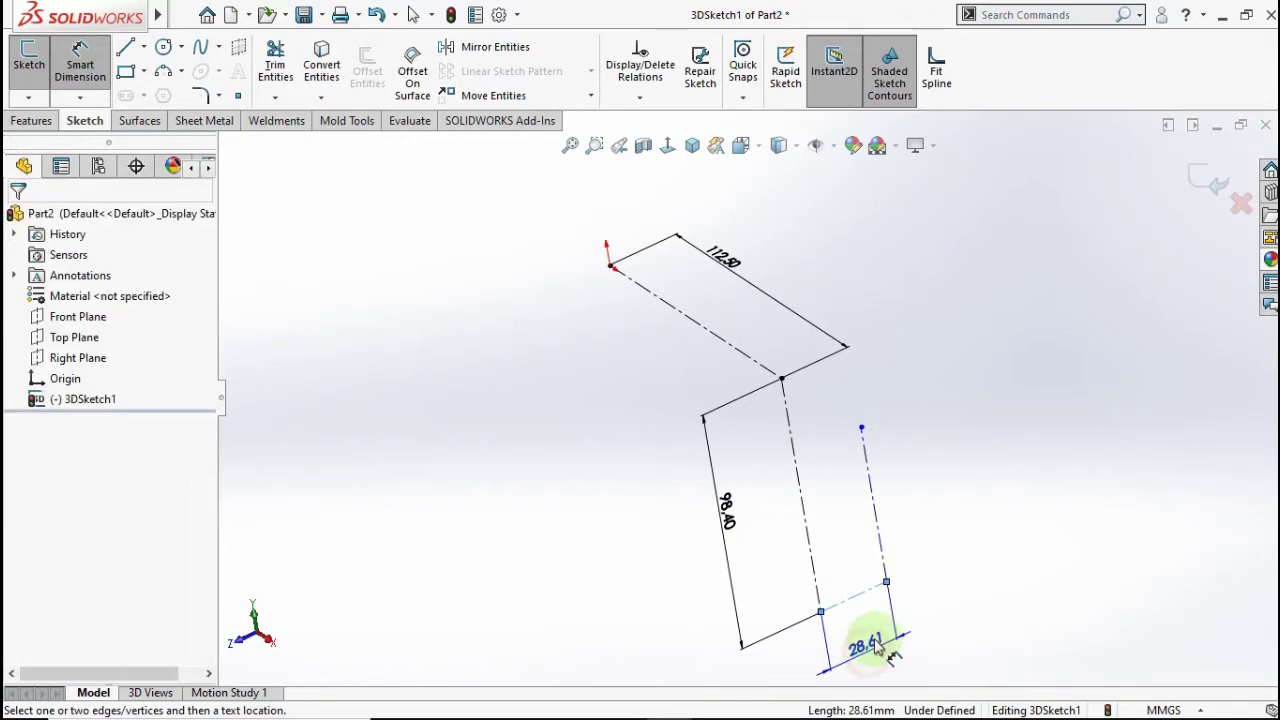
click(870, 650)
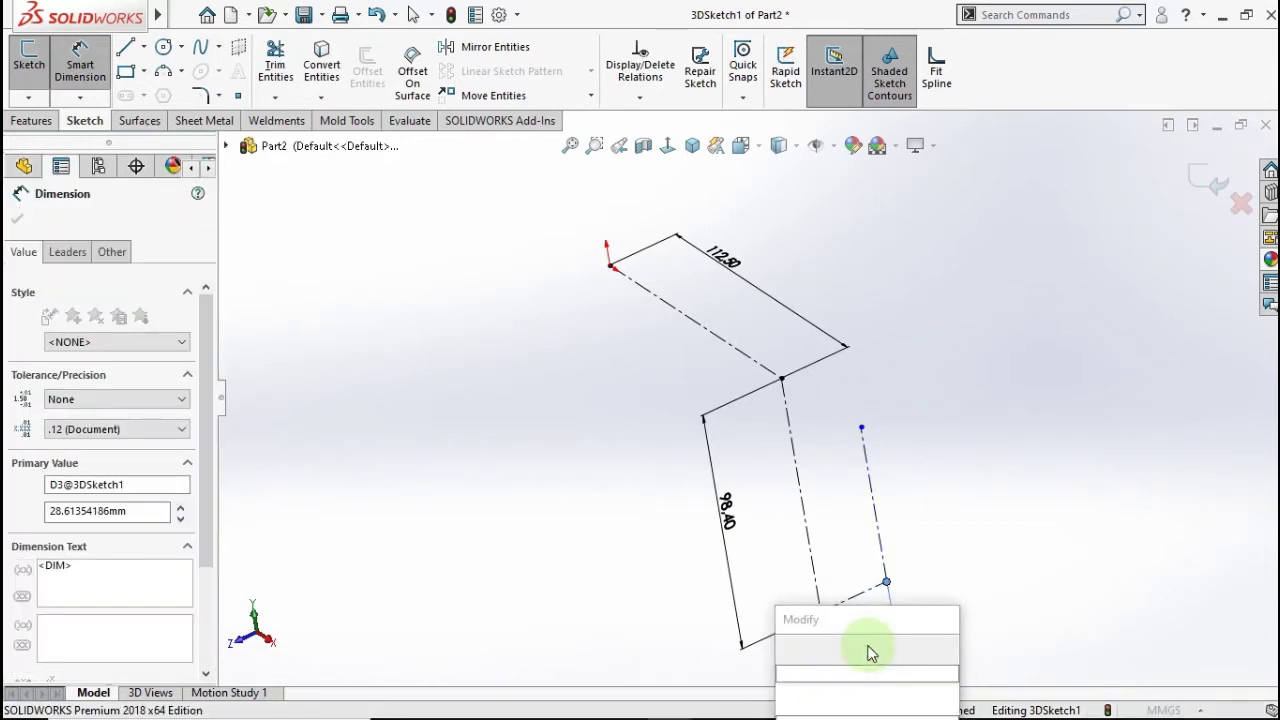
text(18.3)
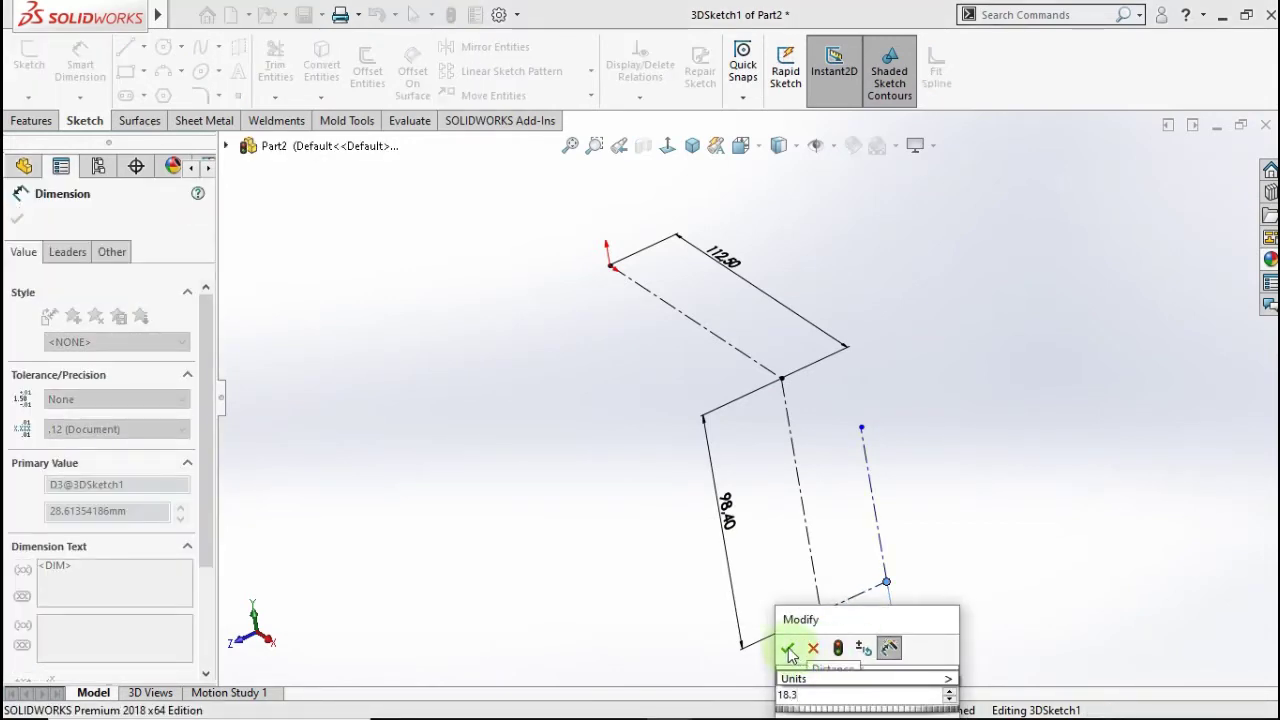
click(788, 649)
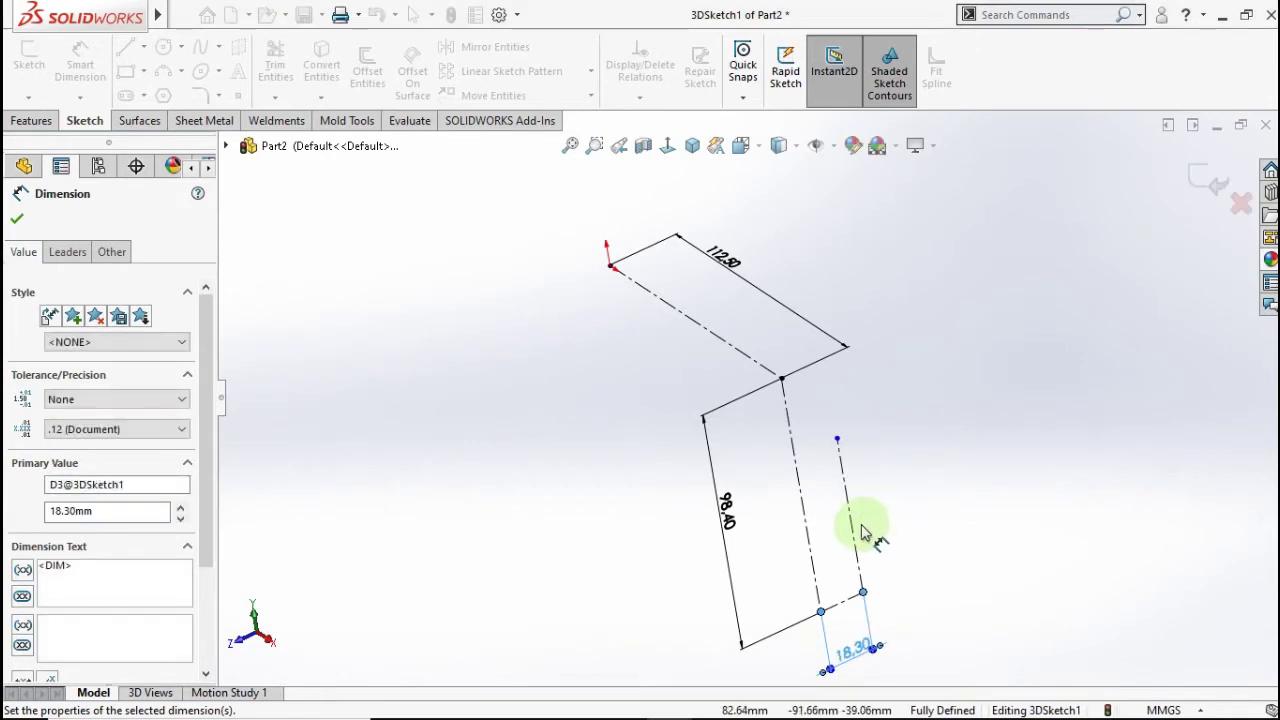
click(848, 520)
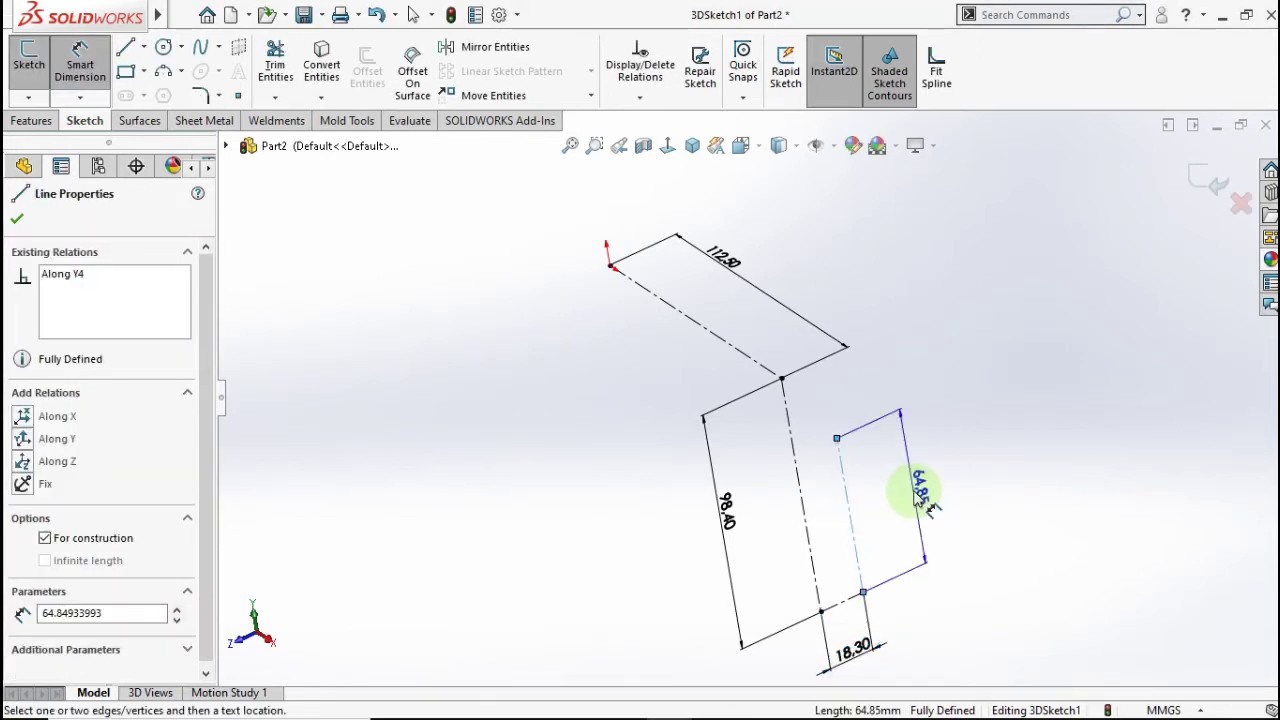
click(918, 494)
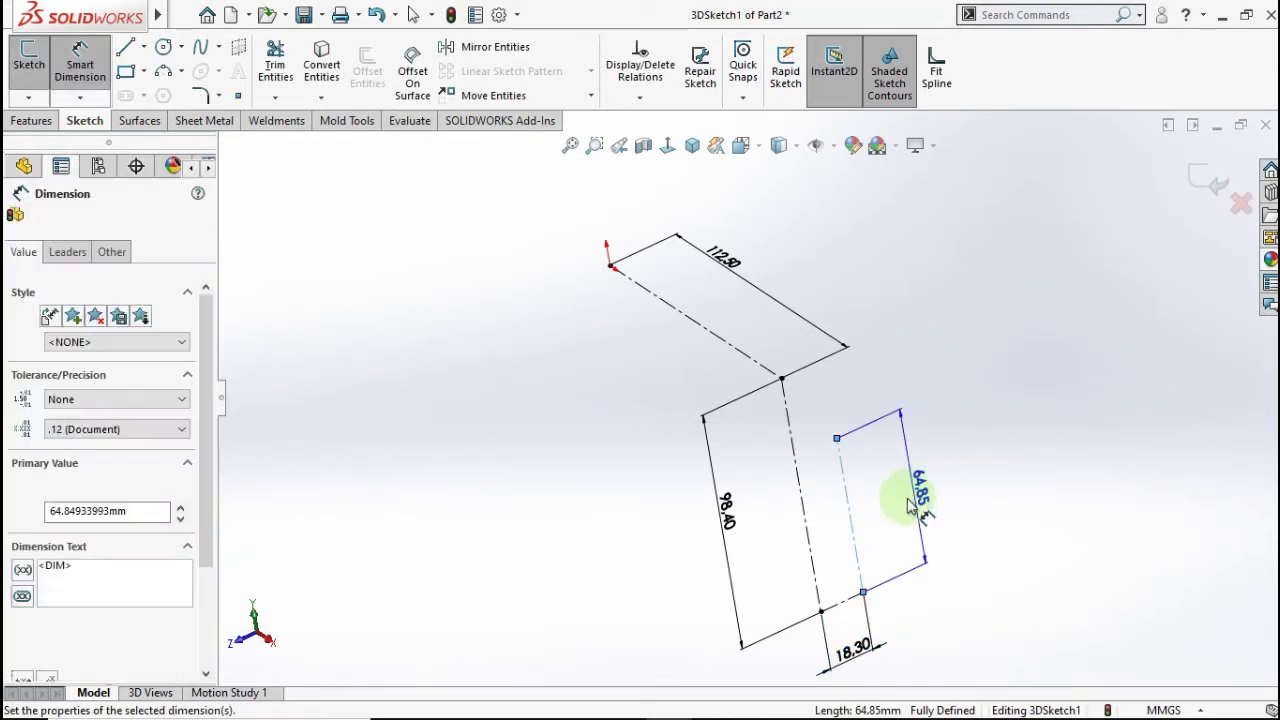
text(10)
click(831, 487)
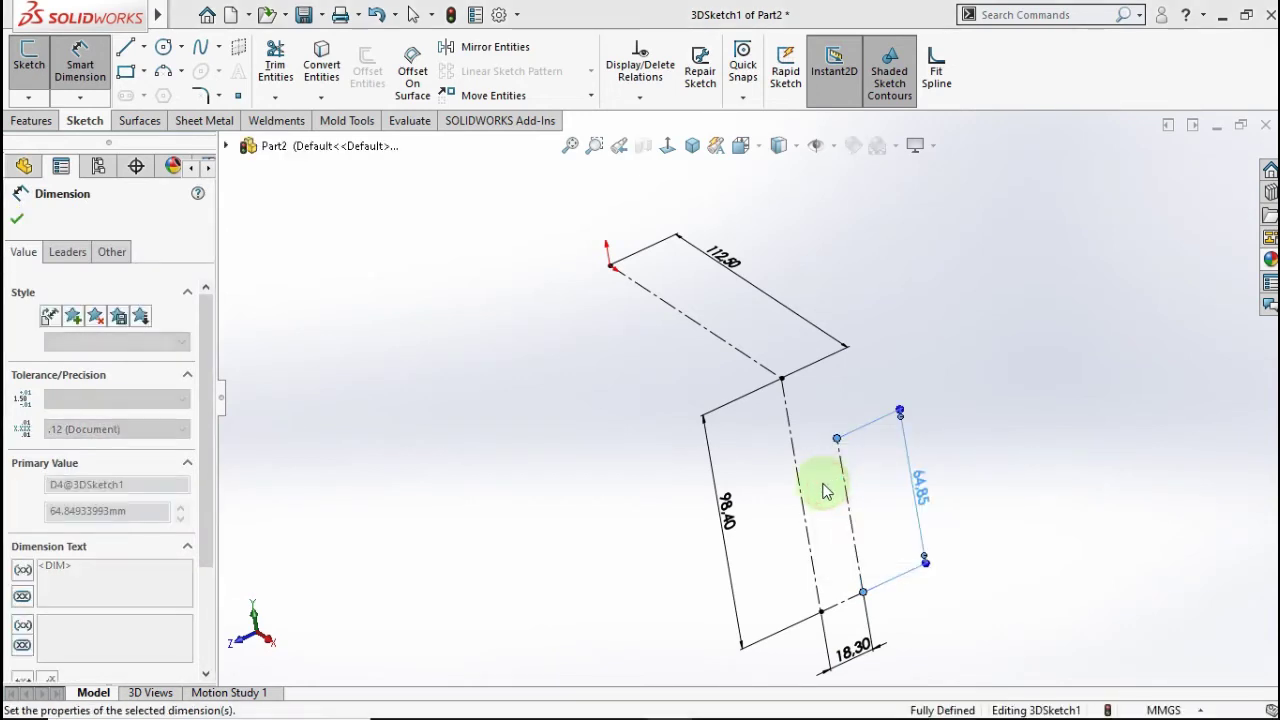
key(Escape)
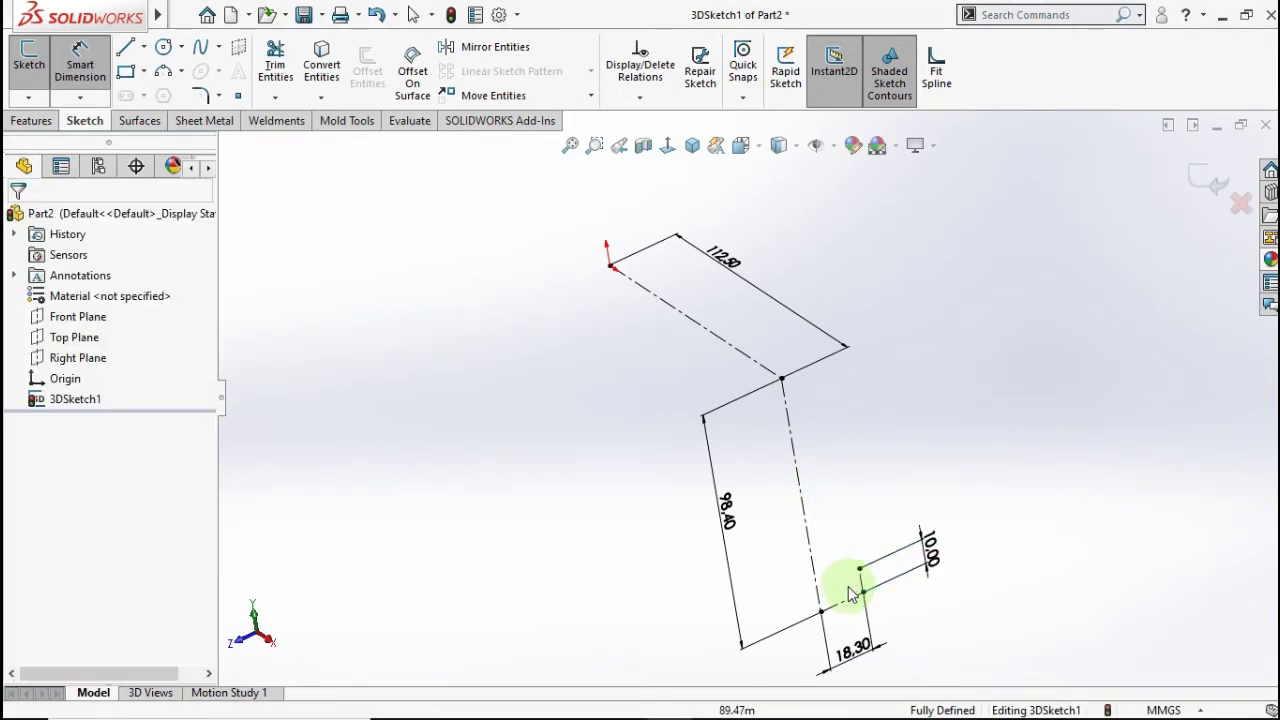
- Make the 10 mm rising line construction geometry
click(860, 578)
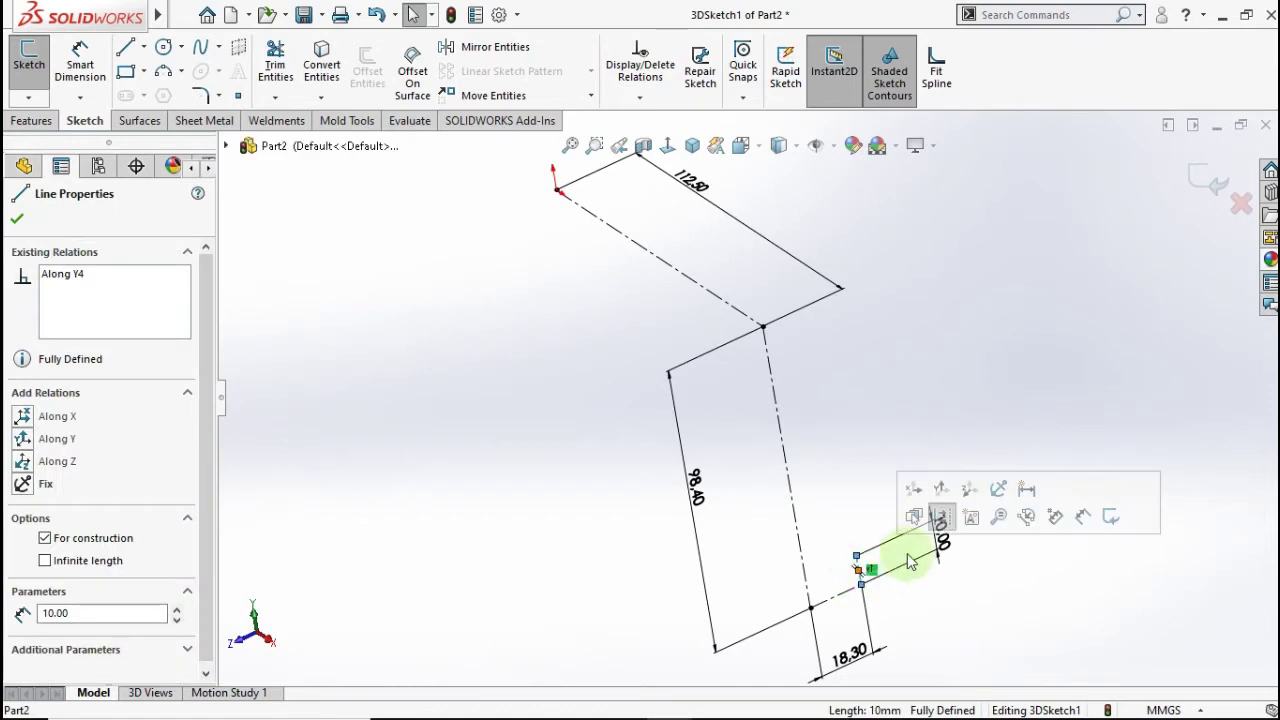
click(943, 516)
key(Escape)
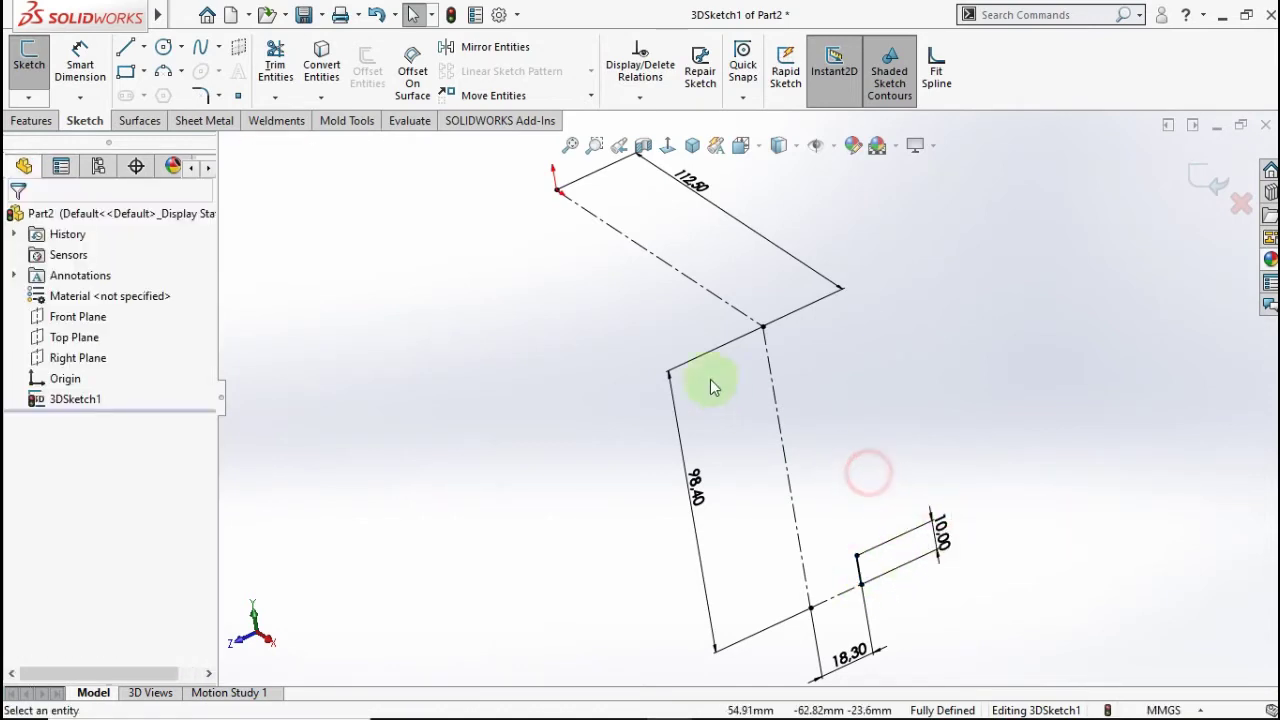
- Draw a short new line starting at the sketch origin
mouse_move(586, 243)
middle_down()
mouse_move(603, 220)
mouse_move(614, 251)
middle_up()
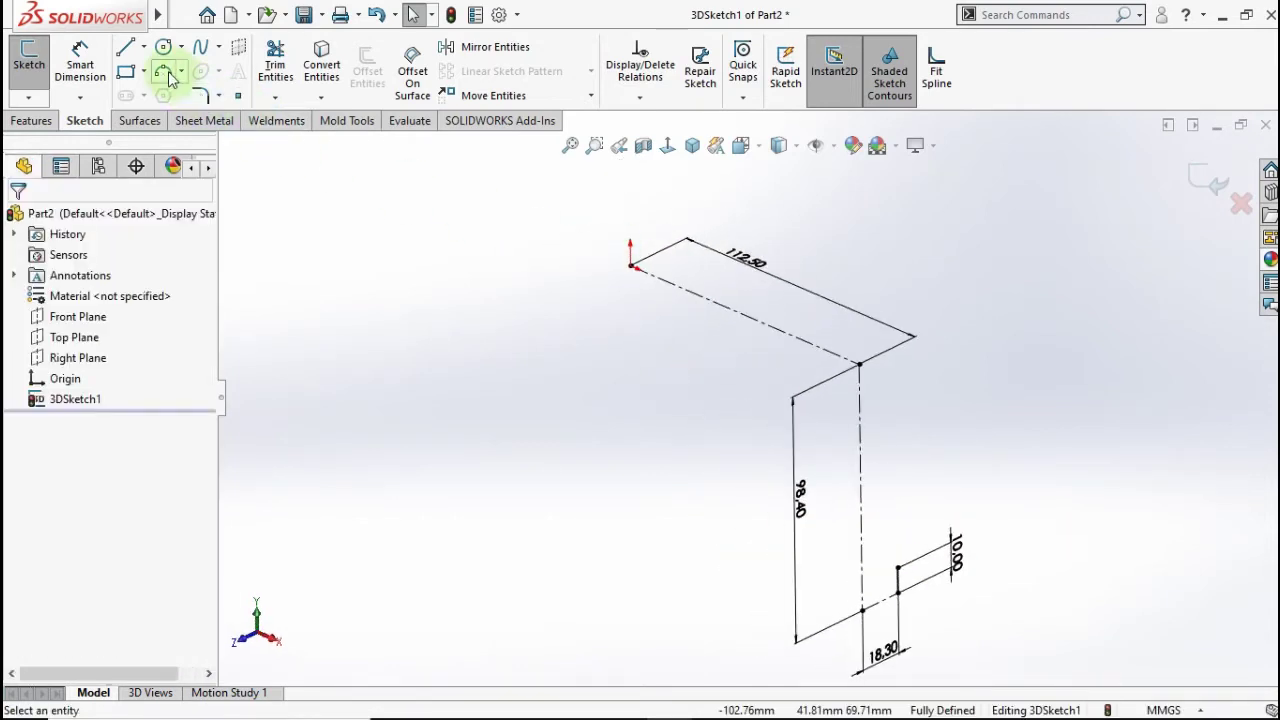
click(126, 47)
scroll(629, 277, down, 3)
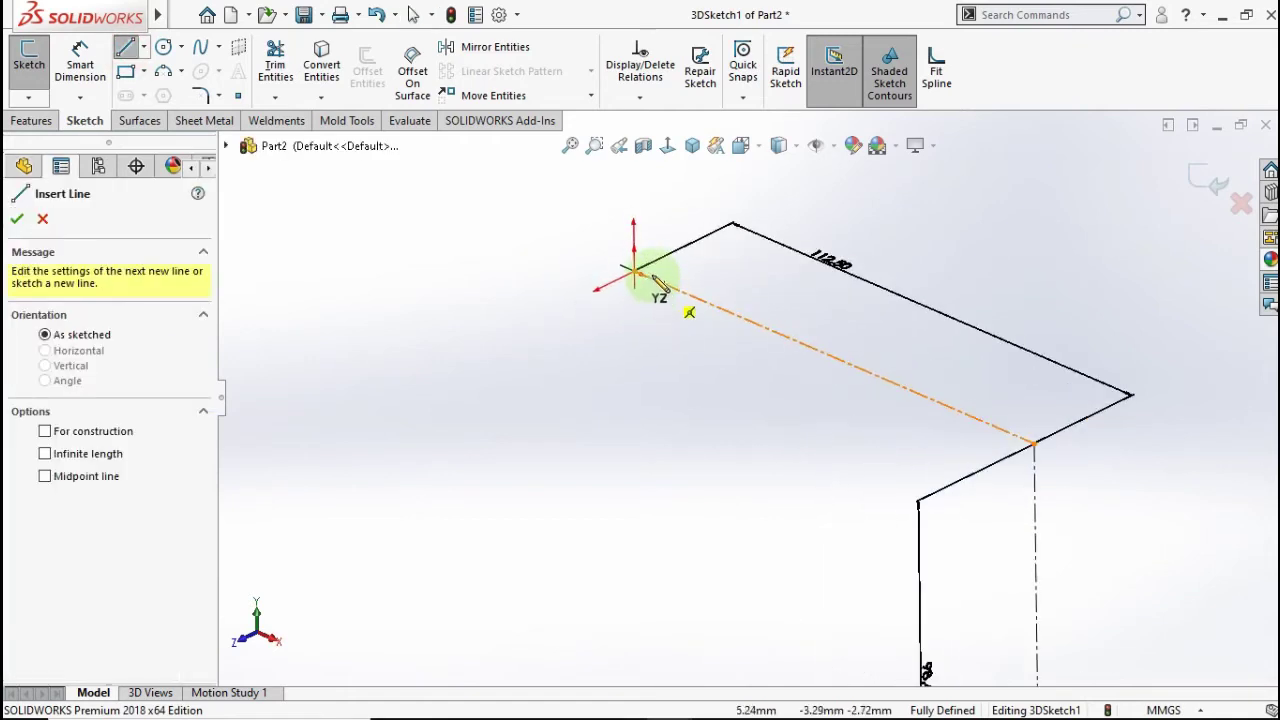
scroll(645, 295, down, 2)
click(672, 330)
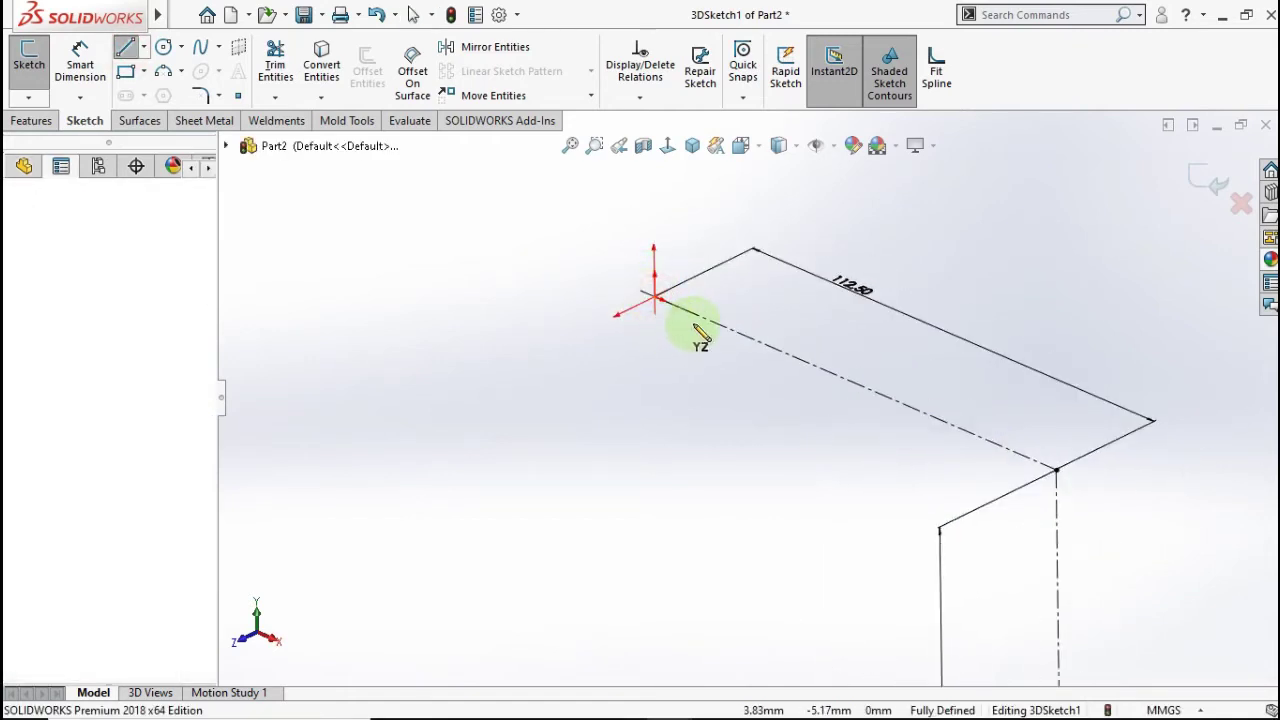
click(720, 324)
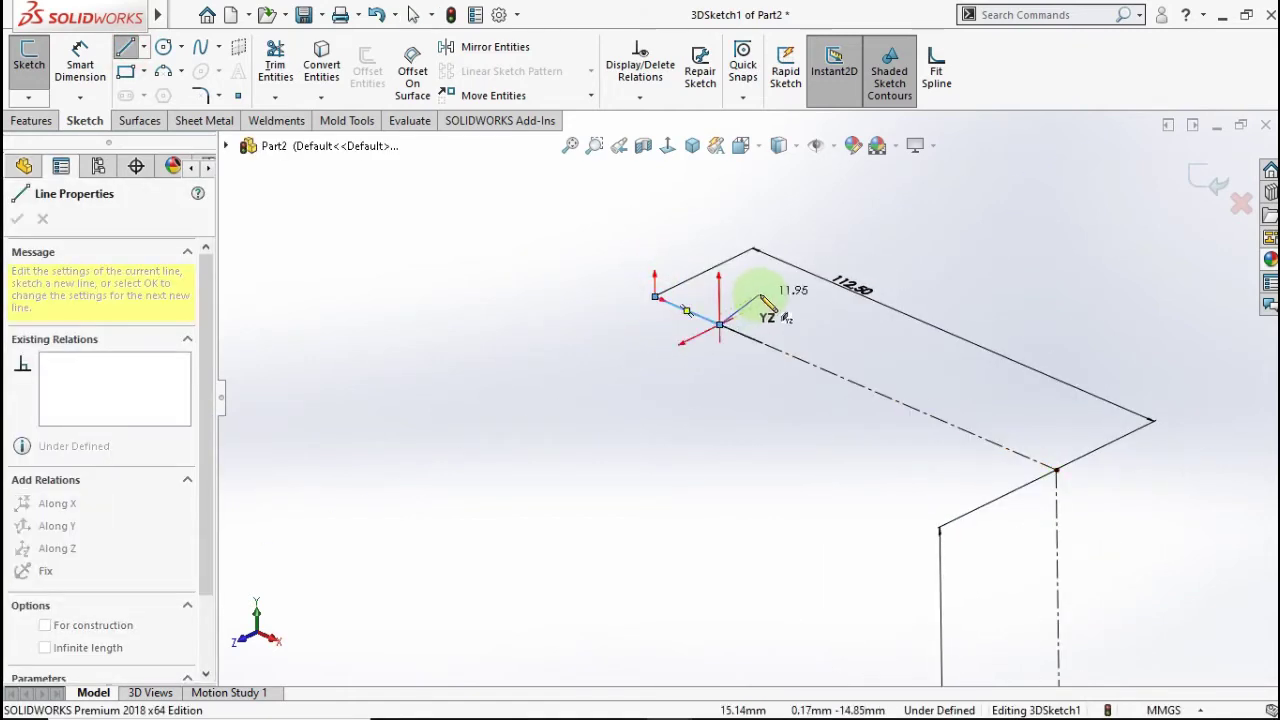
key(Escape)
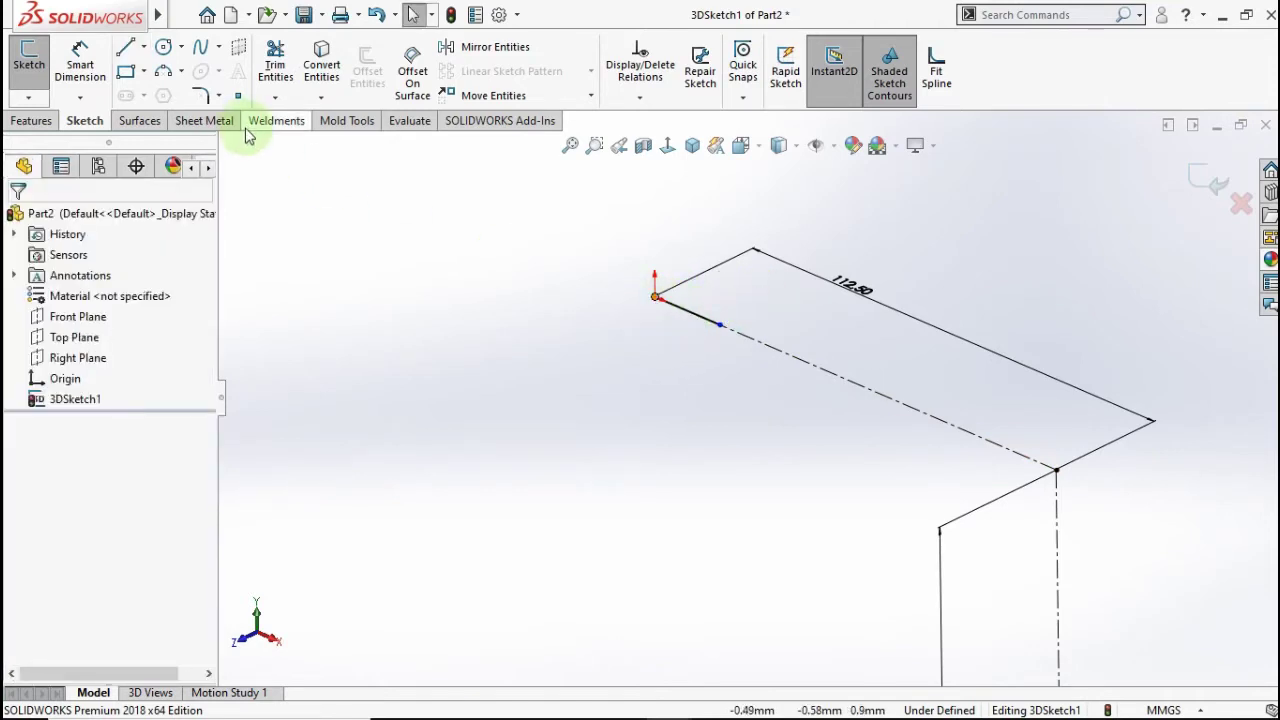
- Give the short origin line a 10 mm length dimension
click(82, 60)
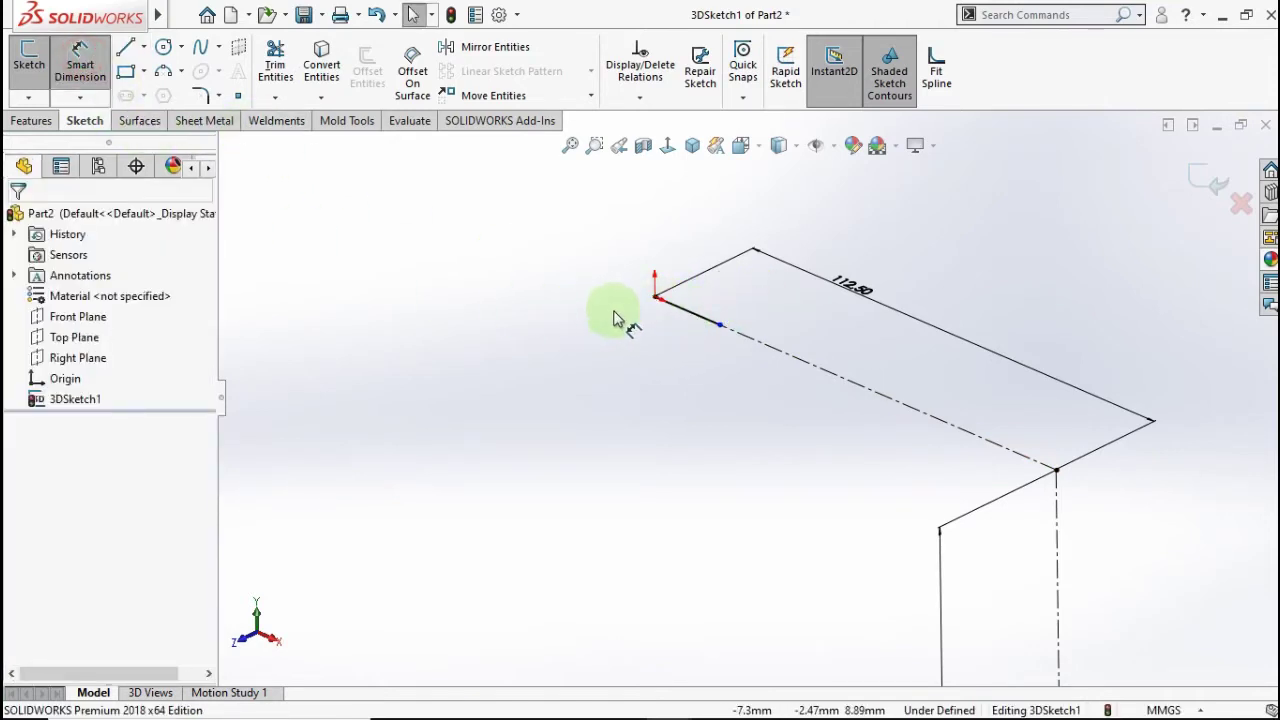
click(686, 317)
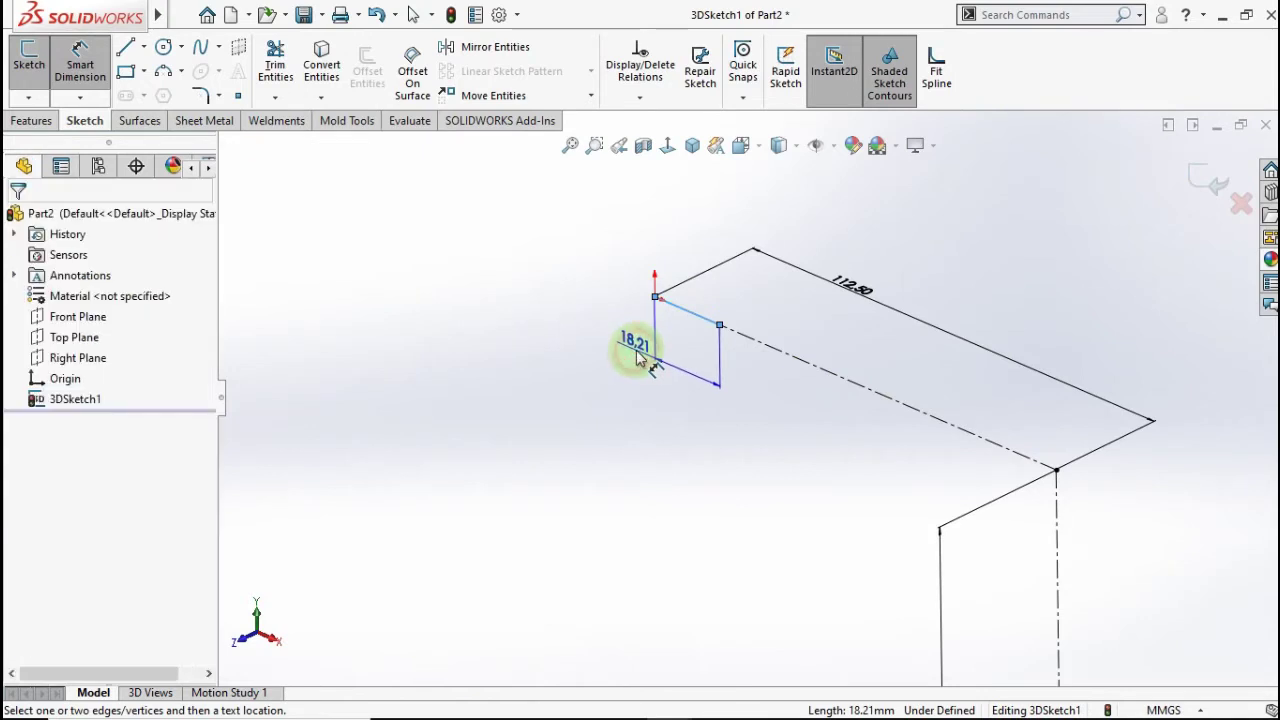
click(637, 358)
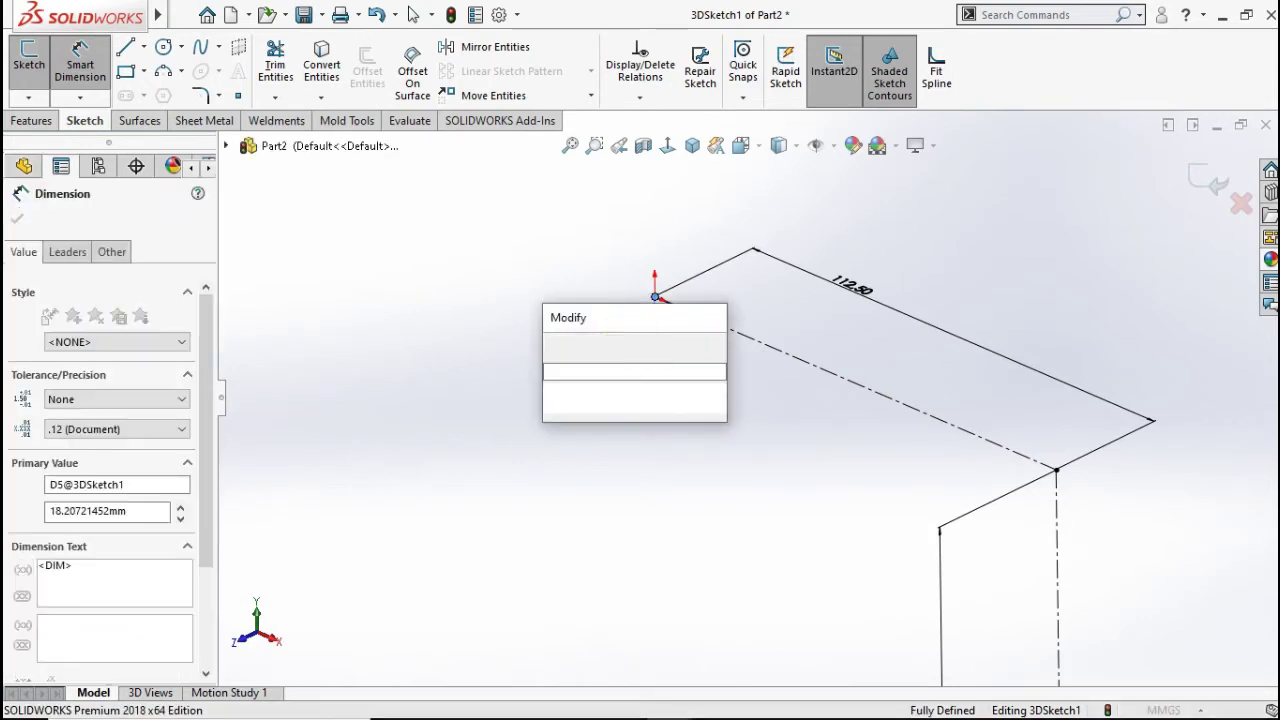
text(10)
click(555, 345)
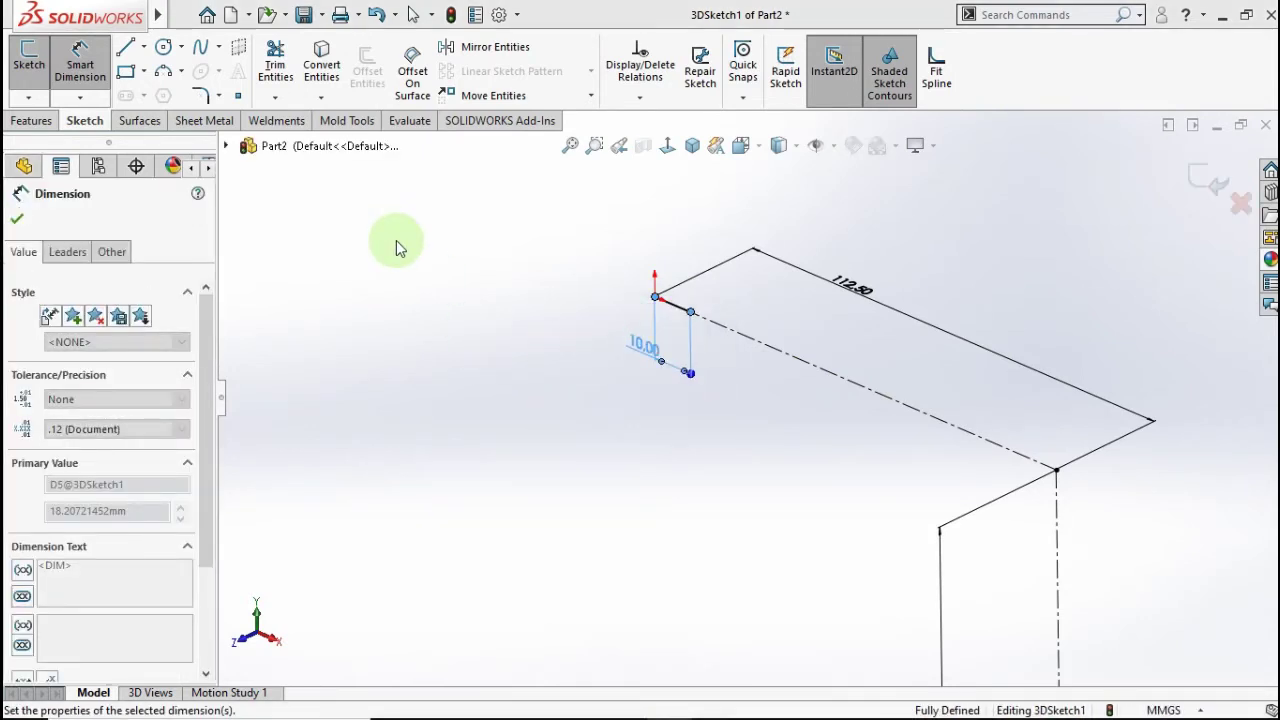
click(396, 240)
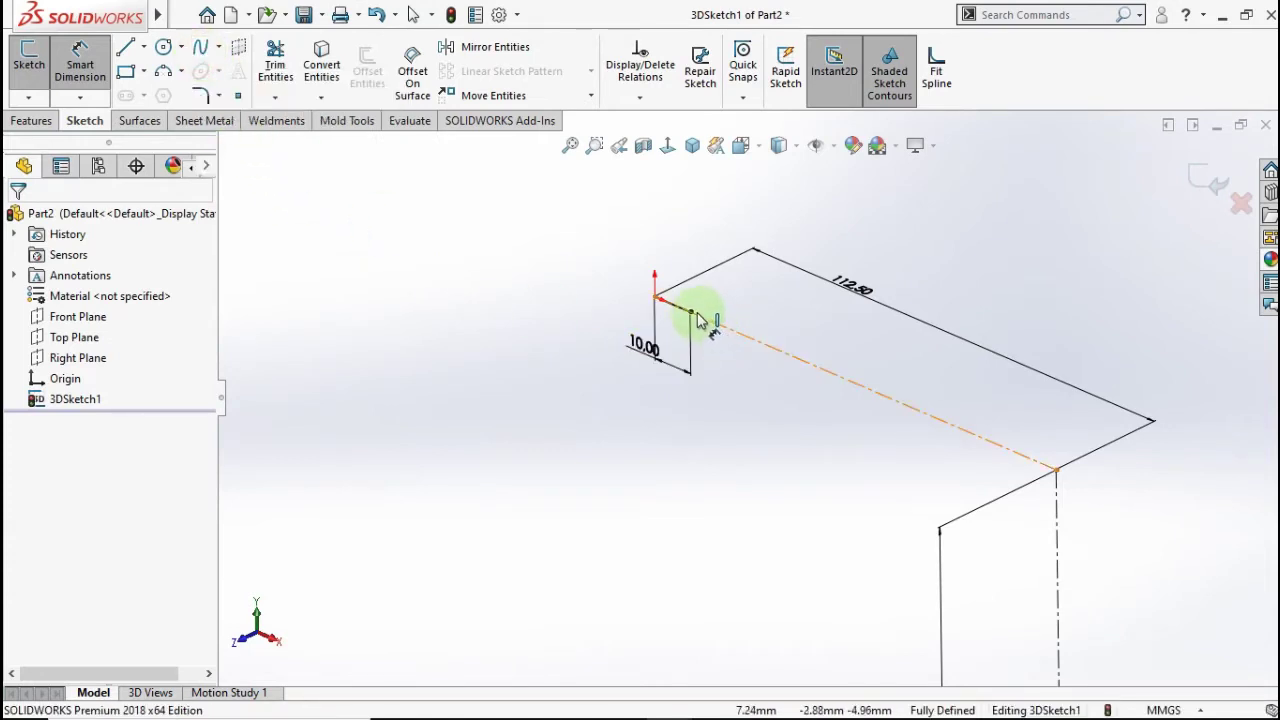
click(205, 57)
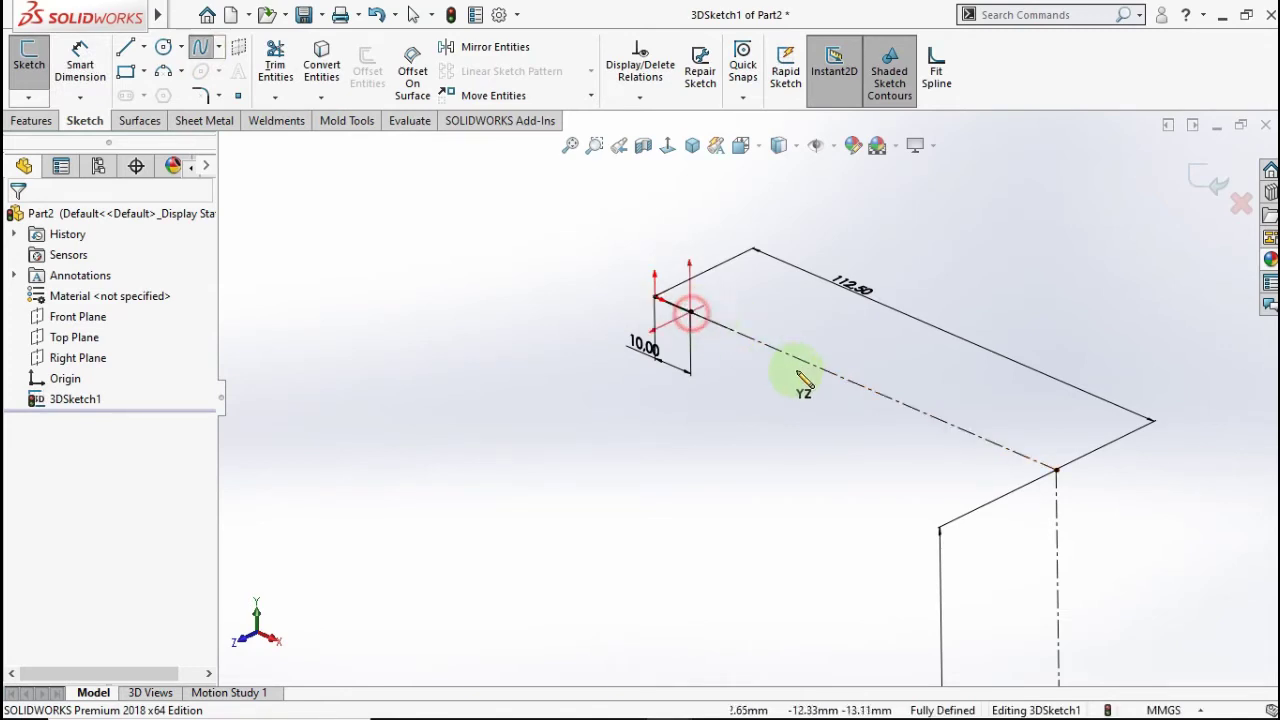
- Draw a spline from the 10 mm start line's end through the path corners to the lower short line
click(690, 312)
scroll(866, 377, up, 2)
scroll(905, 410, up, 1)
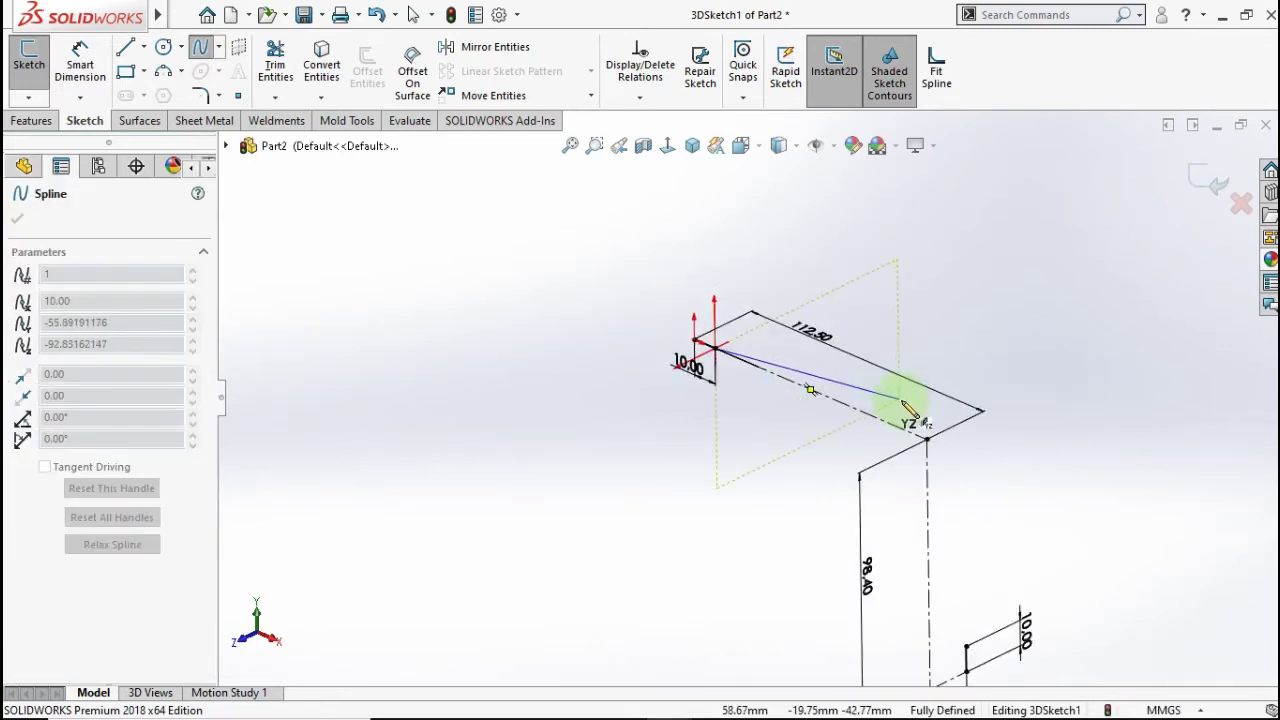
click(880, 419)
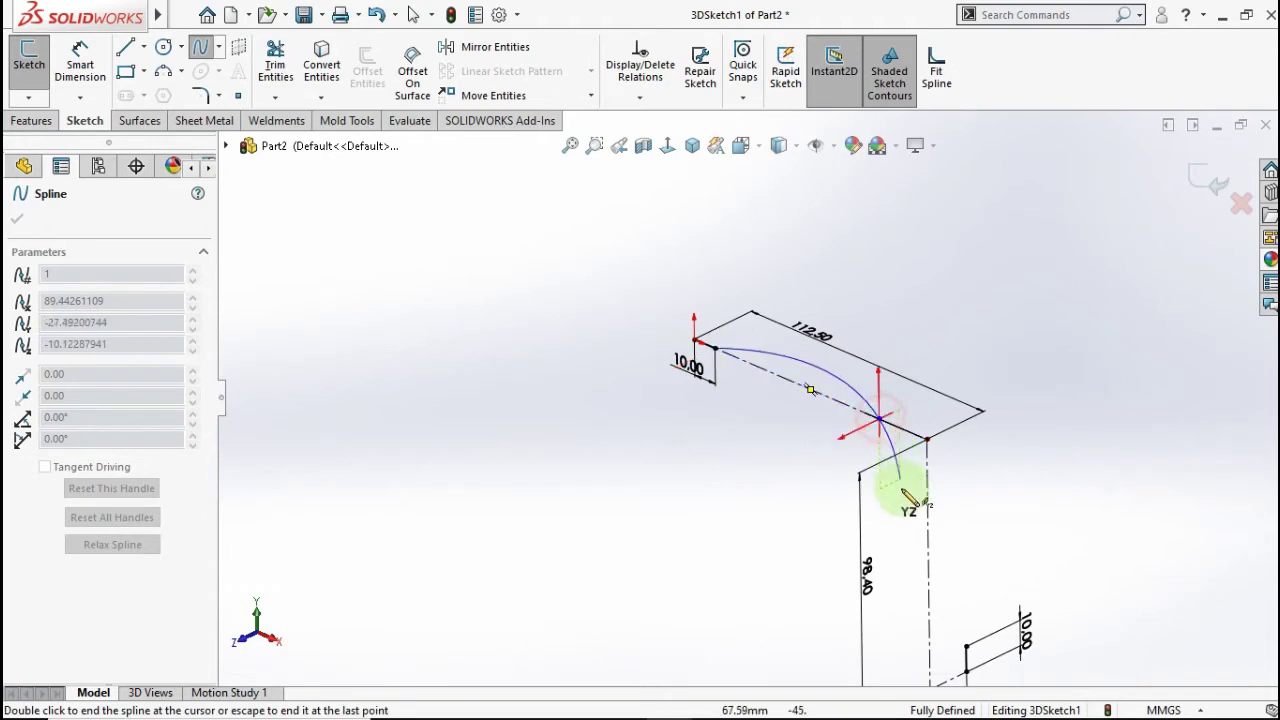
click(927, 550)
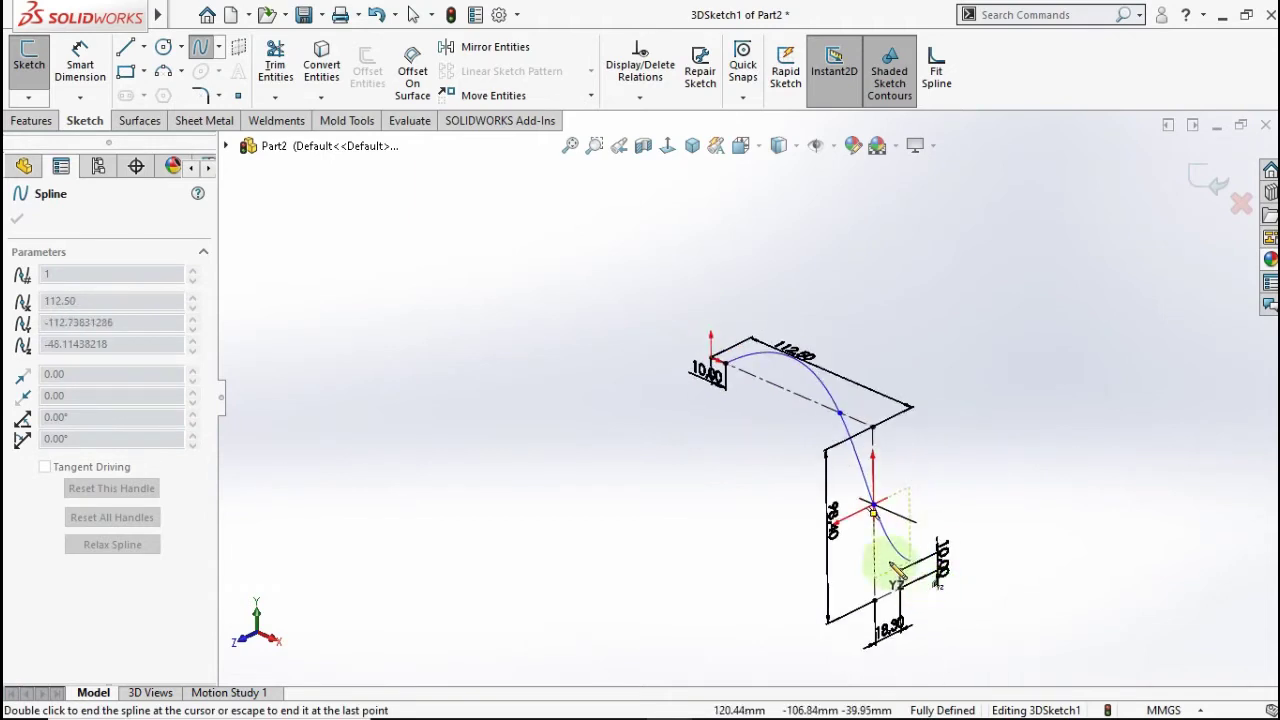
scroll(857, 600, down, 1)
scroll(858, 565, down, 1)
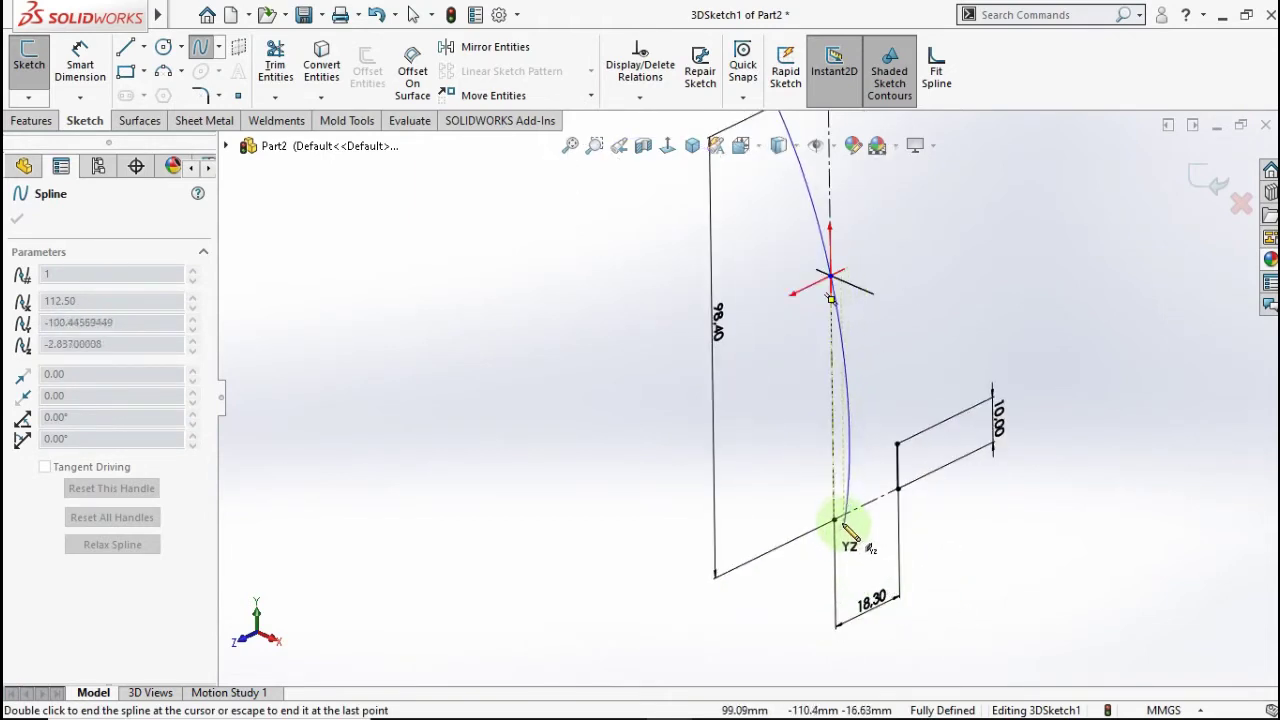
click(835, 520)
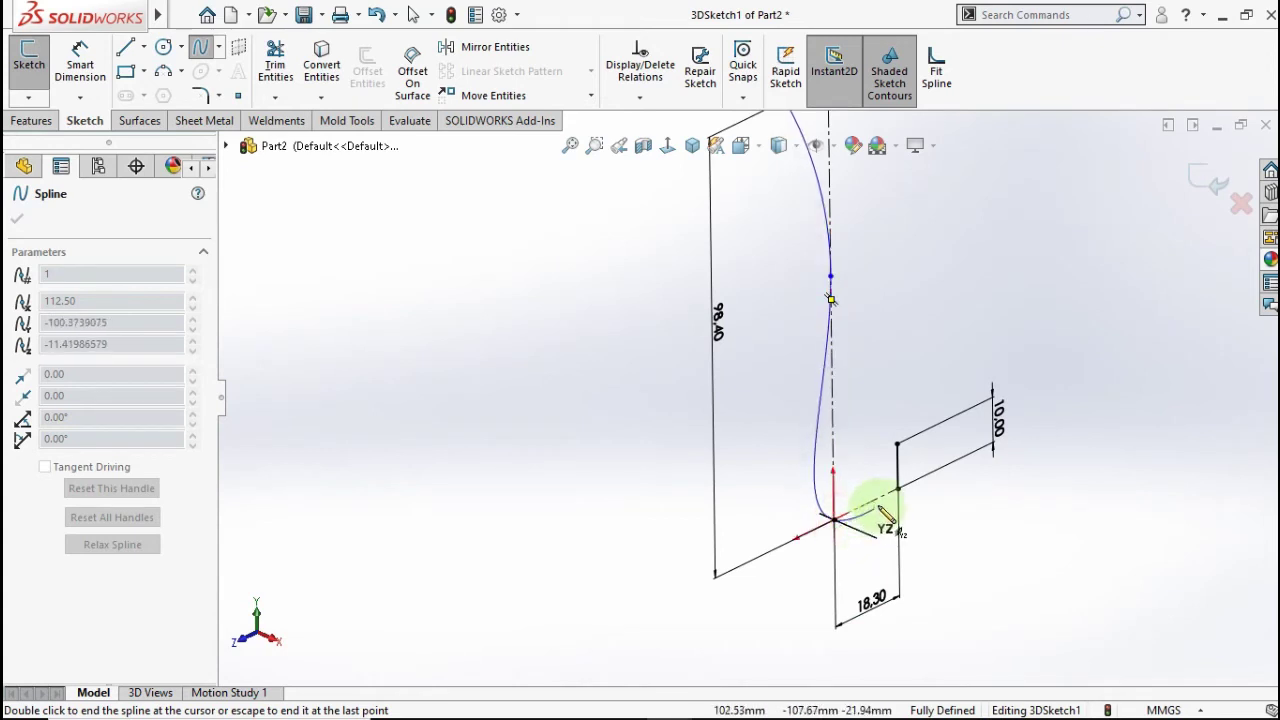
double_click(898, 490)
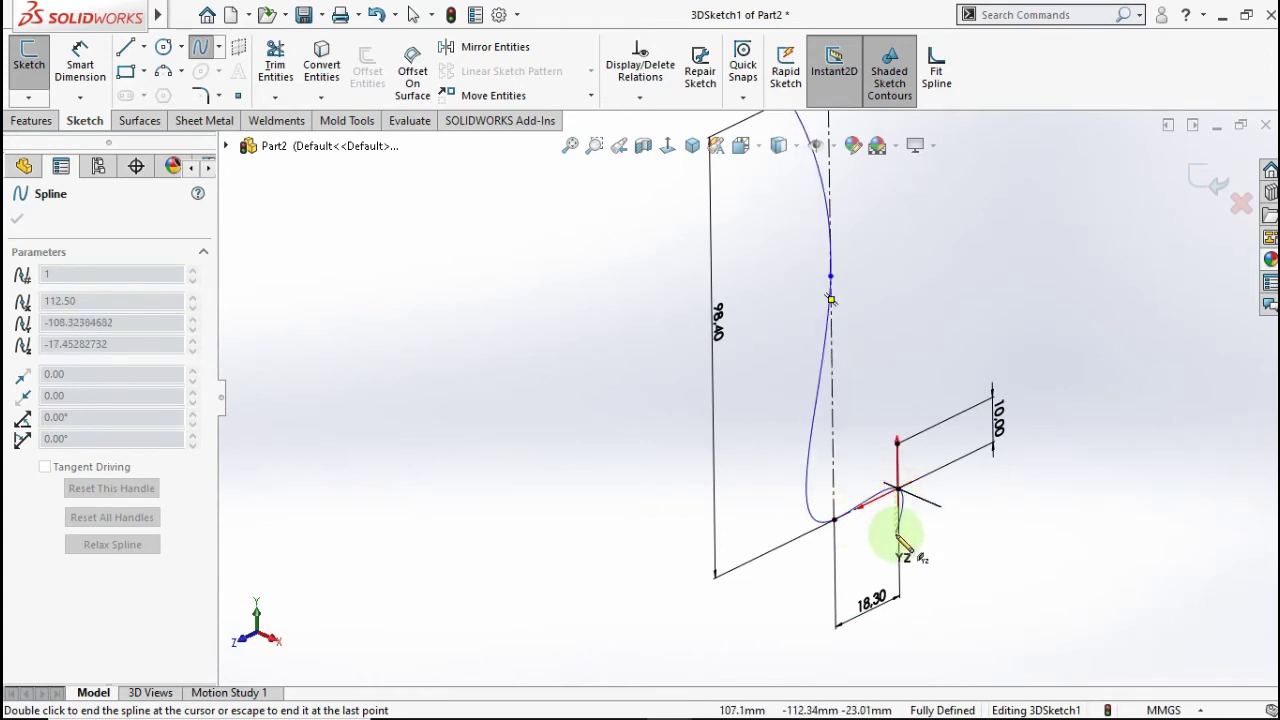
key(Escape)
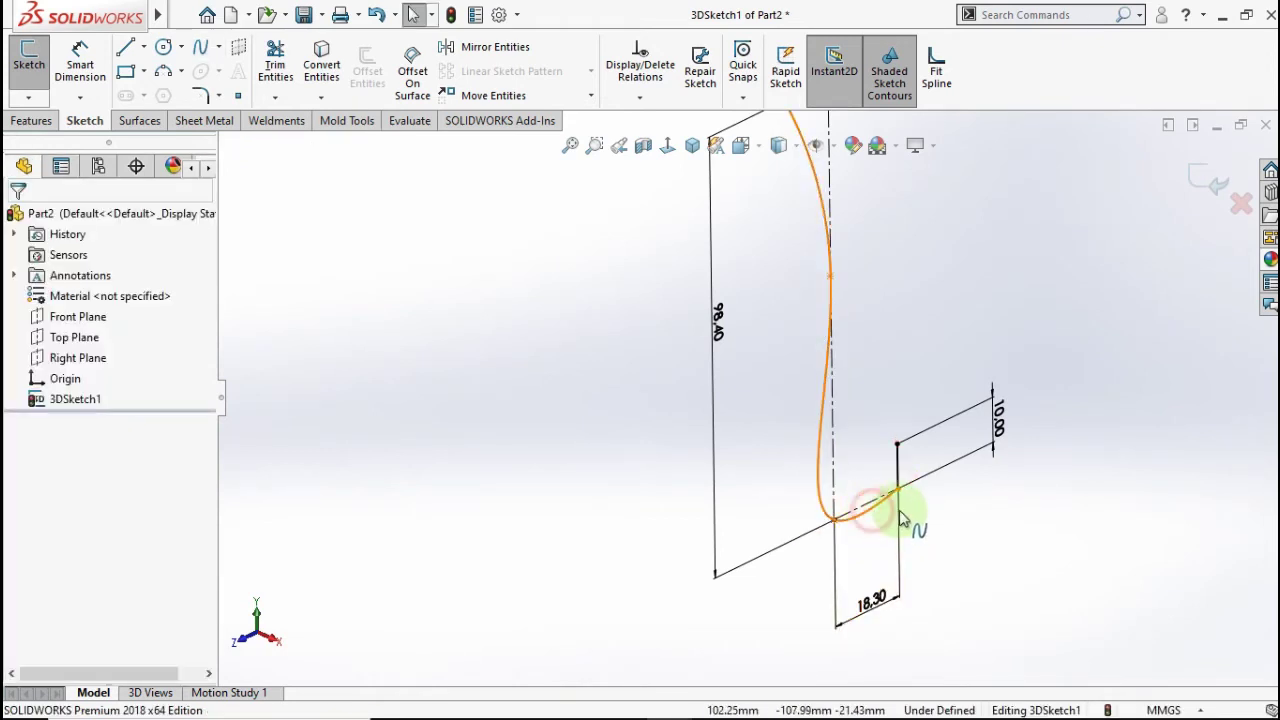
click(898, 495)
- Make the spline tangent to the lower short line
click(906, 470)
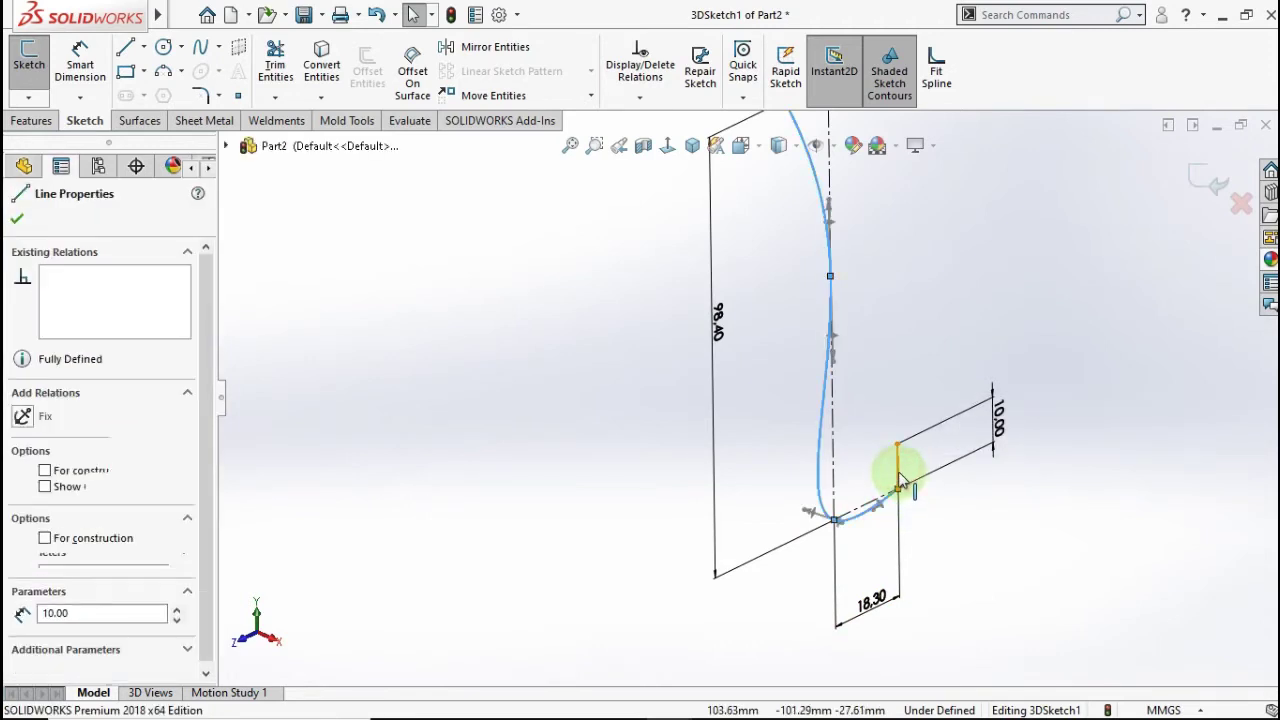
ctrl+click(898, 488)
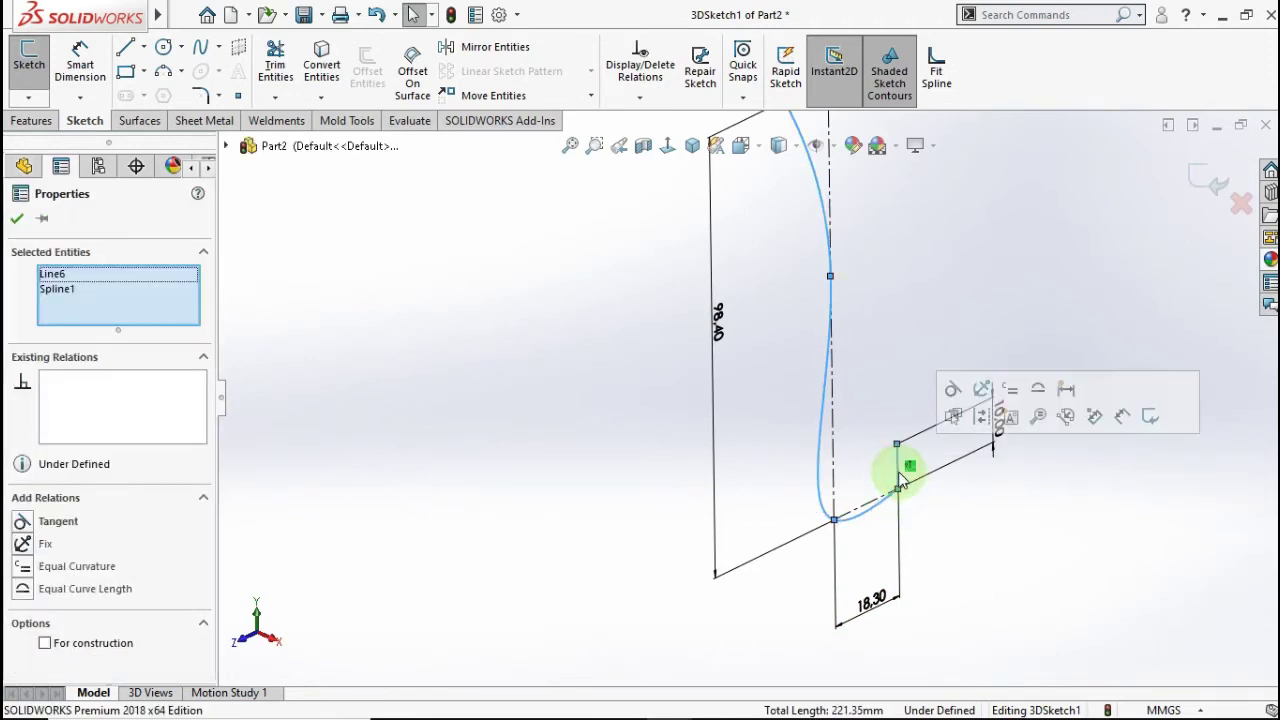
click(952, 388)
click(889, 351)
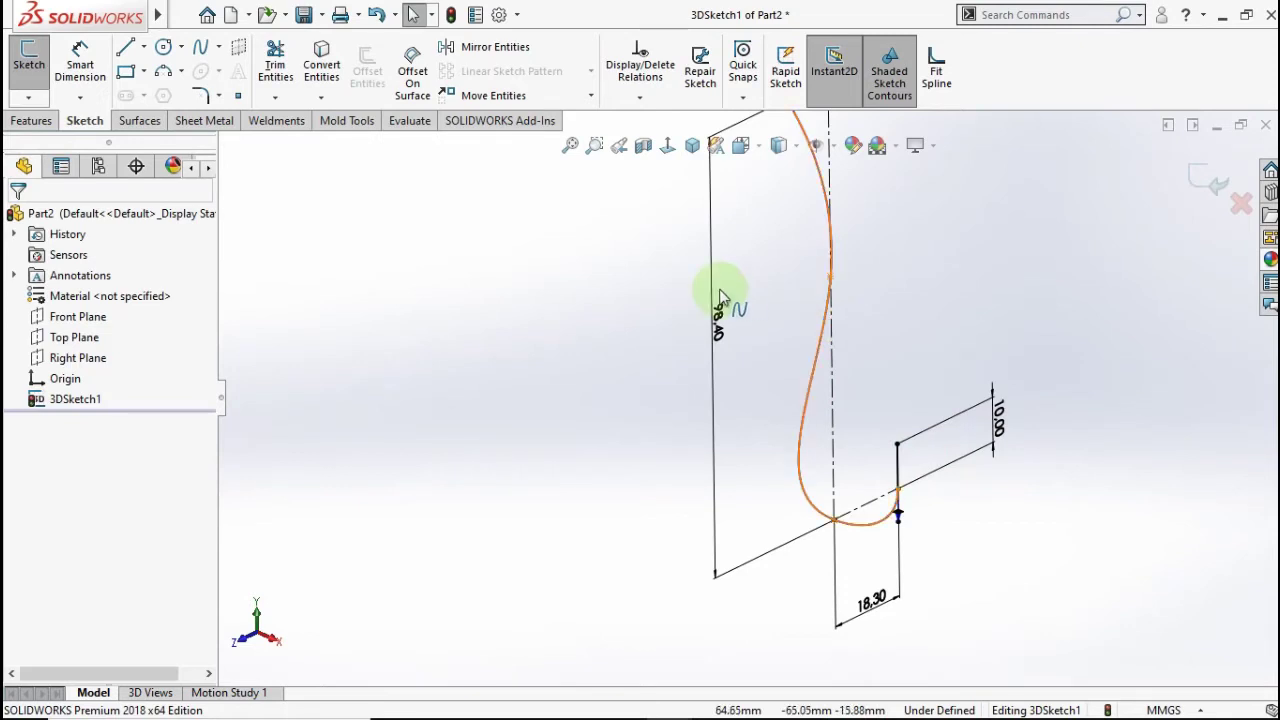
- Make the spline tangent to the 10 mm start line and exit the 3D sketch
mouse_move(720, 297)
middle_down()
mouse_move(700, 243)
mouse_move(686, 323)
mouse_move(624, 300)
middle_up()
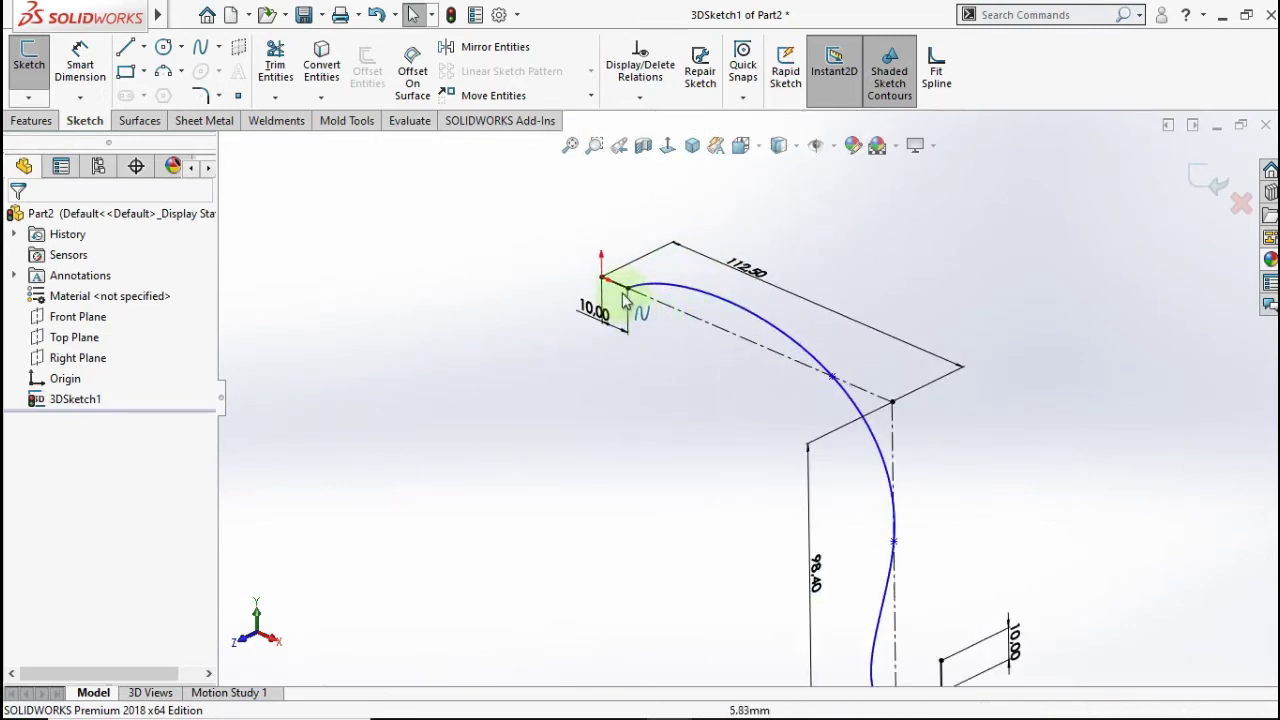
click(640, 289)
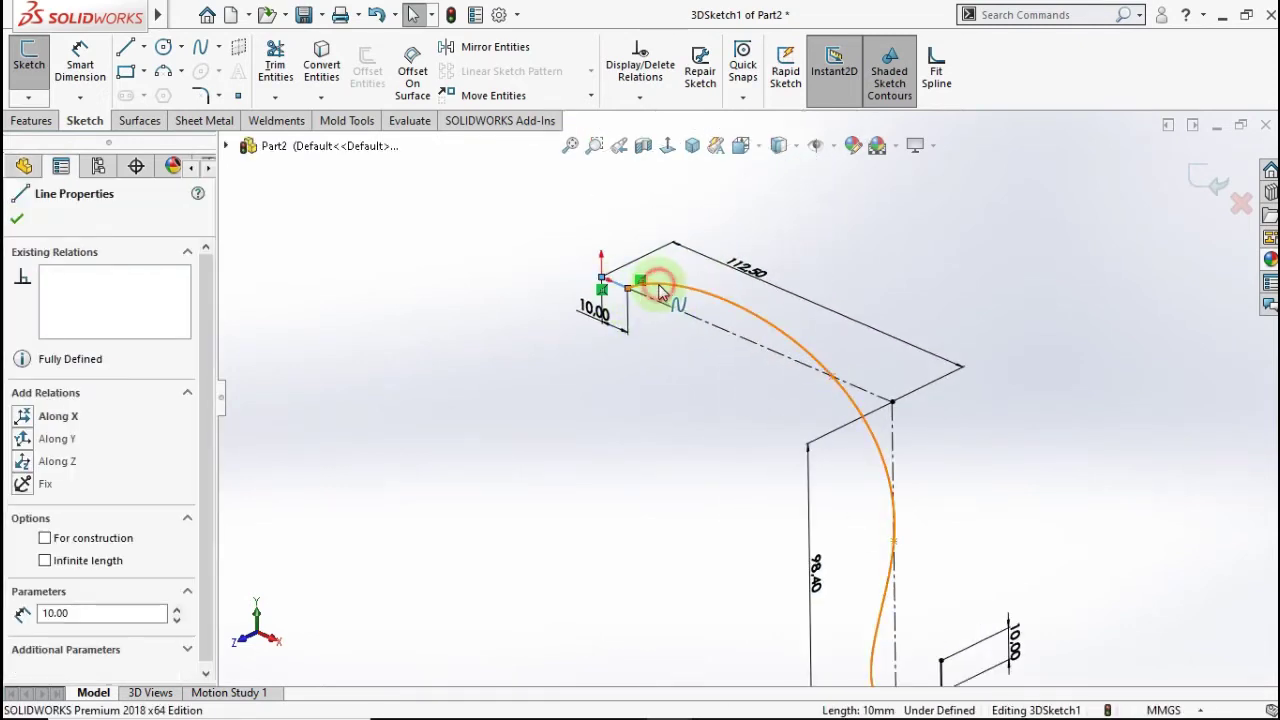
ctrl+click(660, 292)
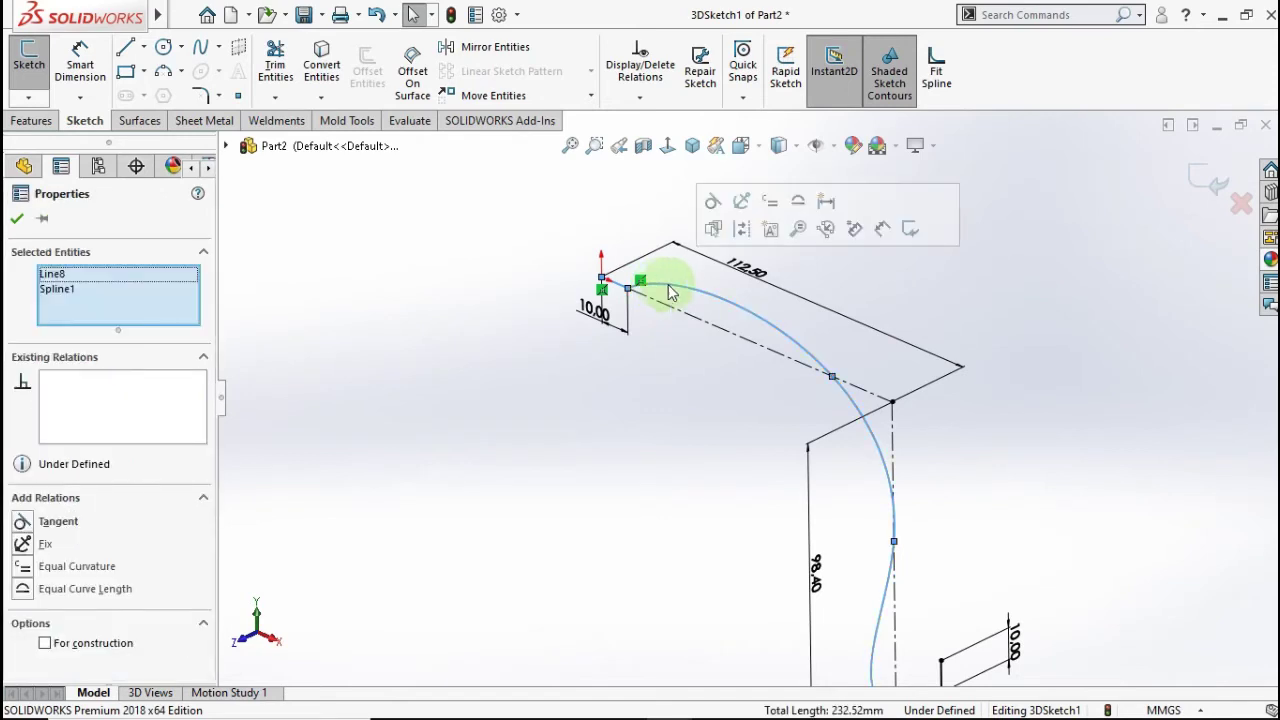
click(607, 226)
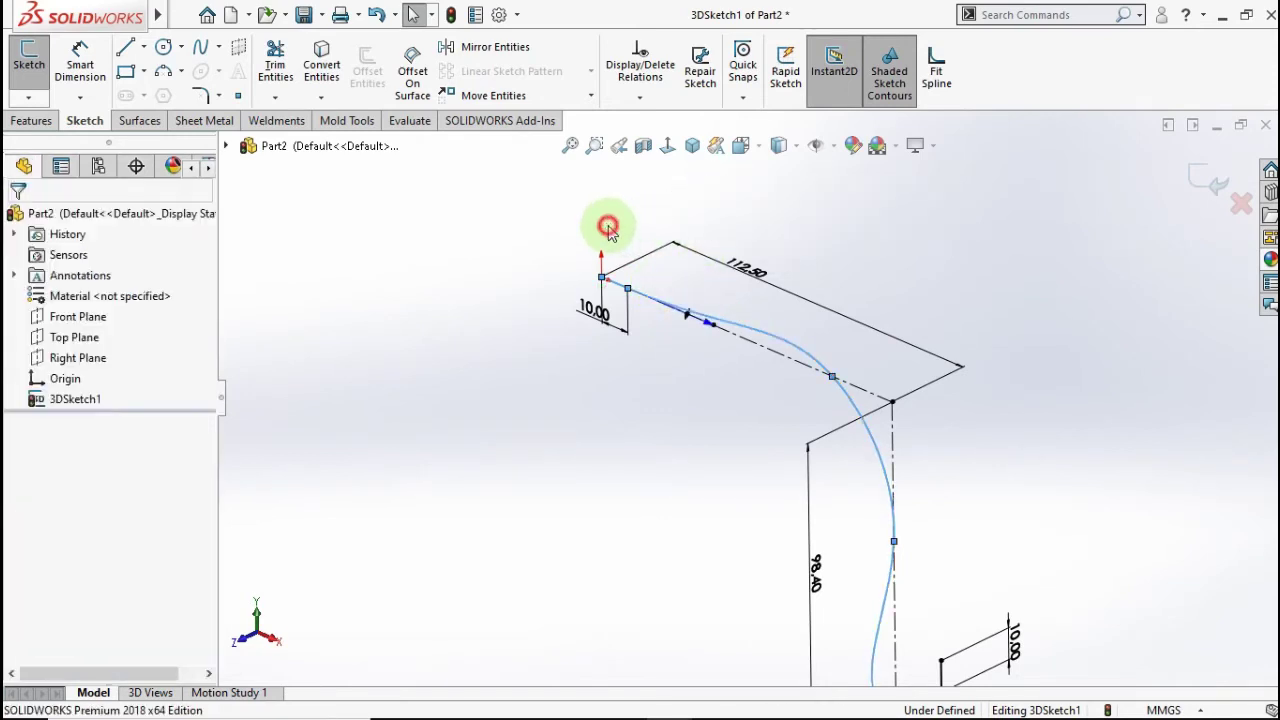
click(1207, 178)
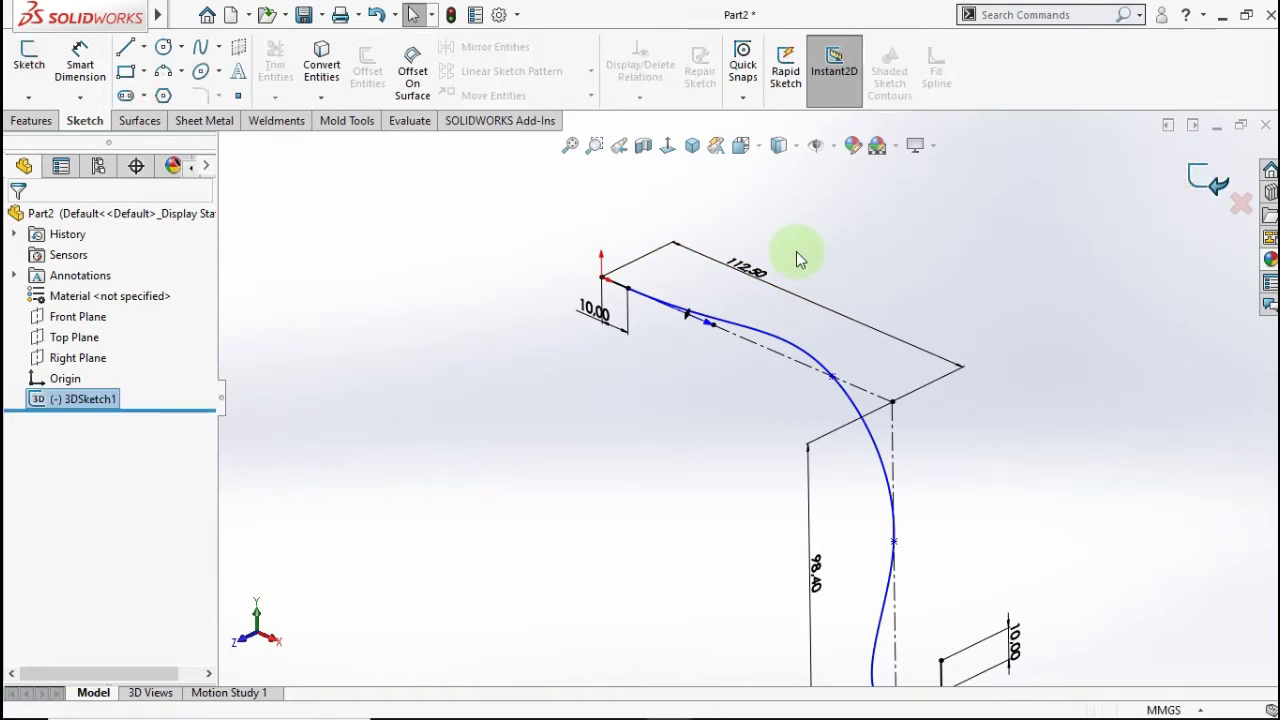
- Start a new sketch on the Right Plane, viewed normal to it
mouse_move(677, 286)
middle_down()
mouse_move(686, 343)
mouse_move(588, 359)
mouse_move(594, 260)
mouse_move(620, 229)
mouse_move(674, 251)
middle_up()
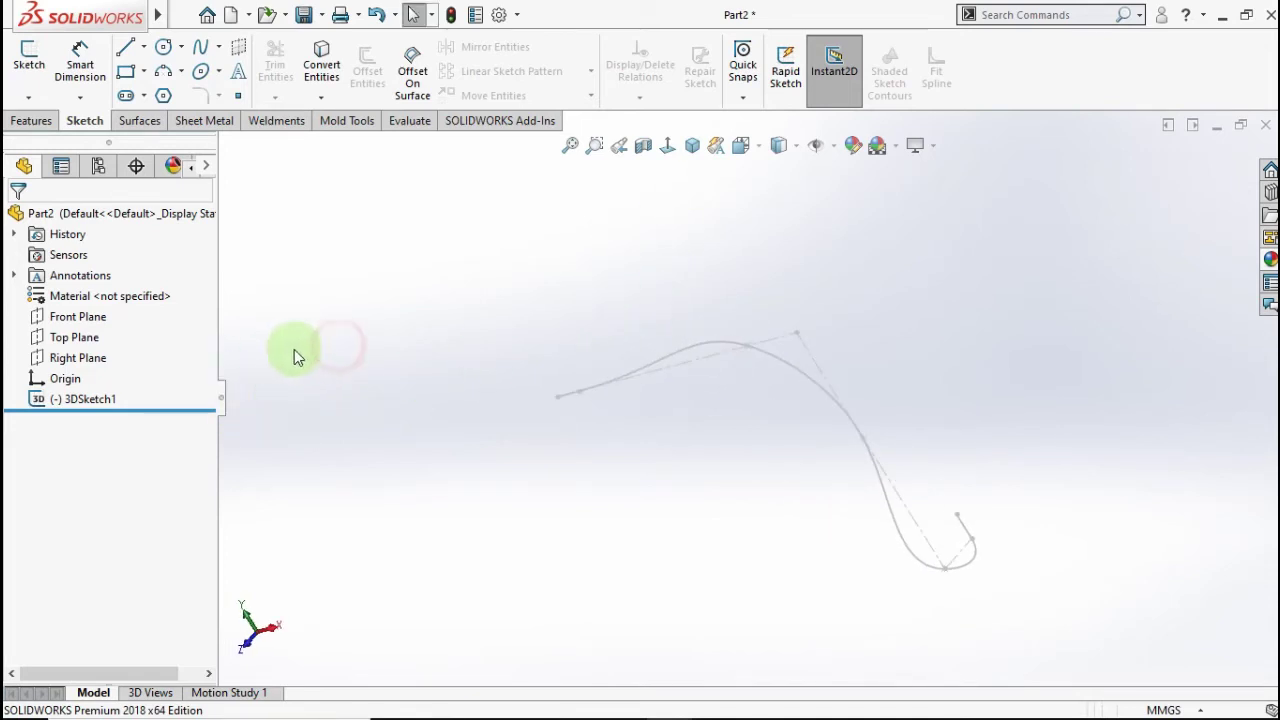
click(92, 359)
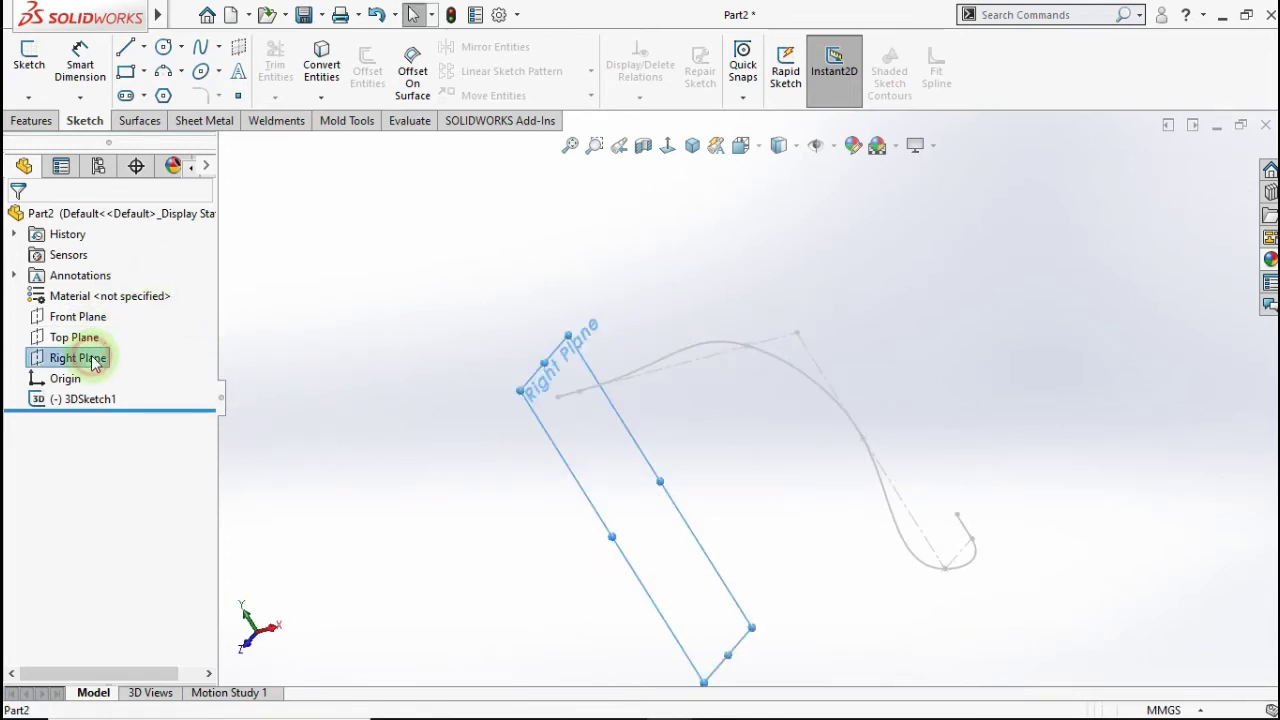
click(106, 333)
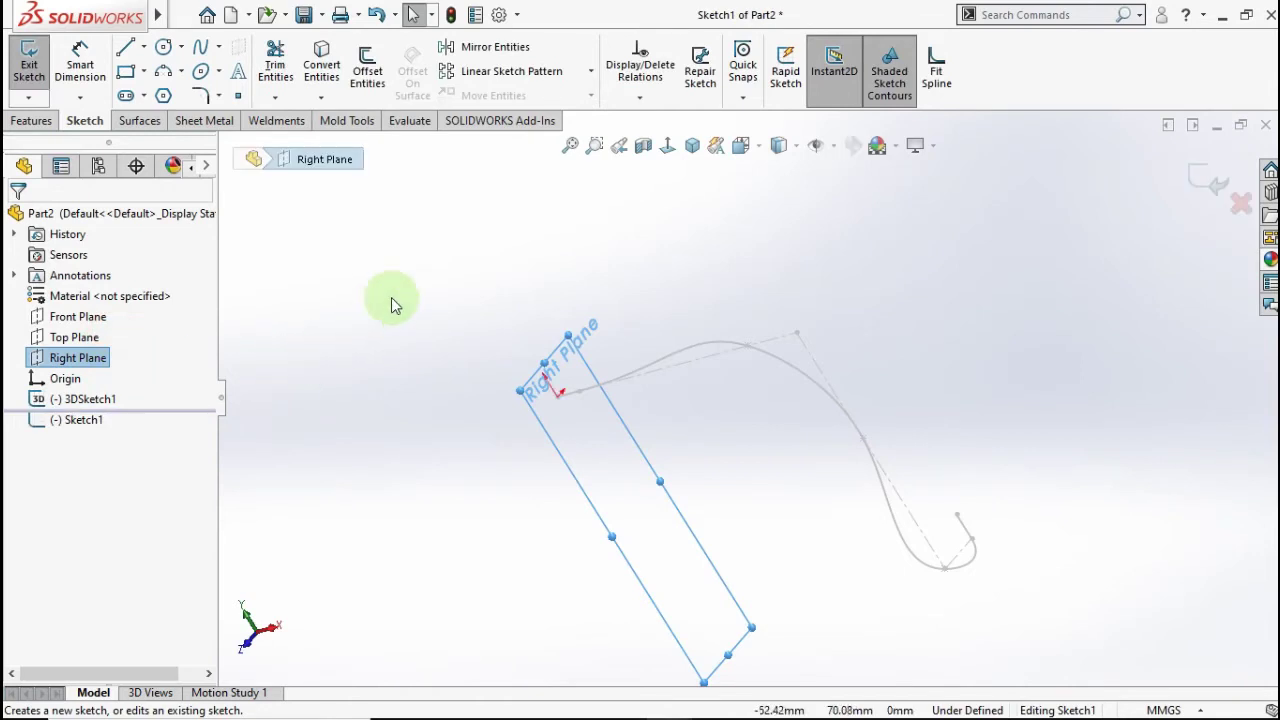
click(667, 145)
click(948, 358)
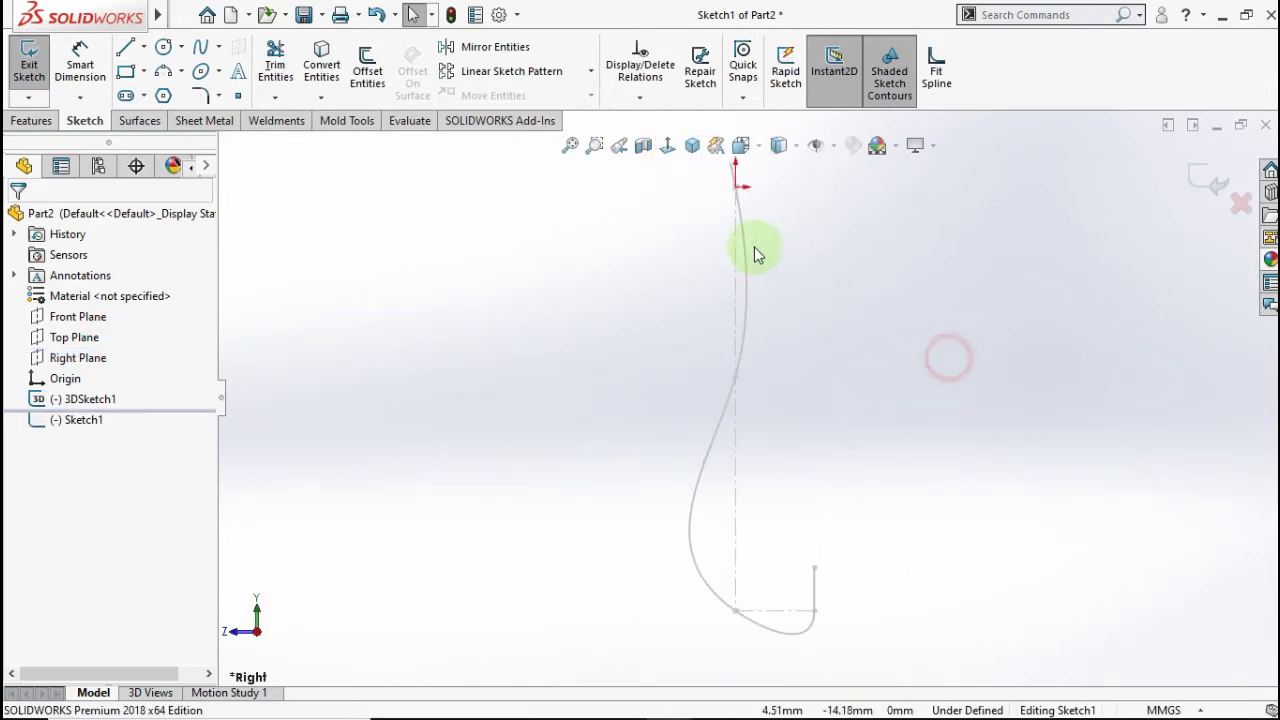
scroll(757, 238, down, 3)
scroll(671, 264, down, 2)
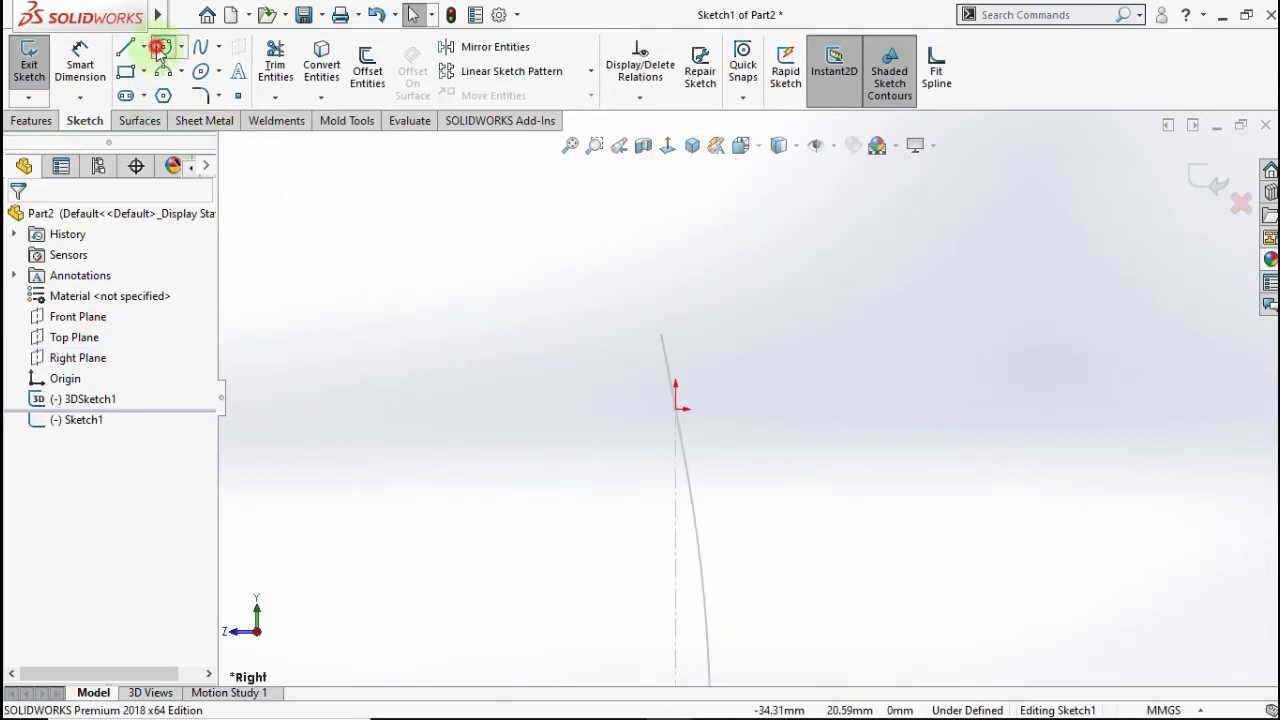
- Draw a circle centred on the origin and dimension its diameter to 8 mm
click(160, 48)
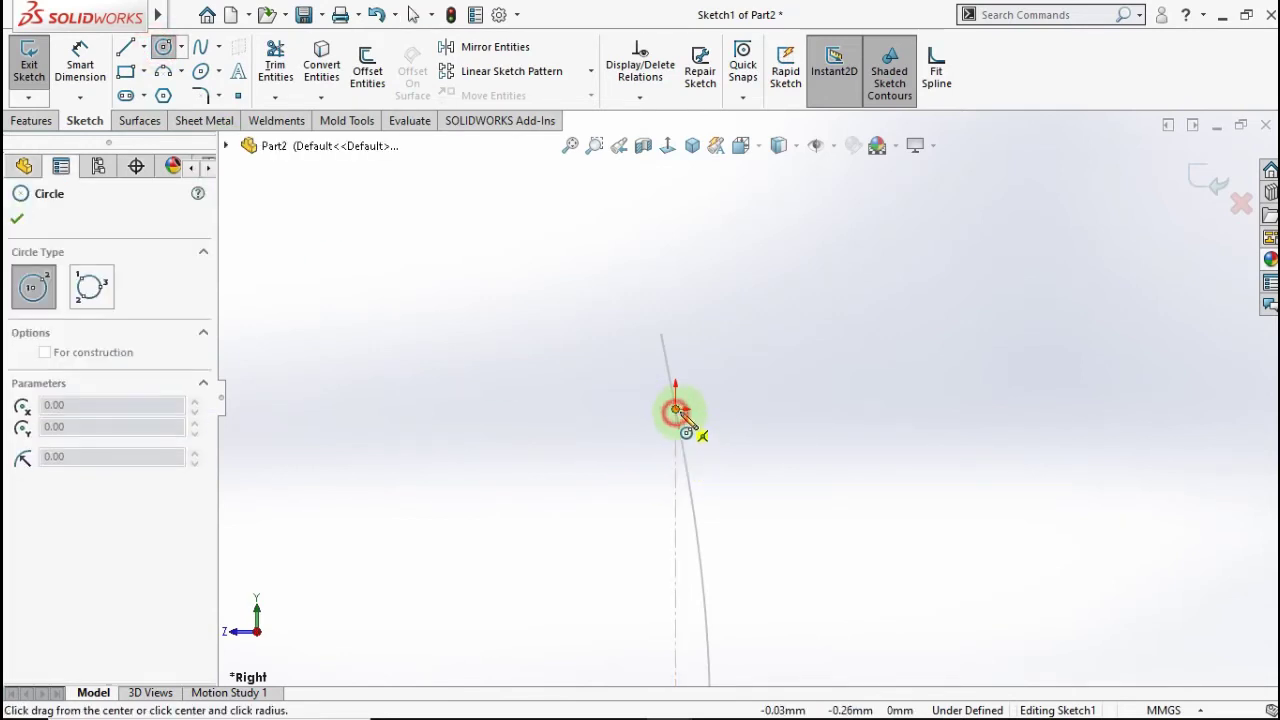
click(676, 410)
click(716, 360)
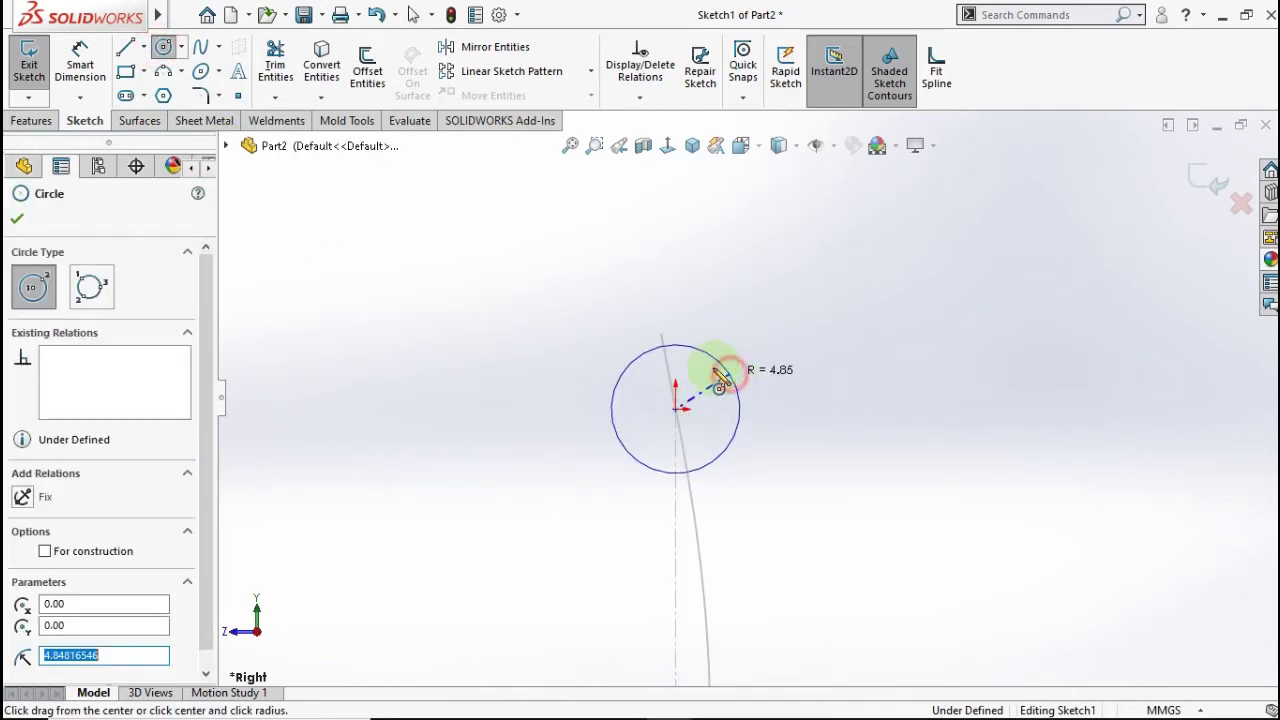
click(90, 62)
click(735, 382)
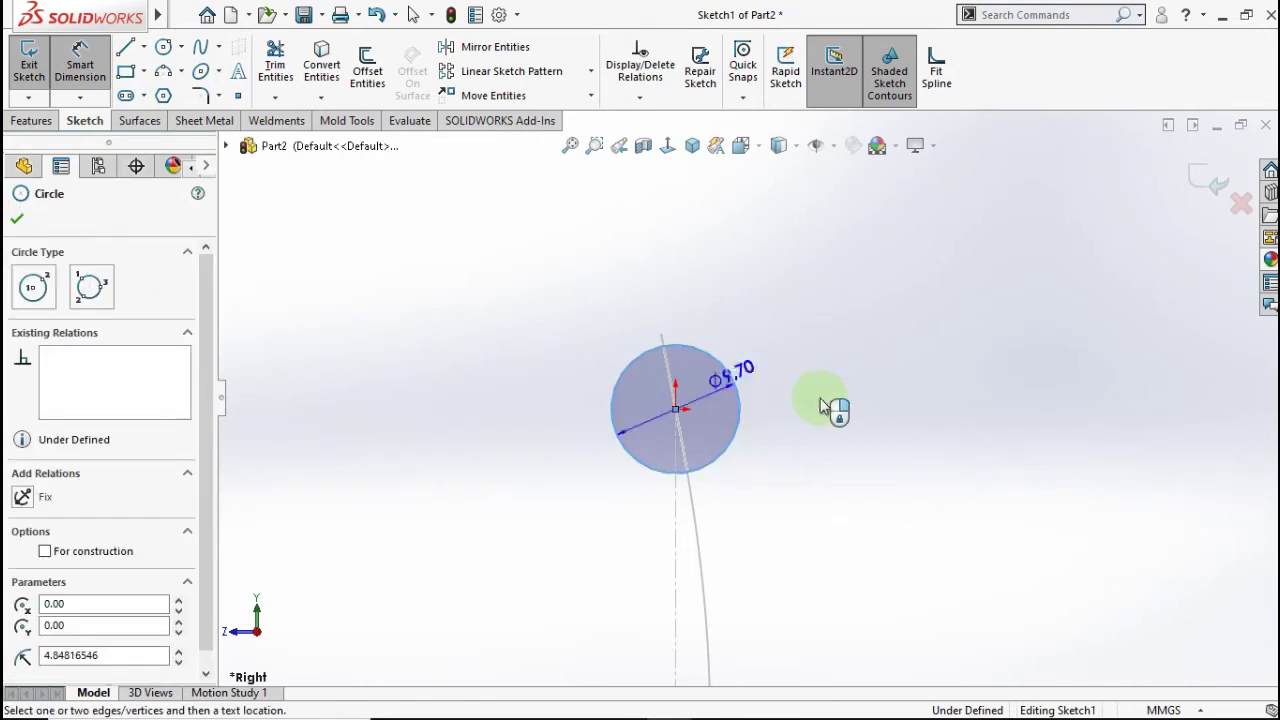
click(838, 408)
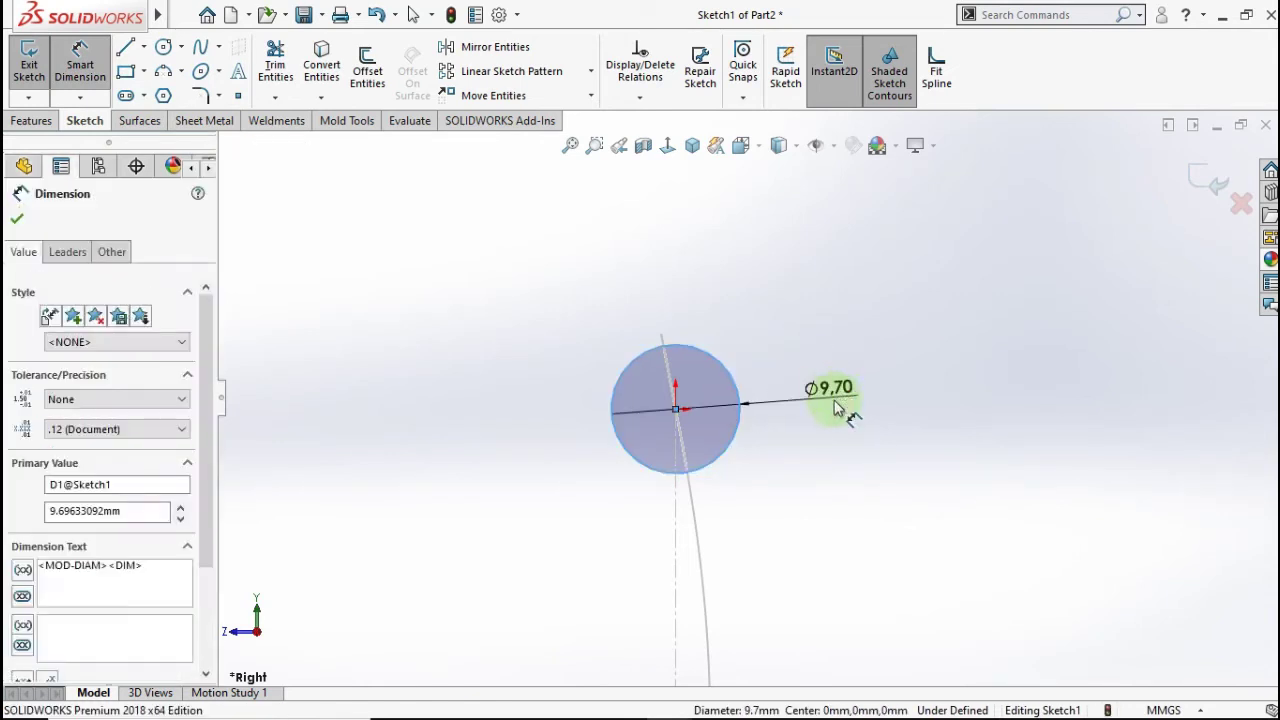
text(8)
click(752, 394)
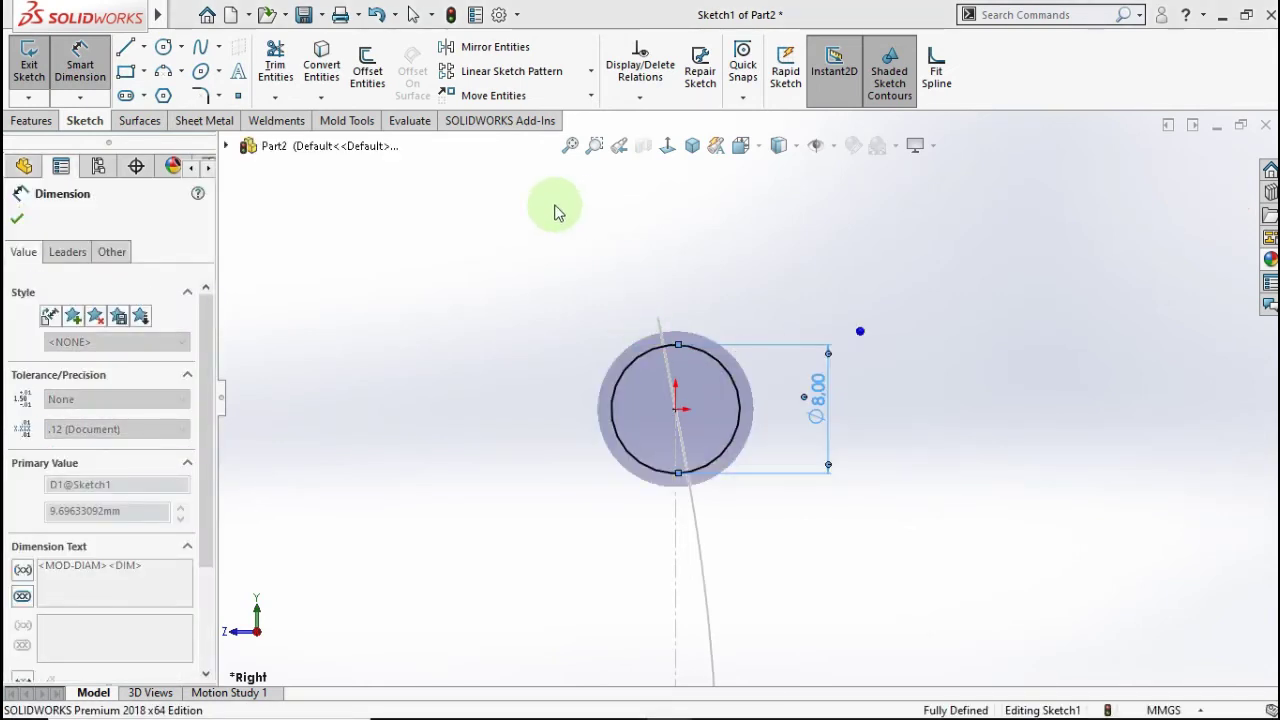
- Offset the 8 mm circle by 1 mm
click(370, 62)
click(722, 373)
text(1)
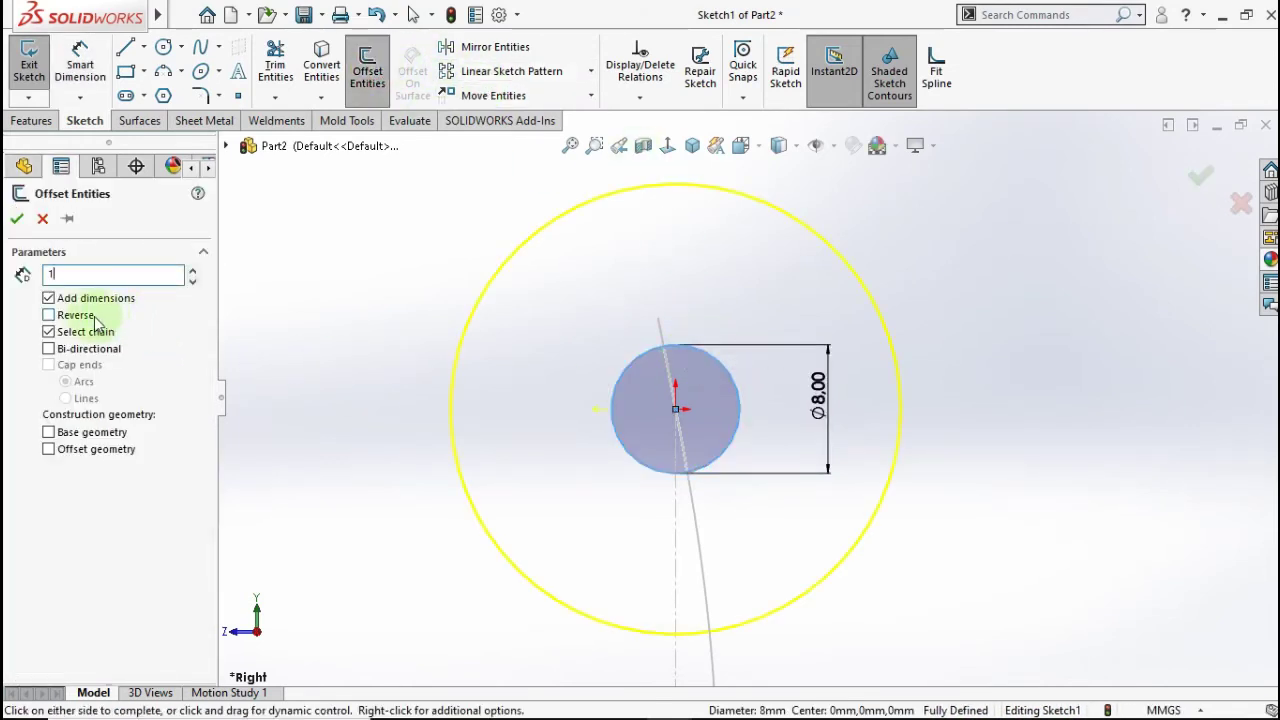
key(Return)
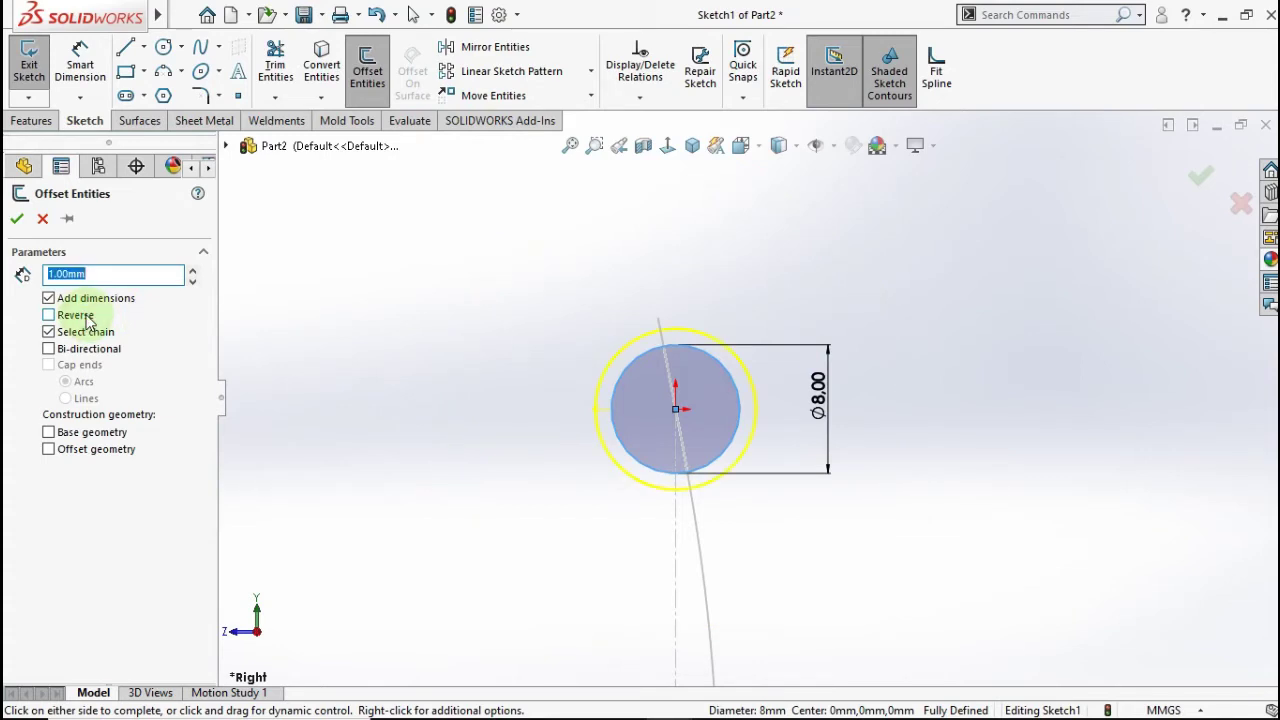
- Accept the offset circle and exit Sketch1, leaving the ring profile at the path's start
click(17, 218)
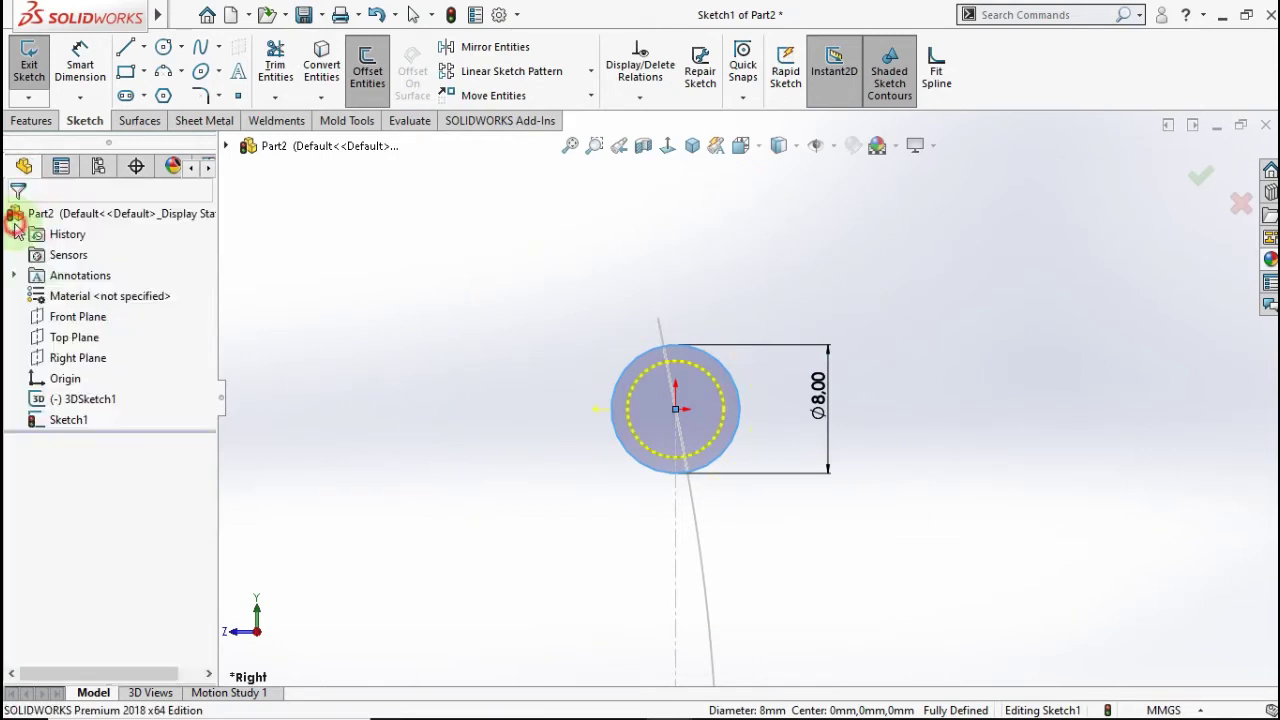
mouse_move(551, 377)
middle_down()
mouse_move(598, 341)
mouse_move(703, 429)
middle_up()
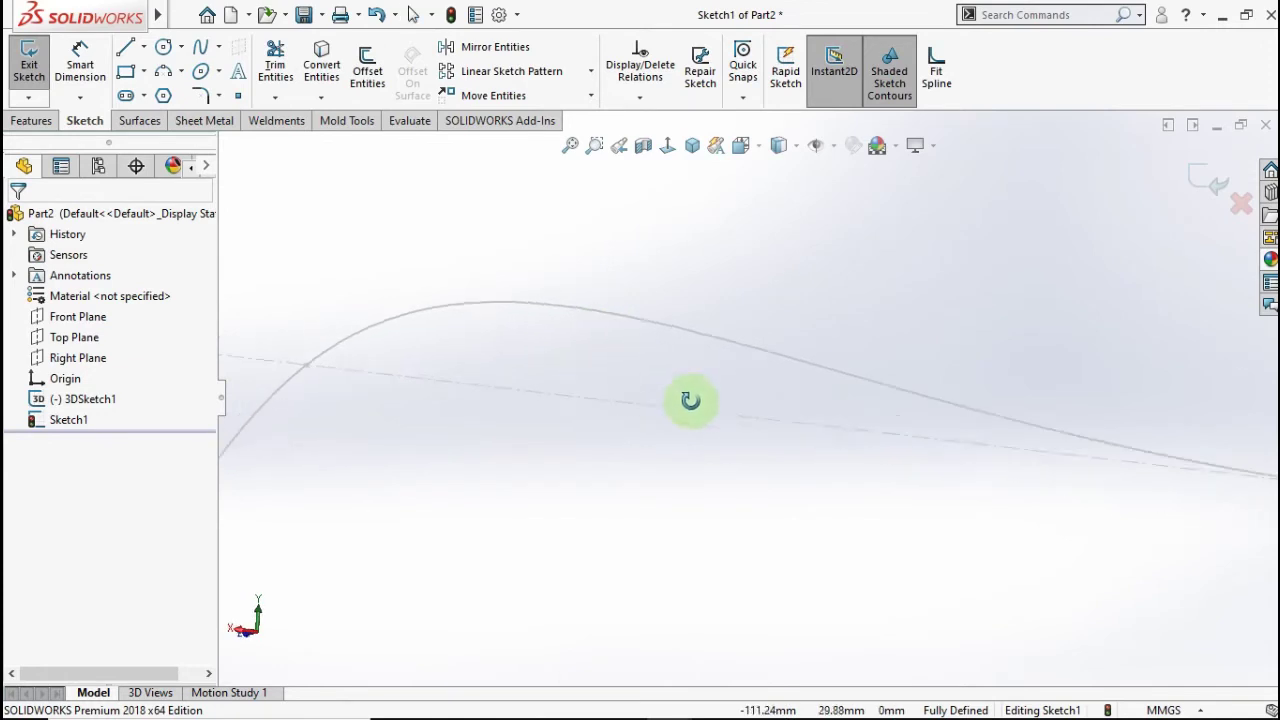
key(ctrl+7)
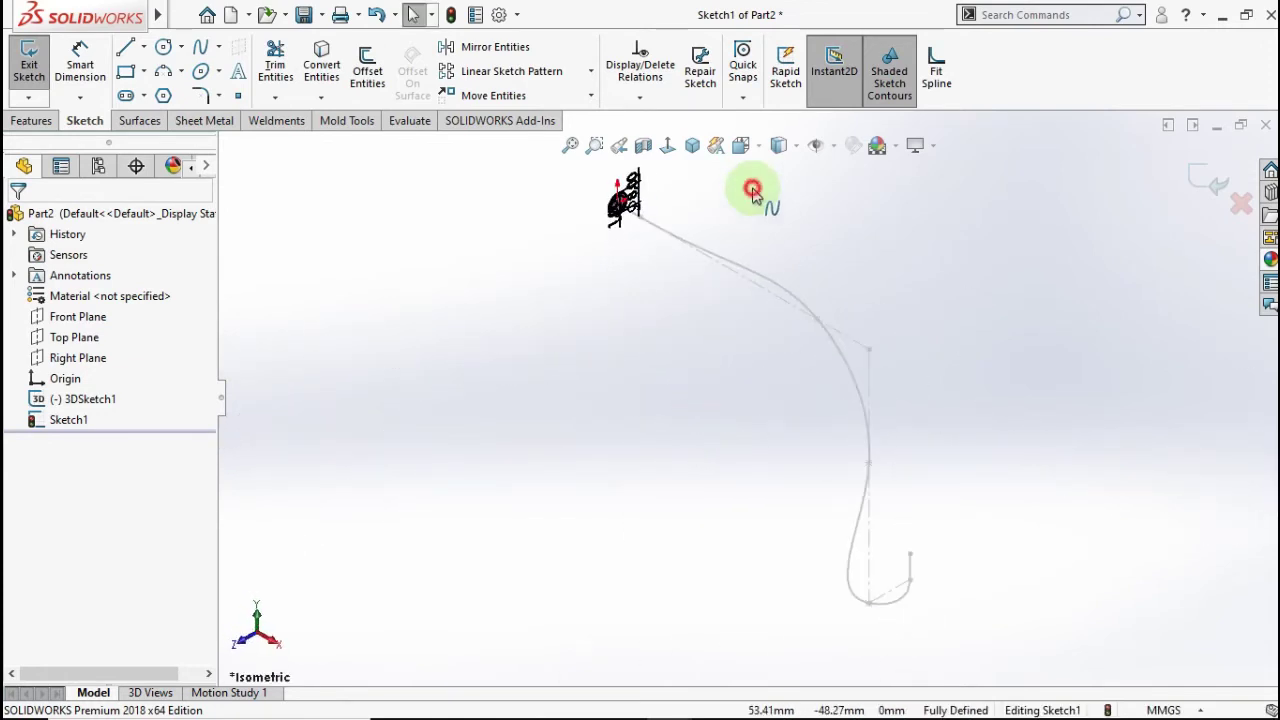
click(1172, 195)
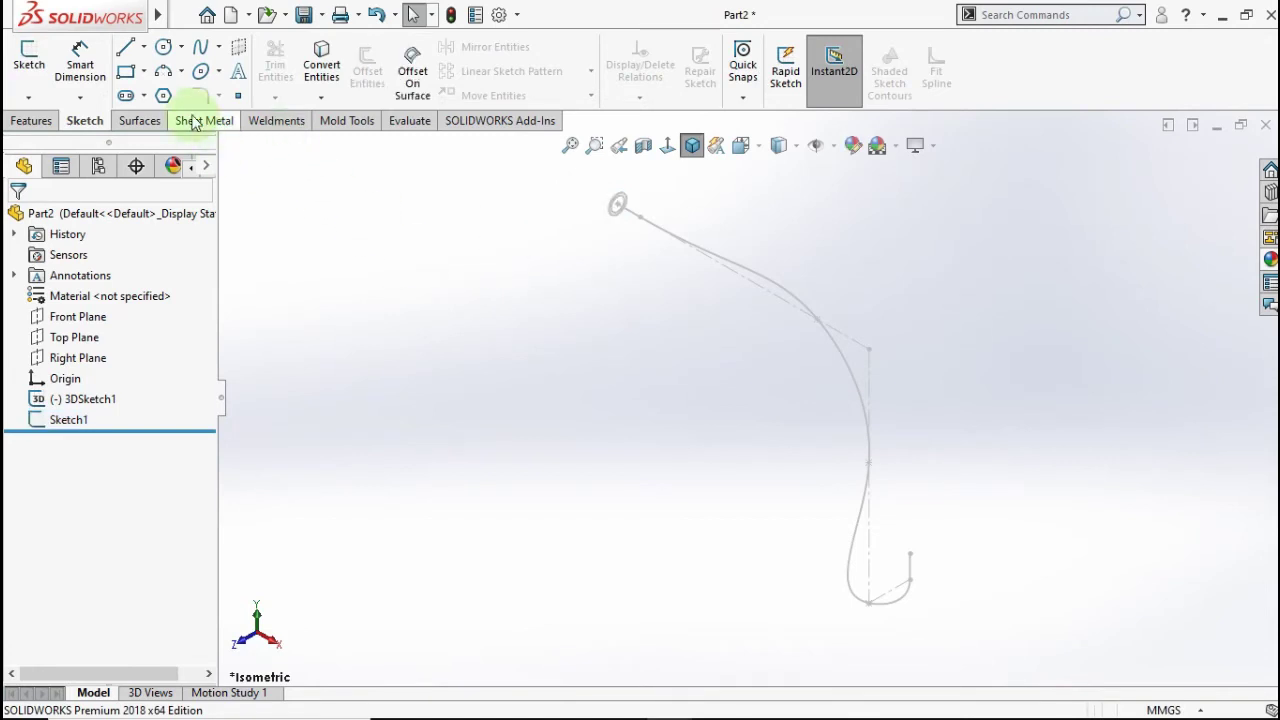
- Sweep the Sketch1 circle profile along the 3DSketch1 path to create the solid tube Sweep1
click(31, 120)
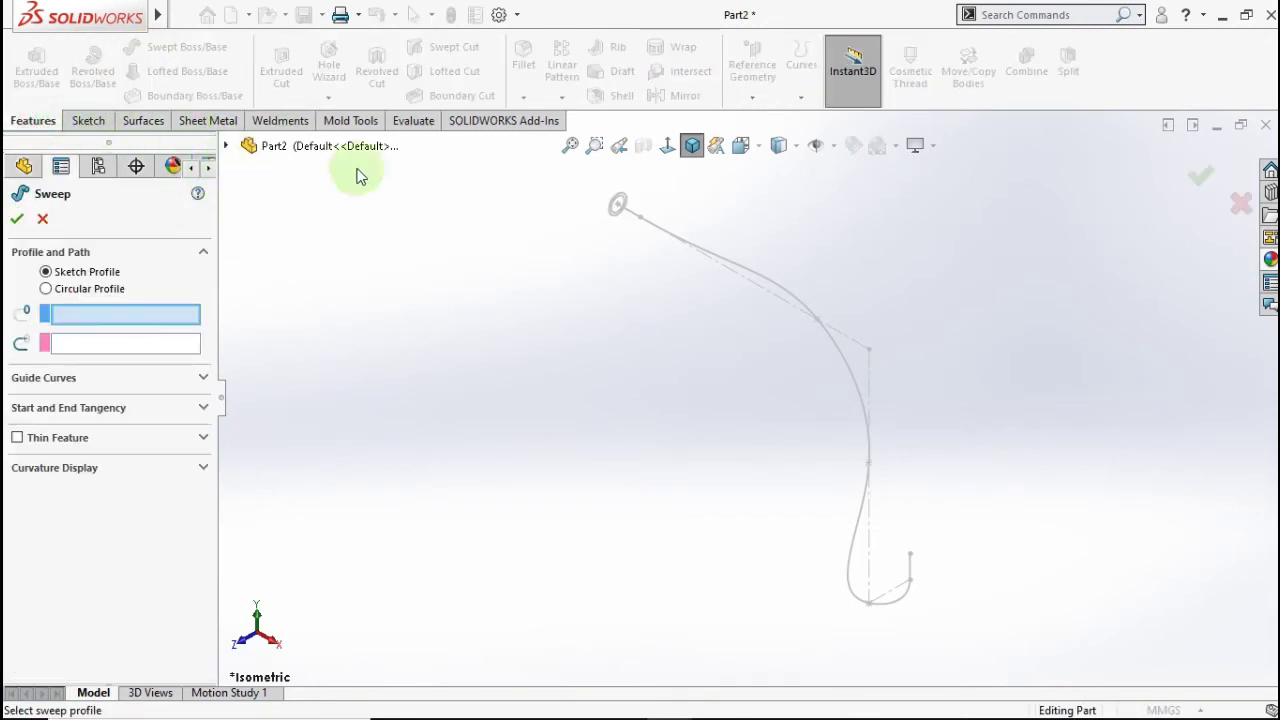
click(628, 203)
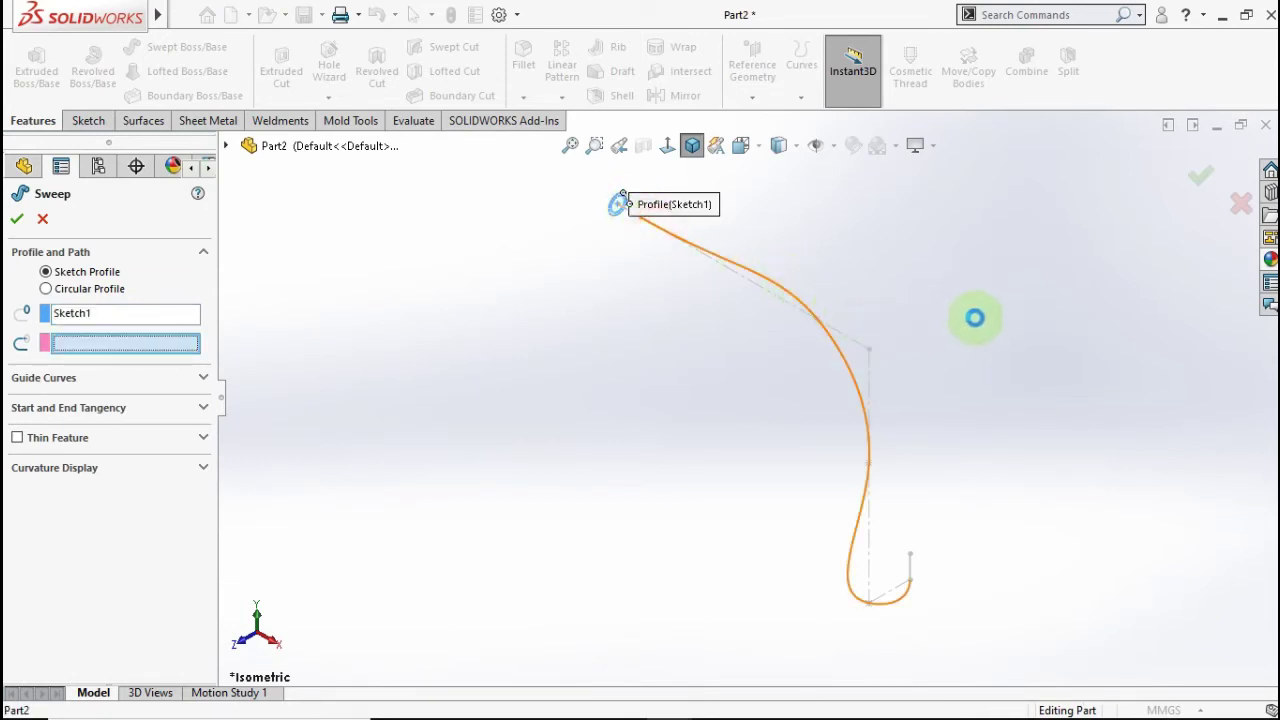
click(977, 318)
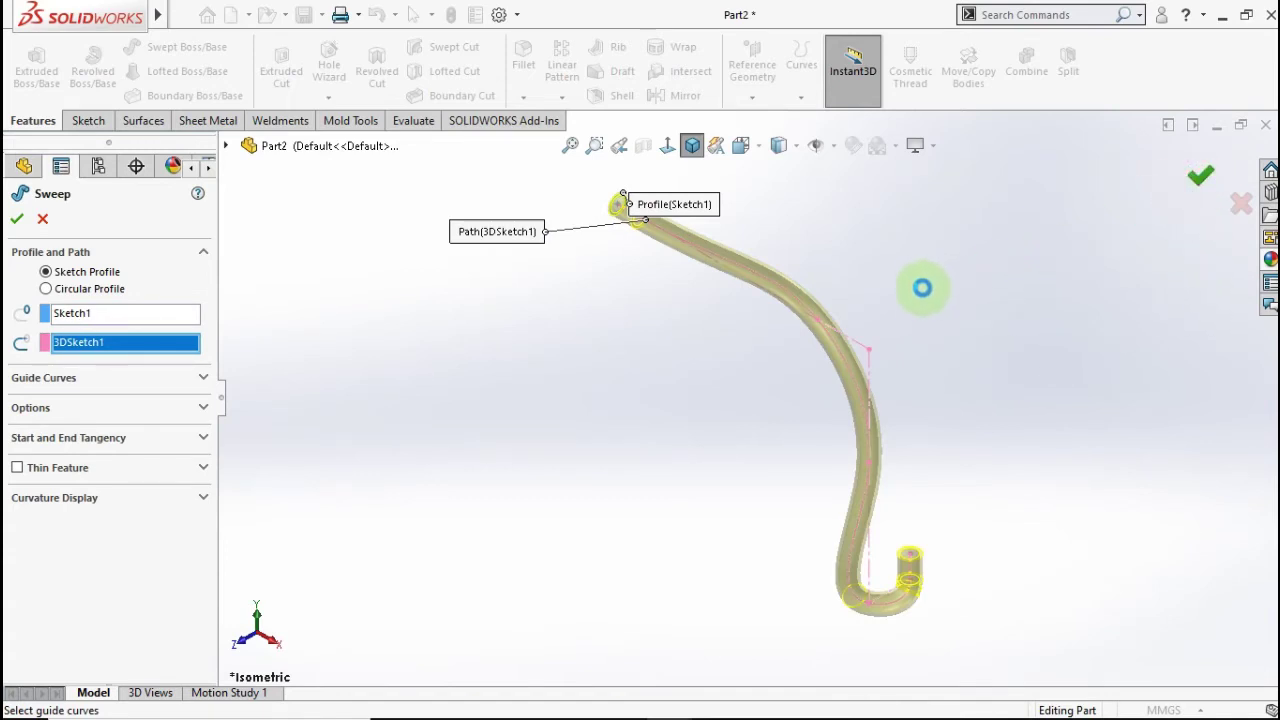
key(Return)
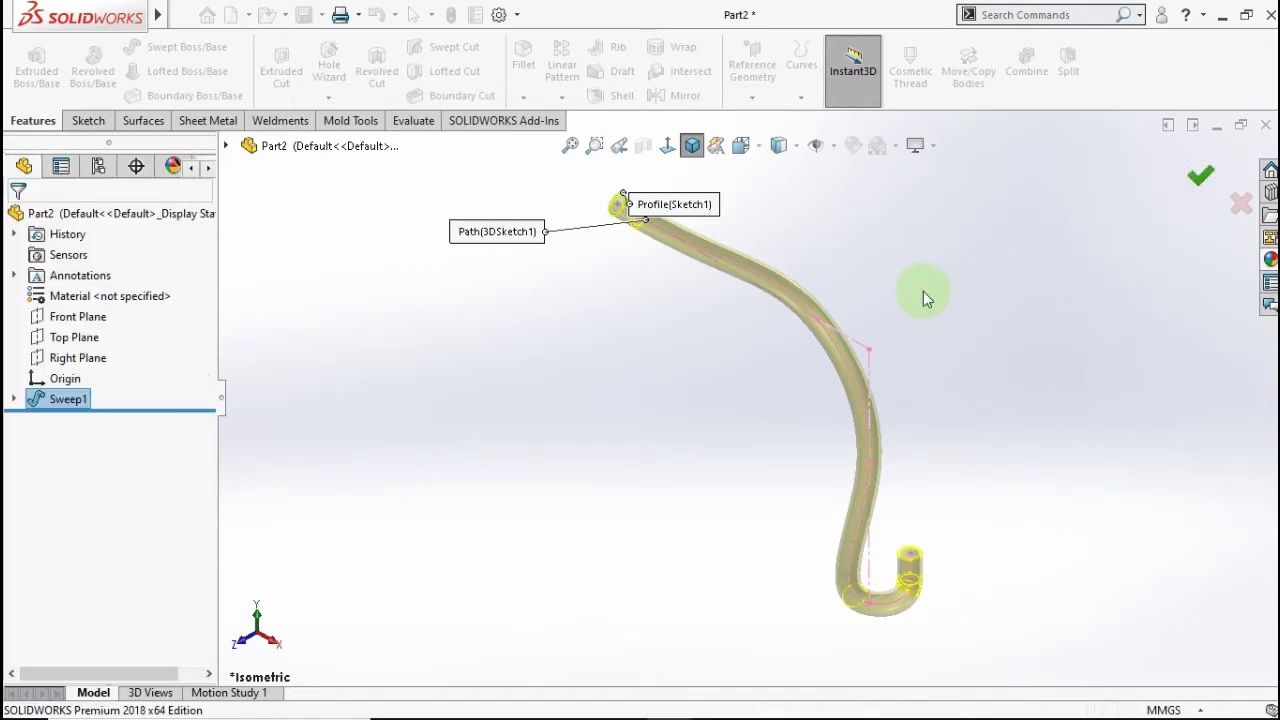
click(925, 296)
mouse_move(925, 277)
middle_down()
mouse_move(983, 237)
mouse_move(1054, 309)
mouse_move(983, 271)
mouse_move(831, 346)
mouse_move(831, 394)
mouse_move(886, 340)
mouse_move(921, 368)
mouse_move(894, 316)
middle_up()
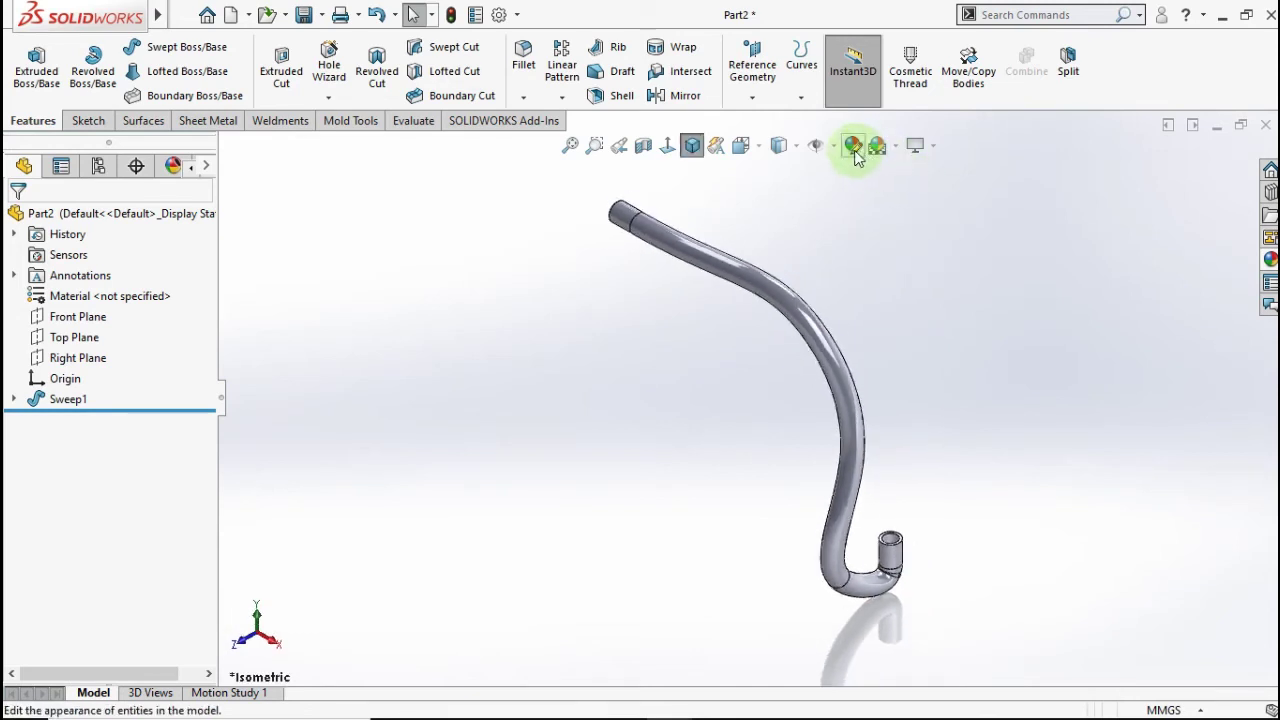
- Give the whole Part2 tube a blue appearance and begin Save As in the Tubing folder
click(210, 213)
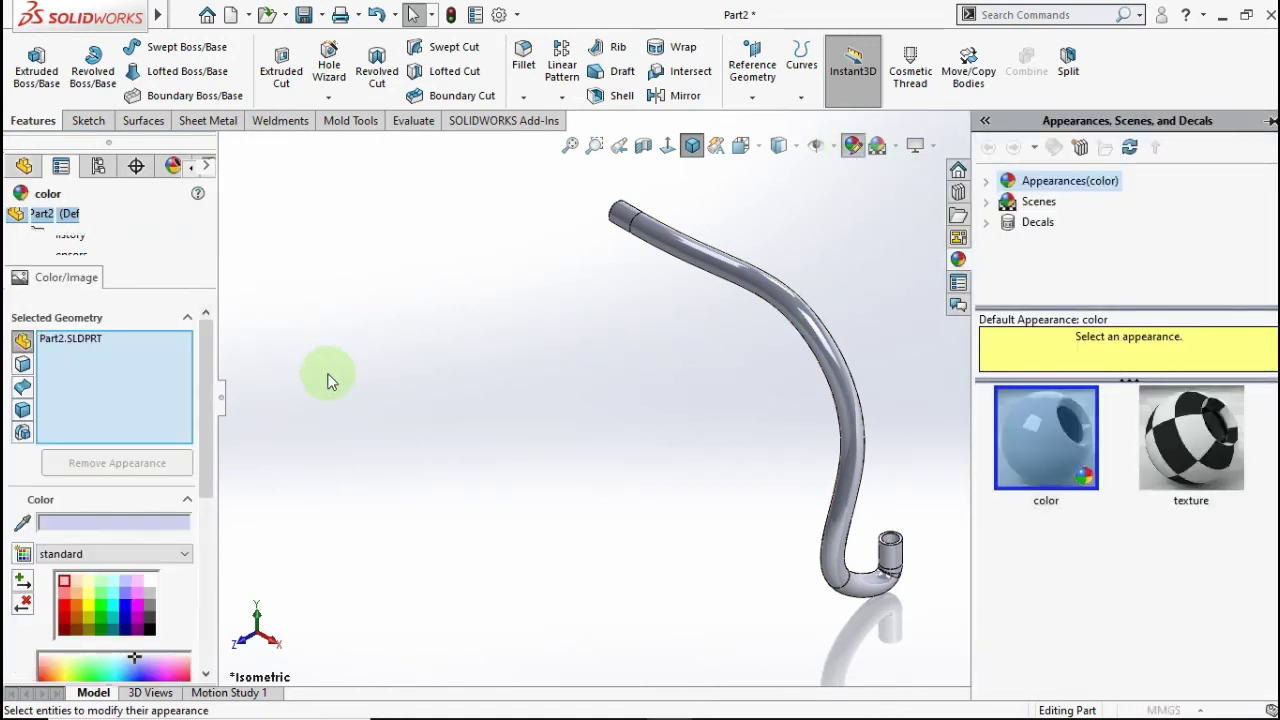
click(128, 603)
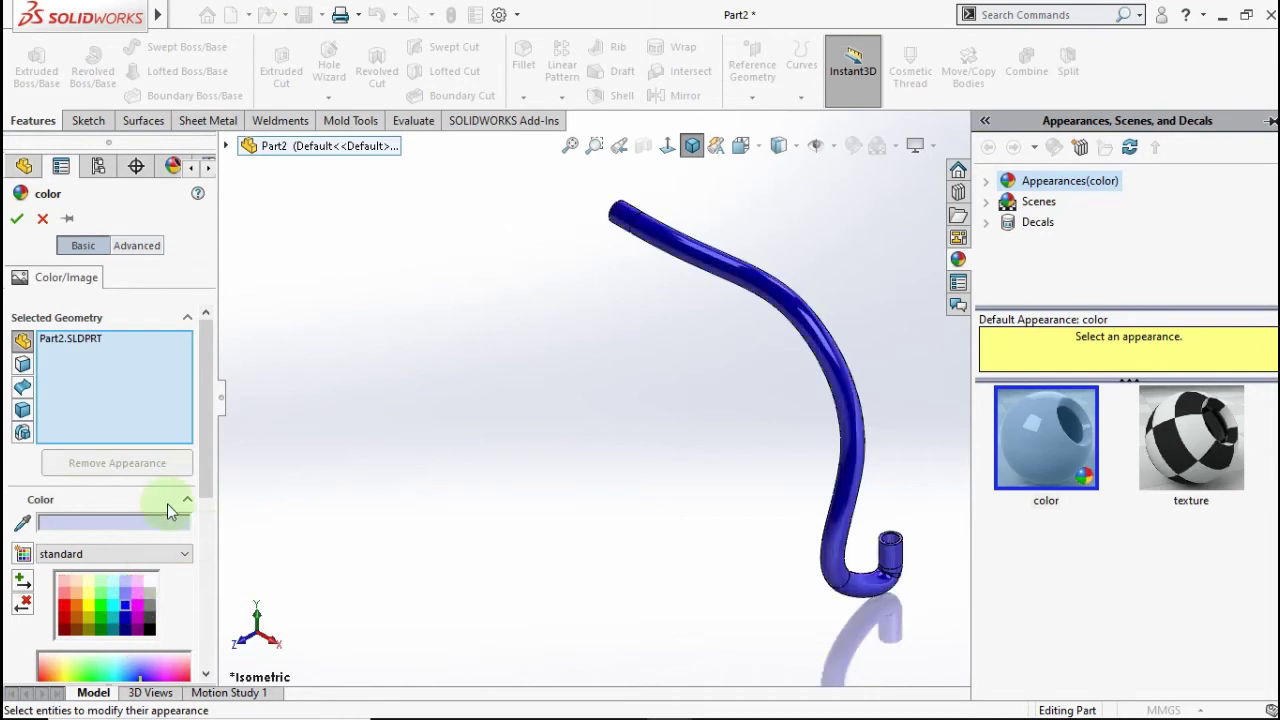
click(18, 221)
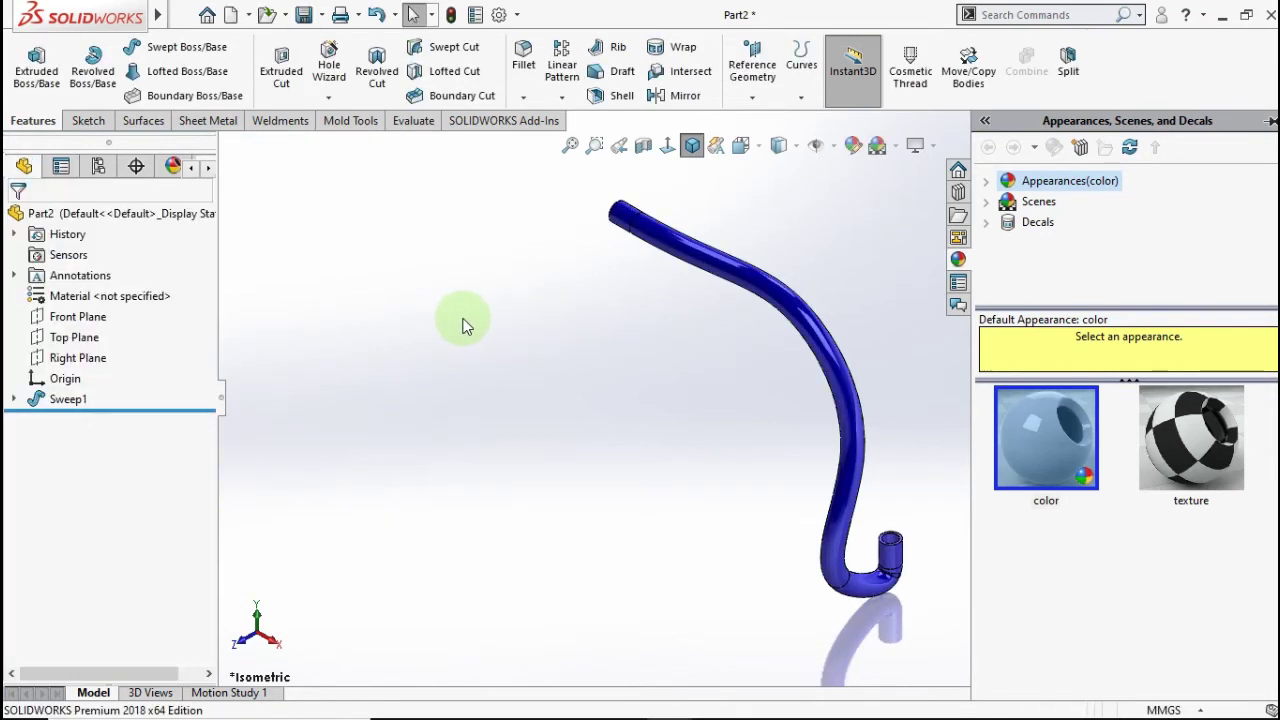
click(464, 325)
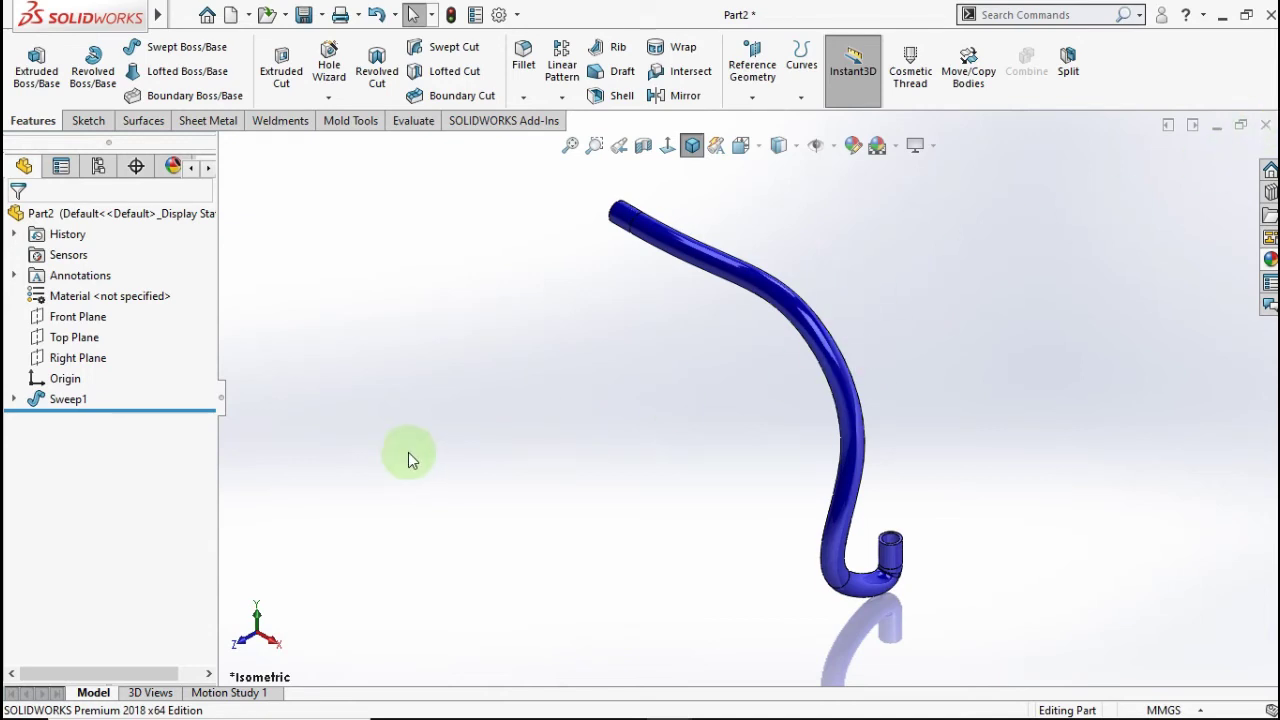
key(ctrl+s)
- Save the blue tube part as 'Tubing 2' and close its window
click(721, 238)
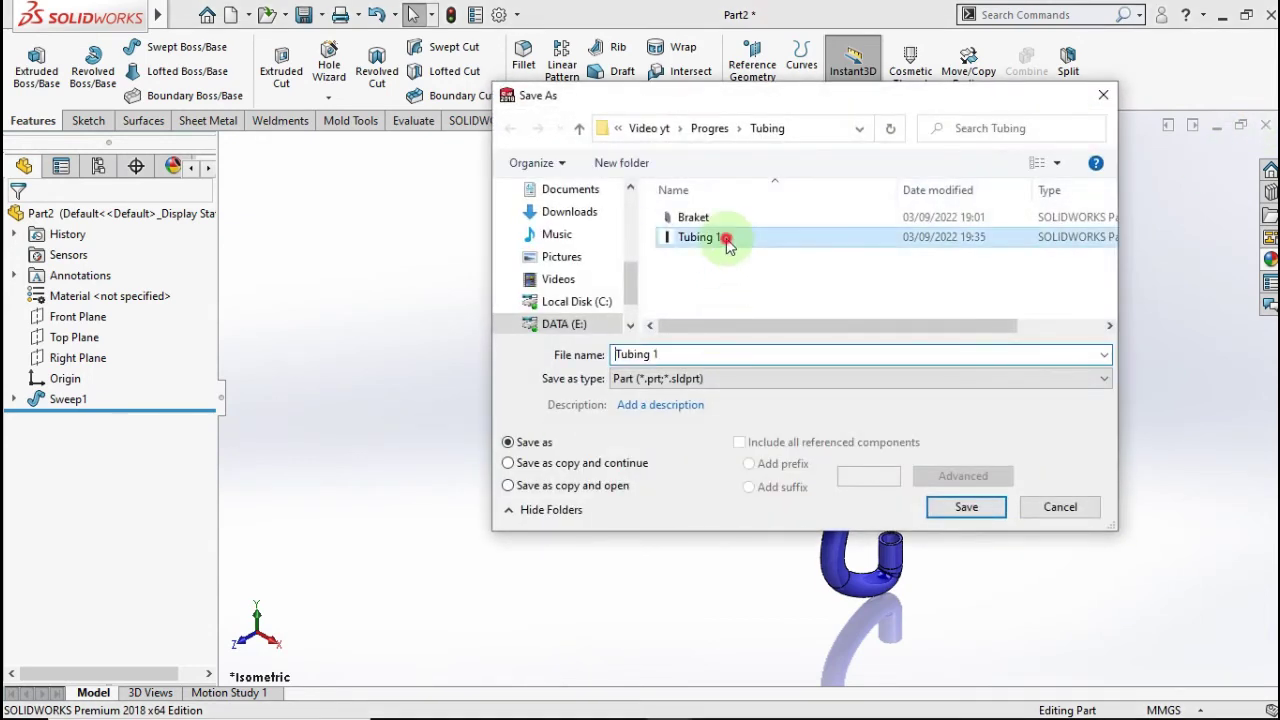
text(2)
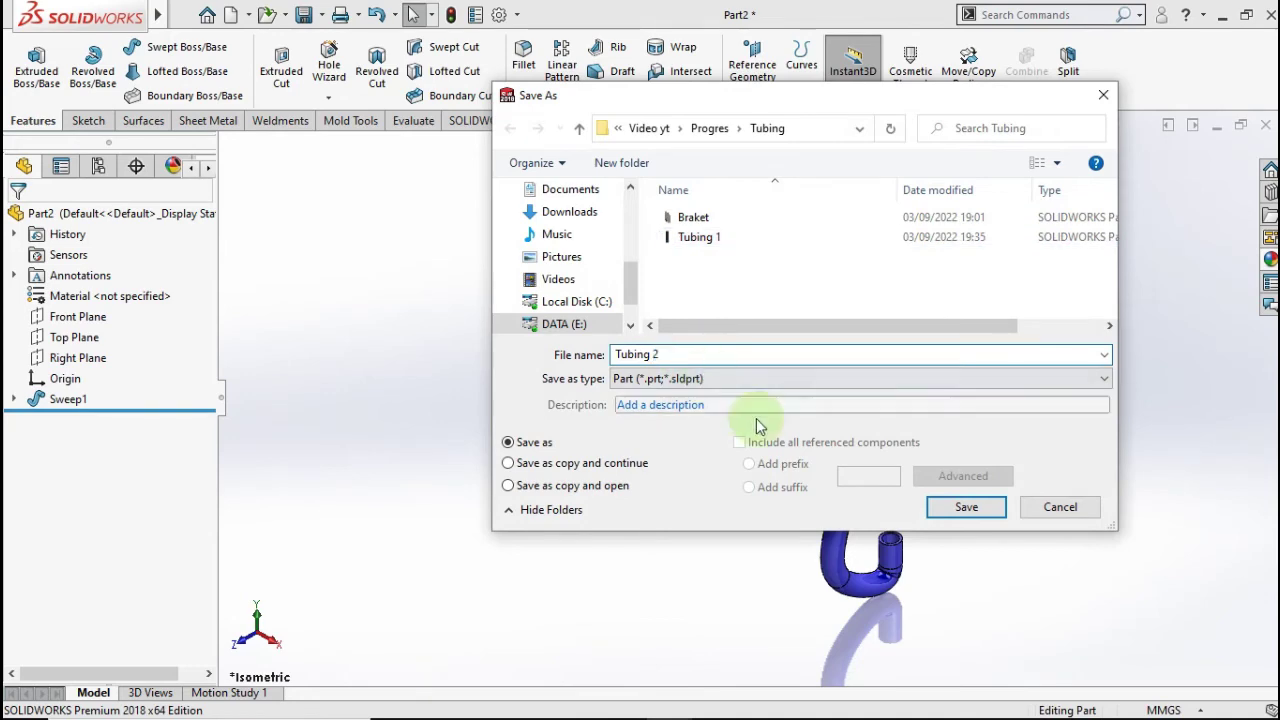
click(960, 506)
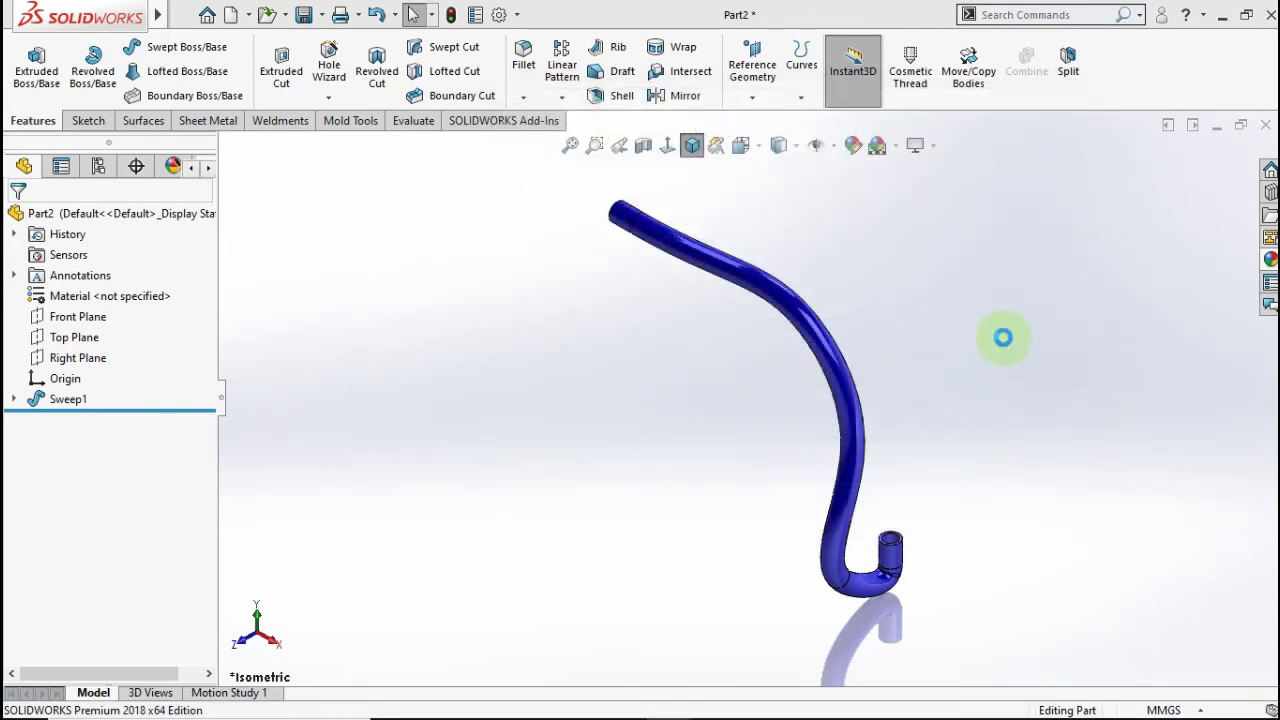
click(1265, 125)
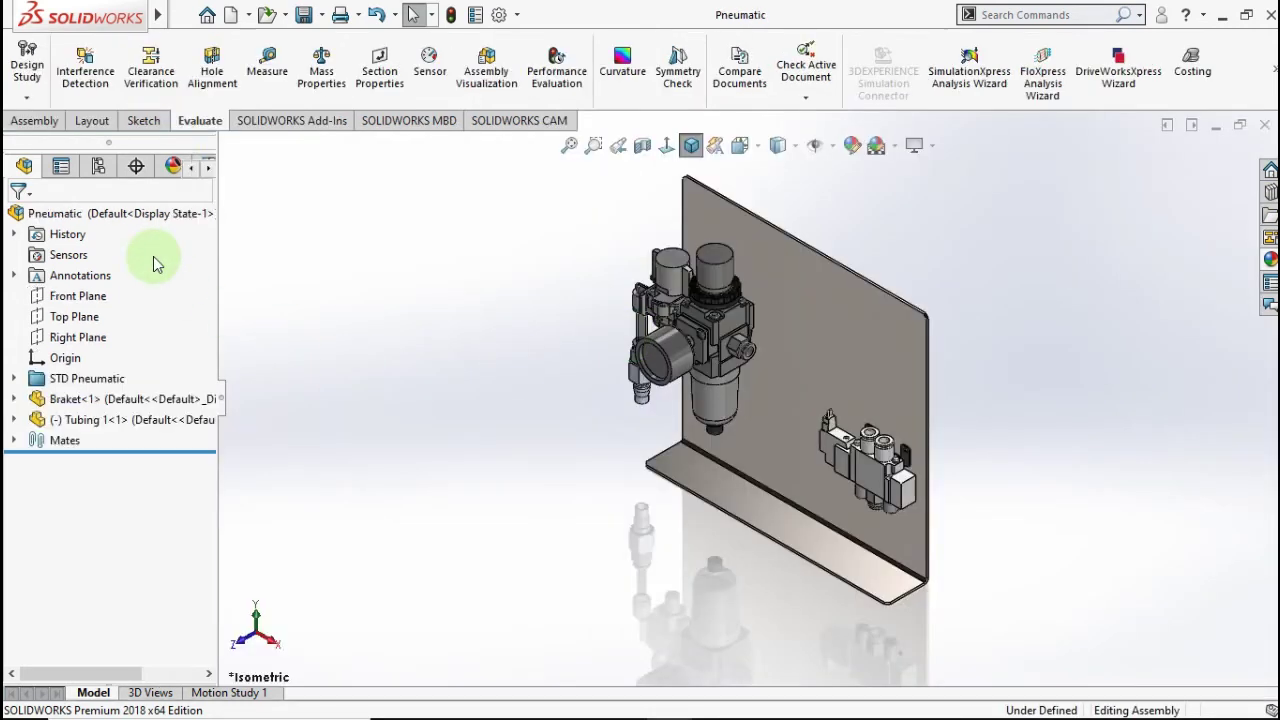
click(297, 199)
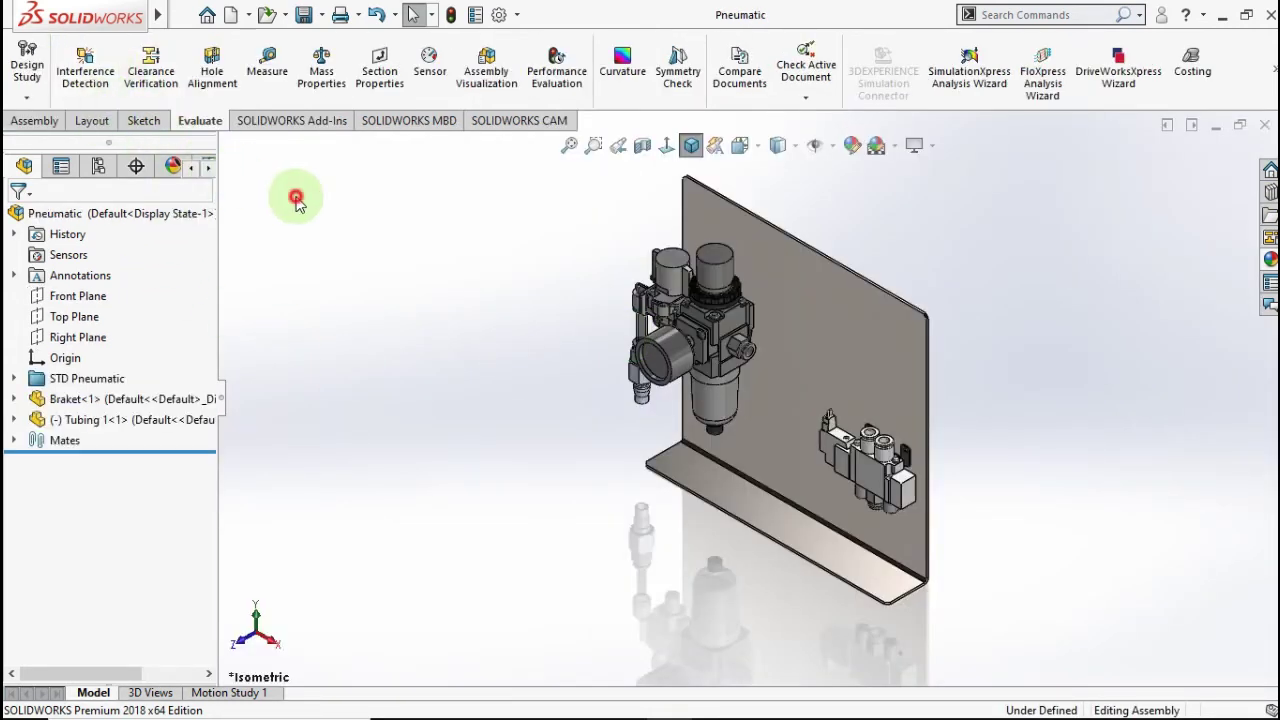
- Insert the Tubing 2 part from the project folder into the Pneumatic assembly
click(34, 120)
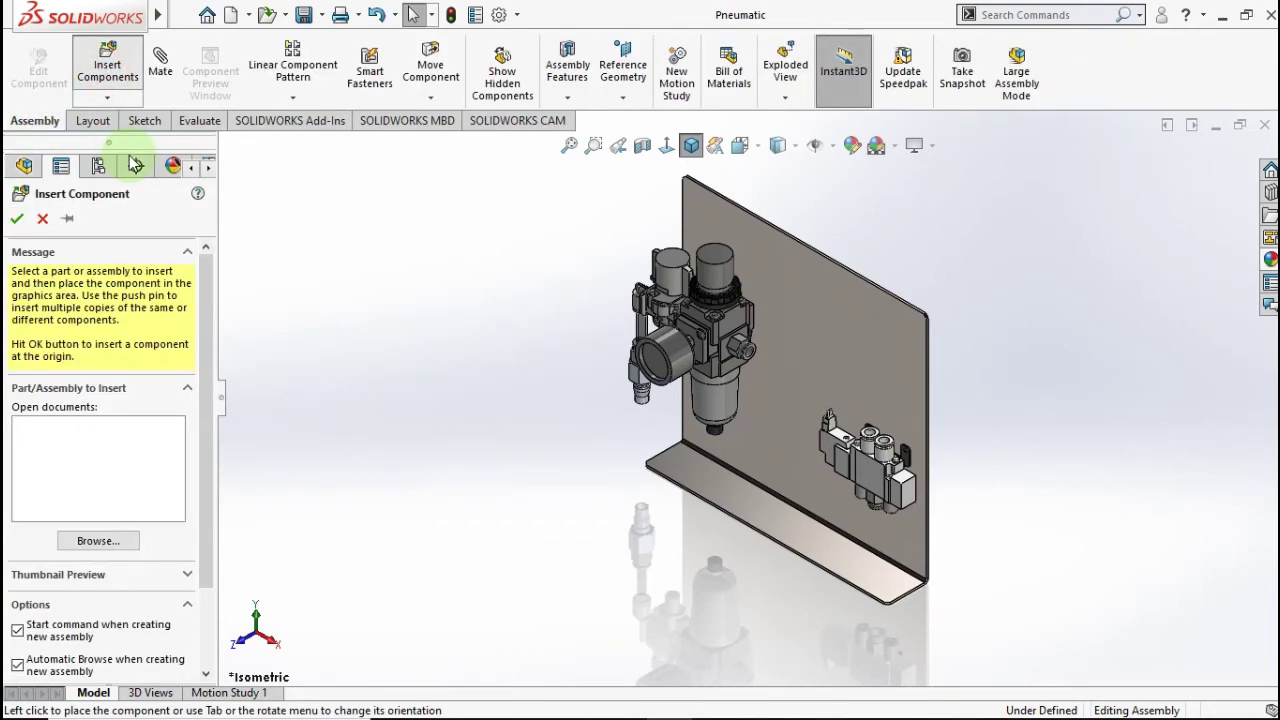
click(560, 291)
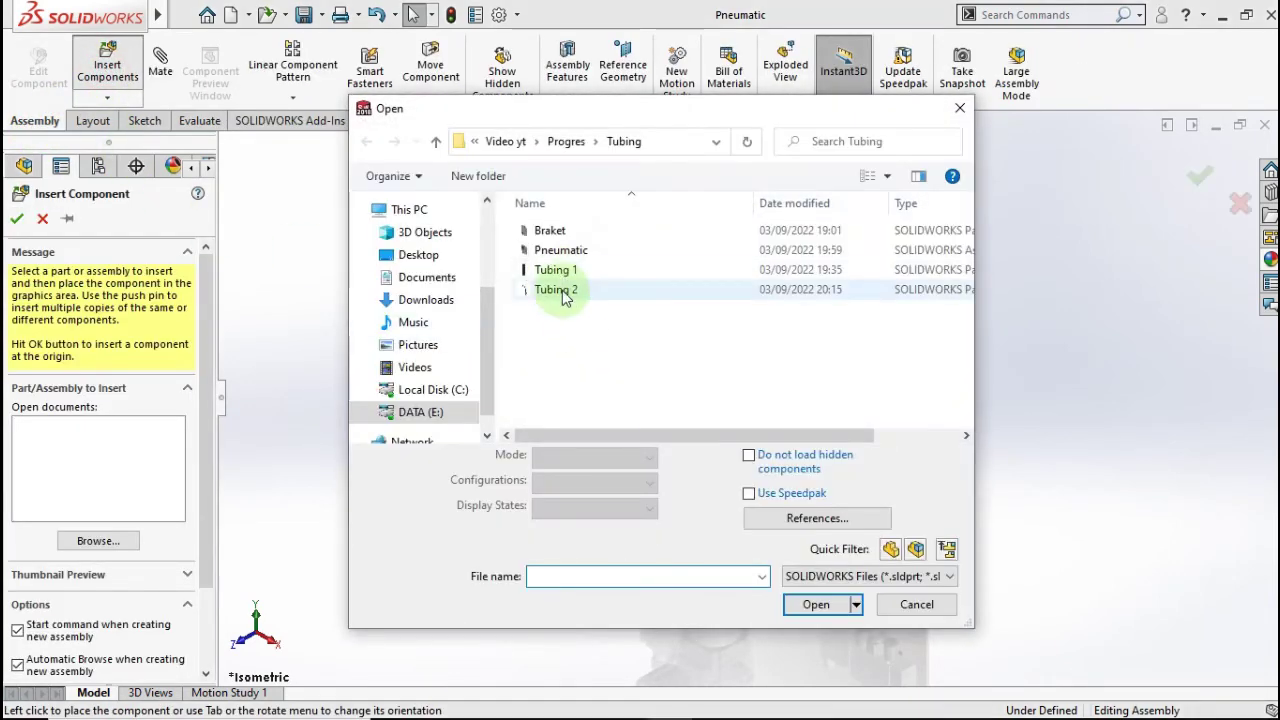
click(818, 574)
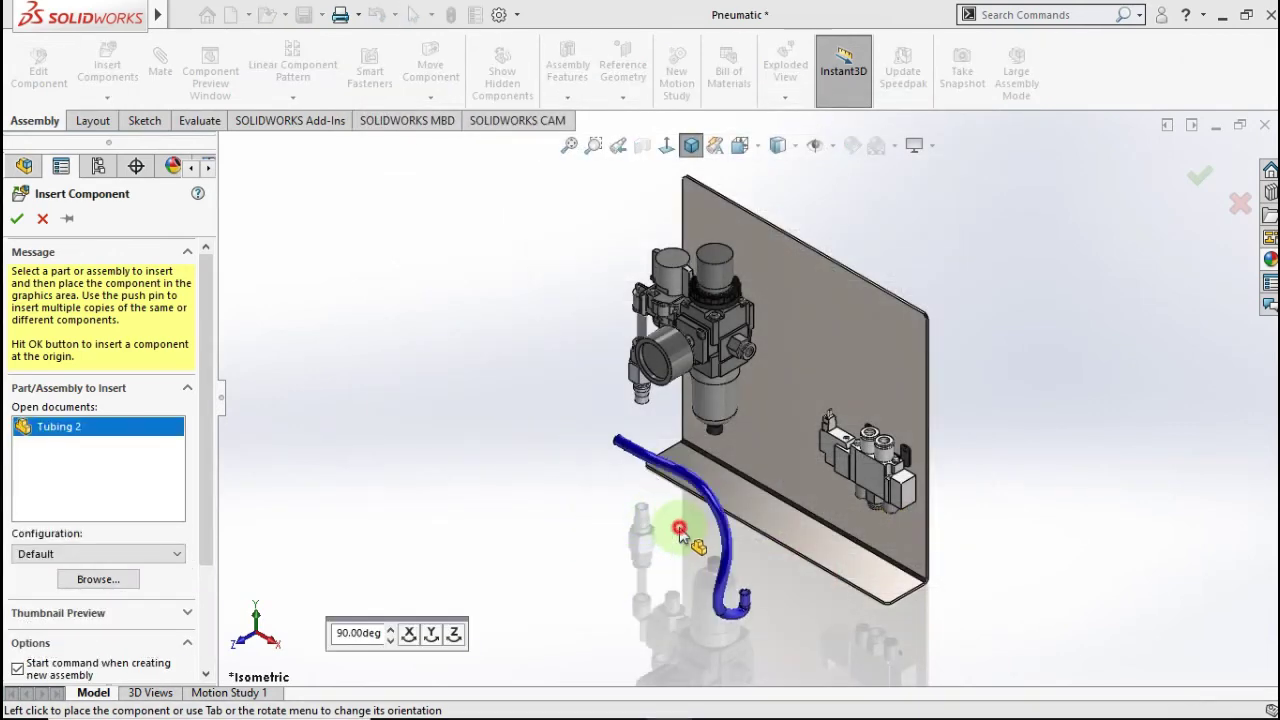
- Place Tubing 2 and mate its end concentric with the regulator's outlet fitting
click(673, 508)
scroll(659, 438, down, 3)
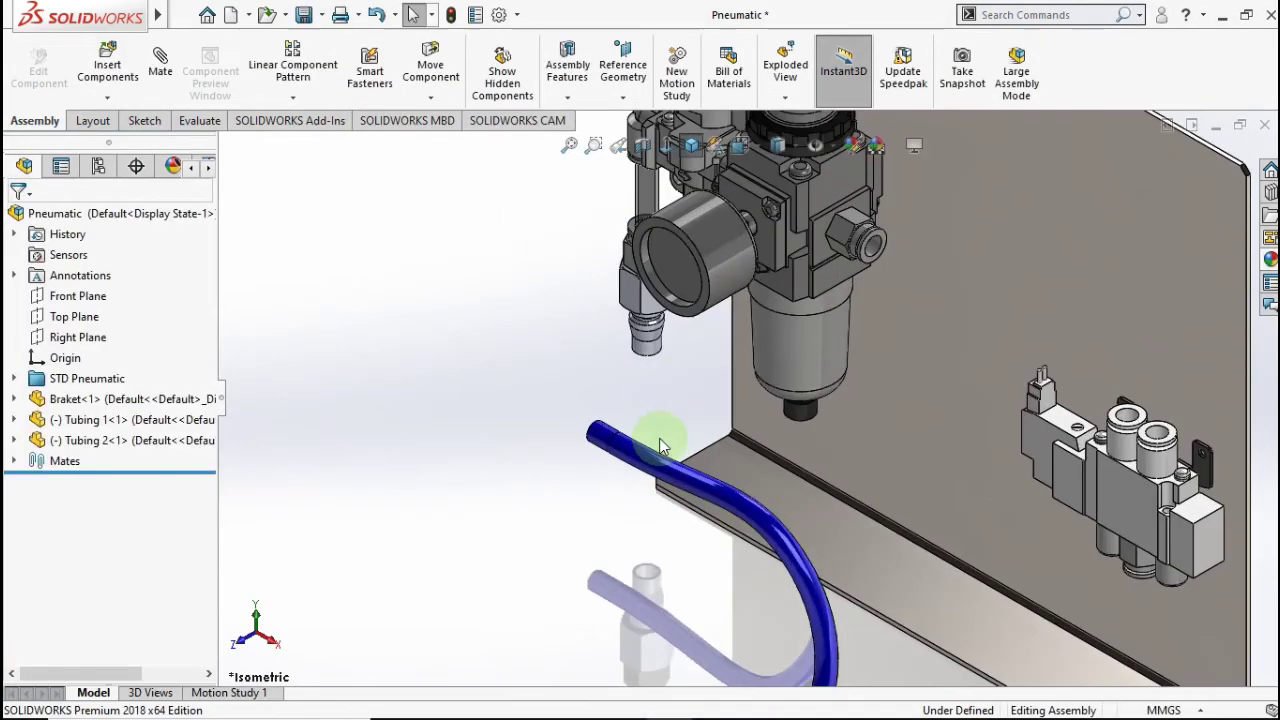
scroll(634, 440, down, 2)
click(603, 440)
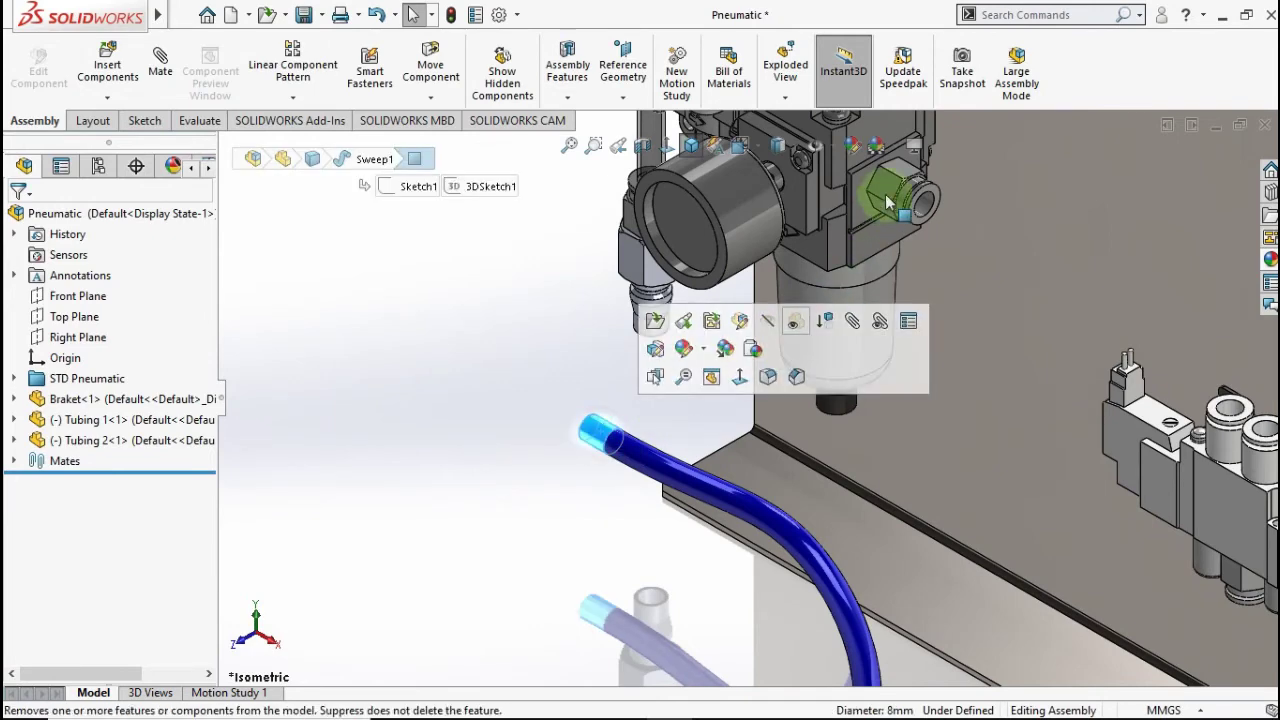
scroll(905, 205, down, 3)
click(916, 256)
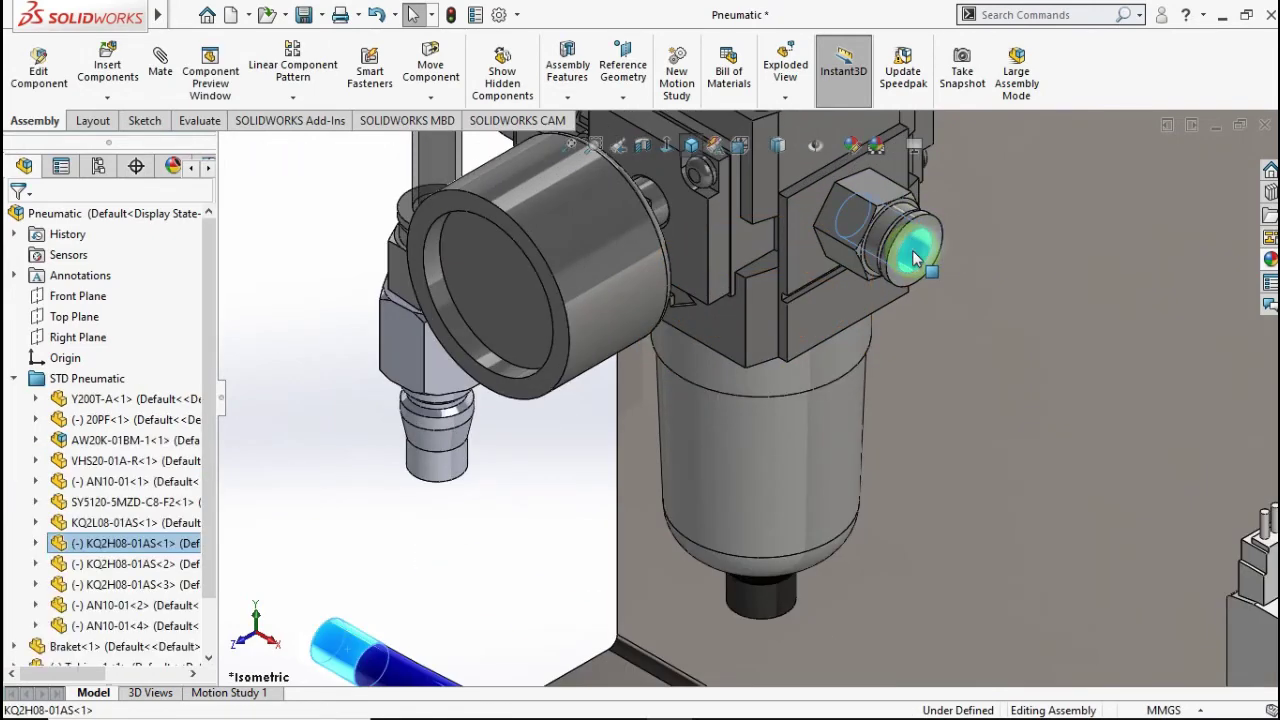
ctrl+click(947, 275)
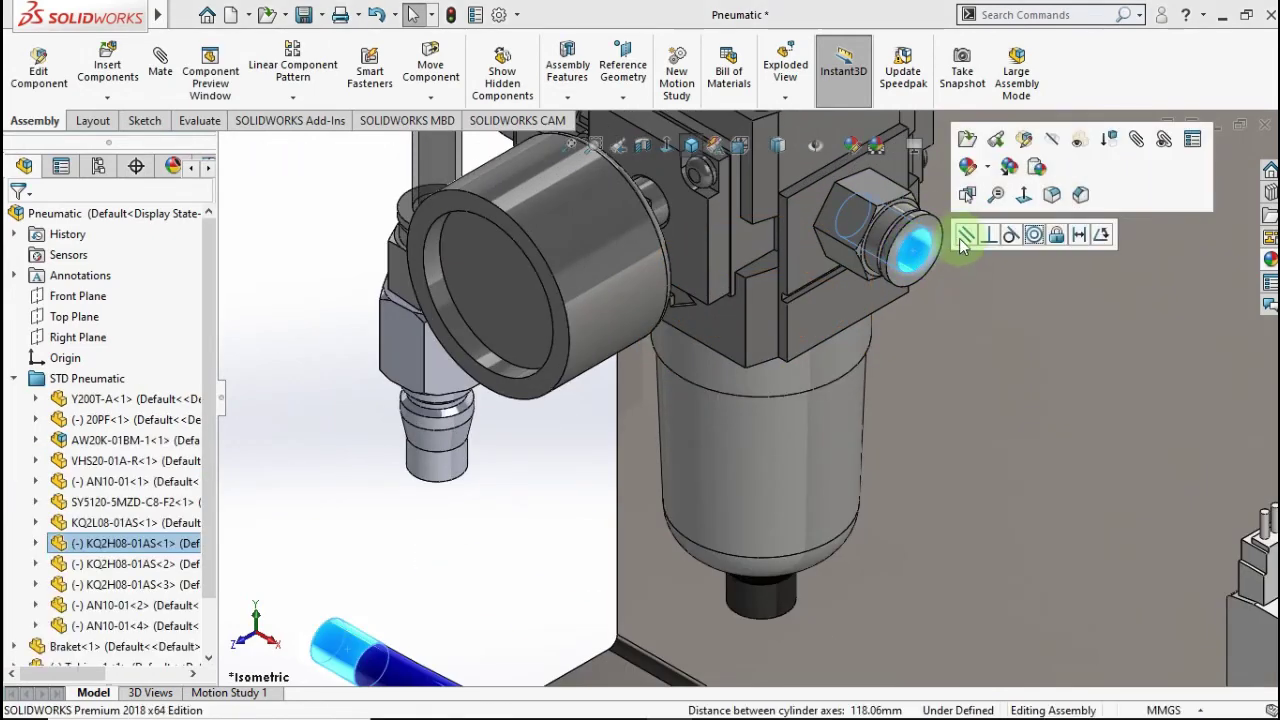
click(1035, 236)
click(952, 385)
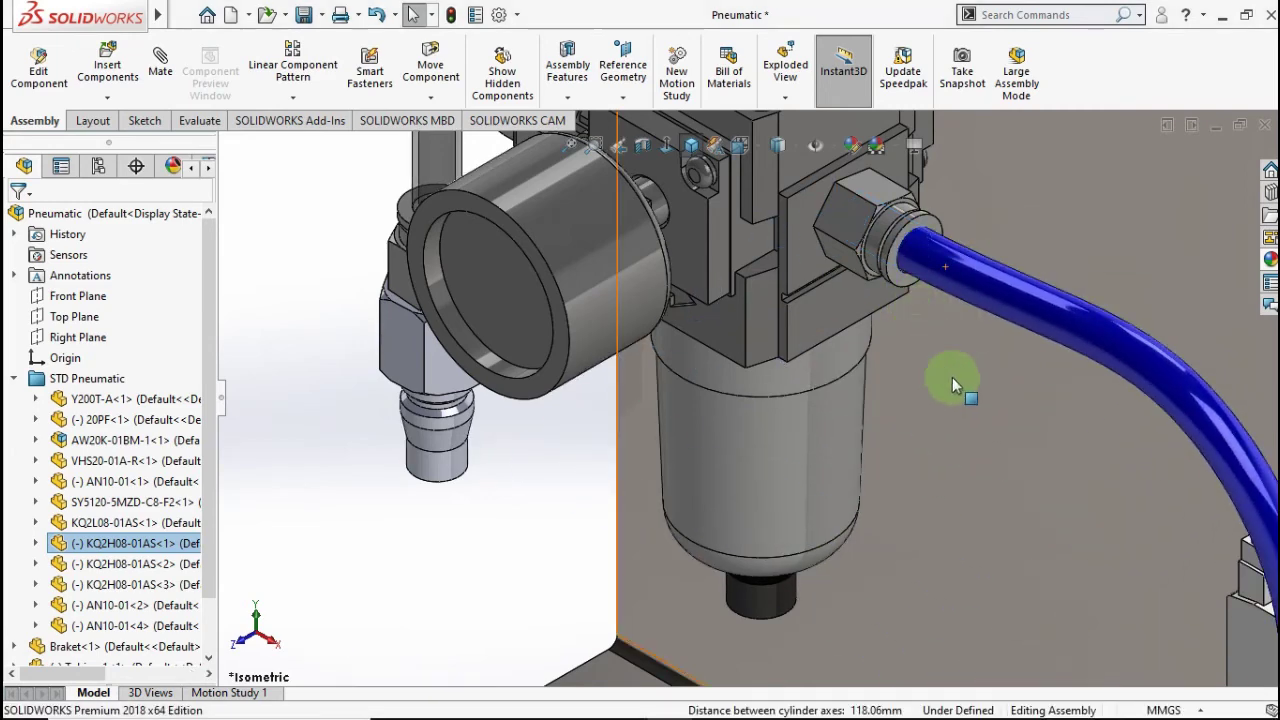
- Drag the tube's free end down and away from the valve block
scroll(954, 390, up, 2)
scroll(955, 400, up, 3)
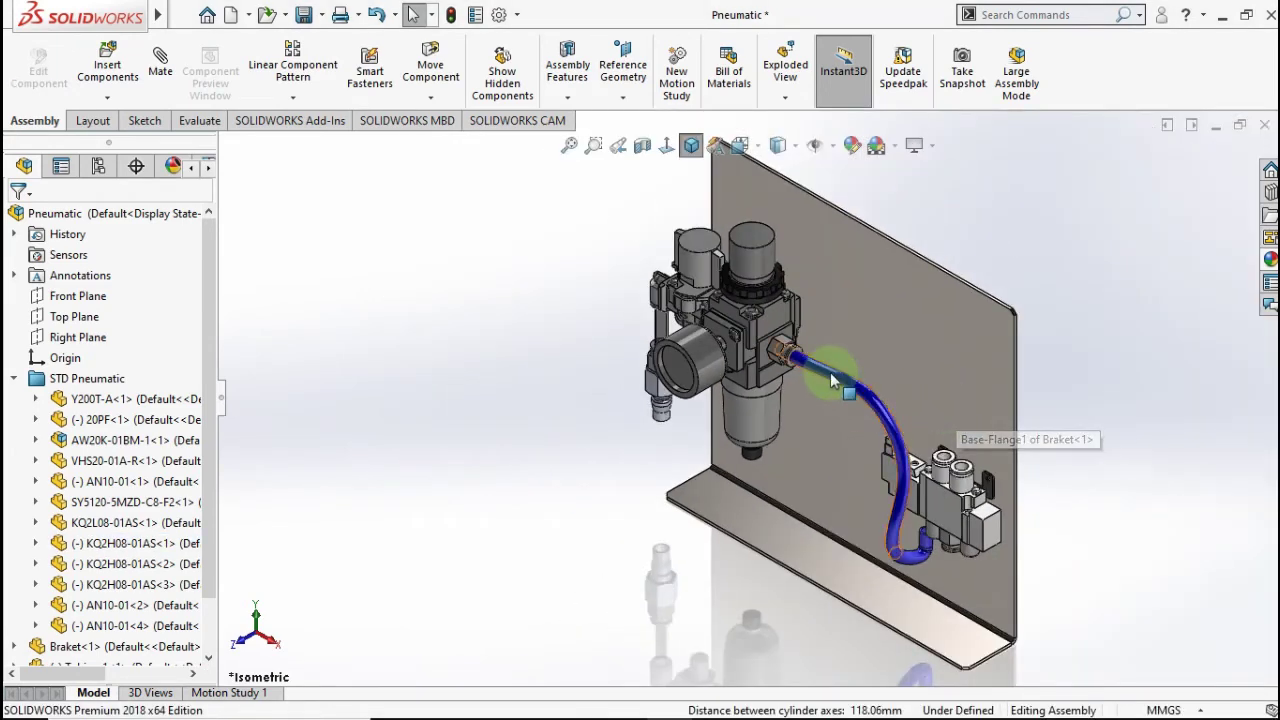
drag(845, 386, 884, 405)
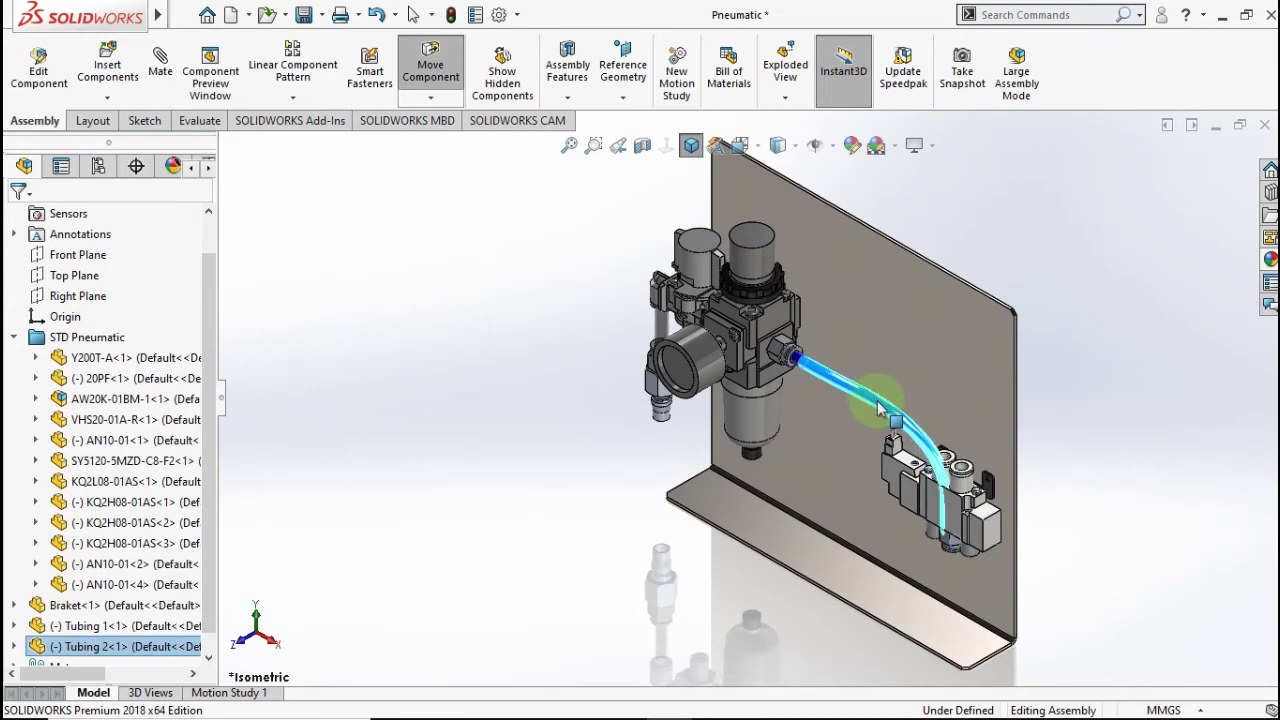
scroll(959, 530, down, 3)
scroll(848, 443, down, 3)
drag(788, 312, 752, 590)
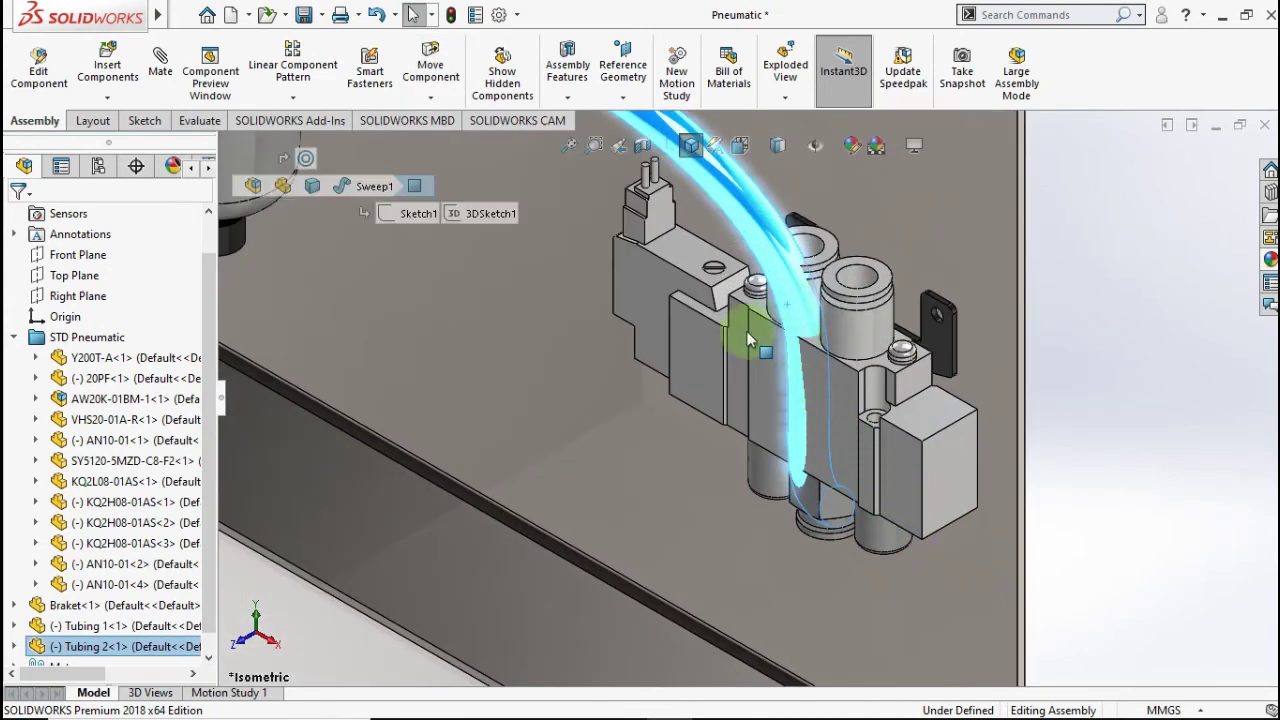
key(Escape)
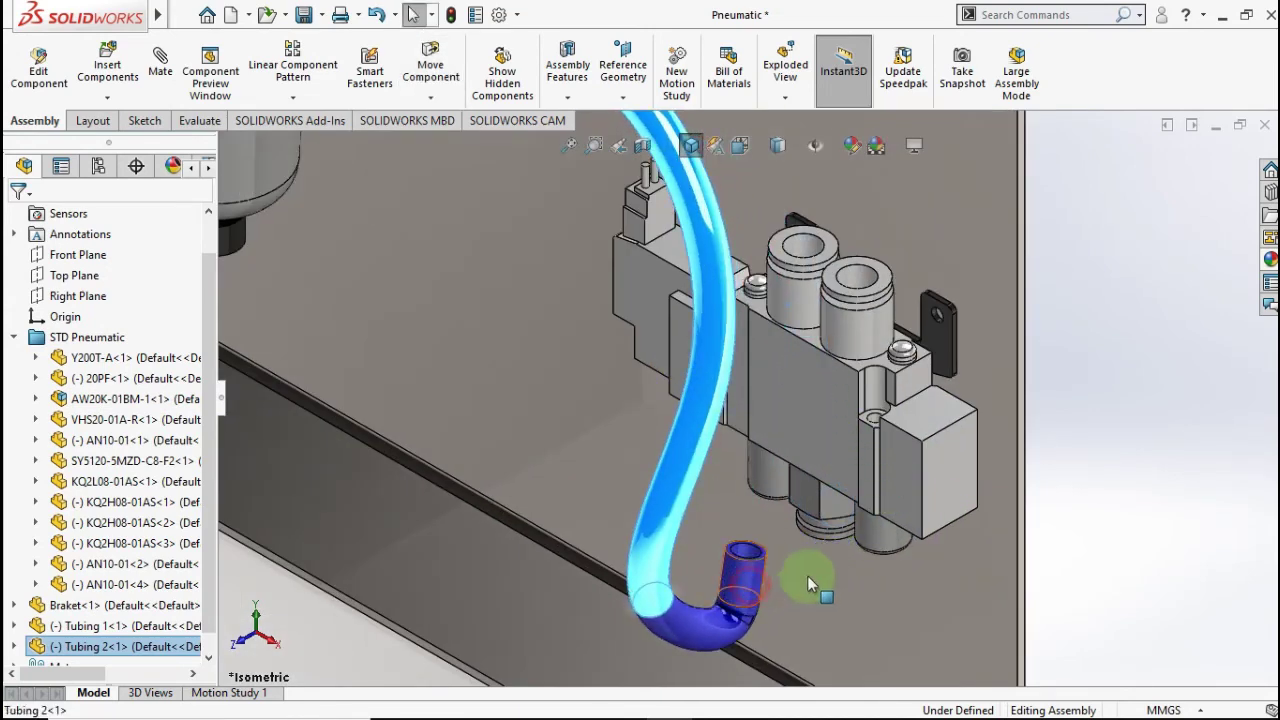
click(765, 578)
mouse_move(828, 505)
middle_down()
mouse_move(827, 548)
mouse_move(803, 422)
middle_up()
scroll(829, 577, down, 2)
scroll(827, 568, down, 3)
click(803, 417)
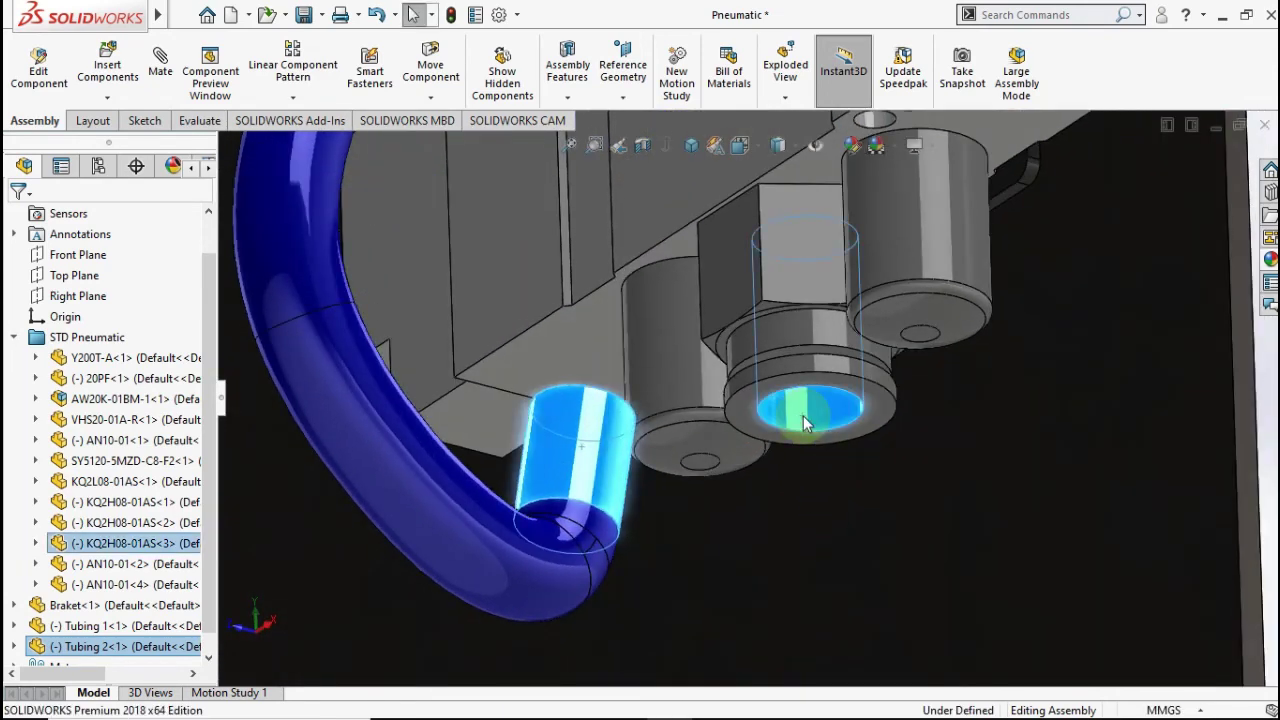
click(803, 416)
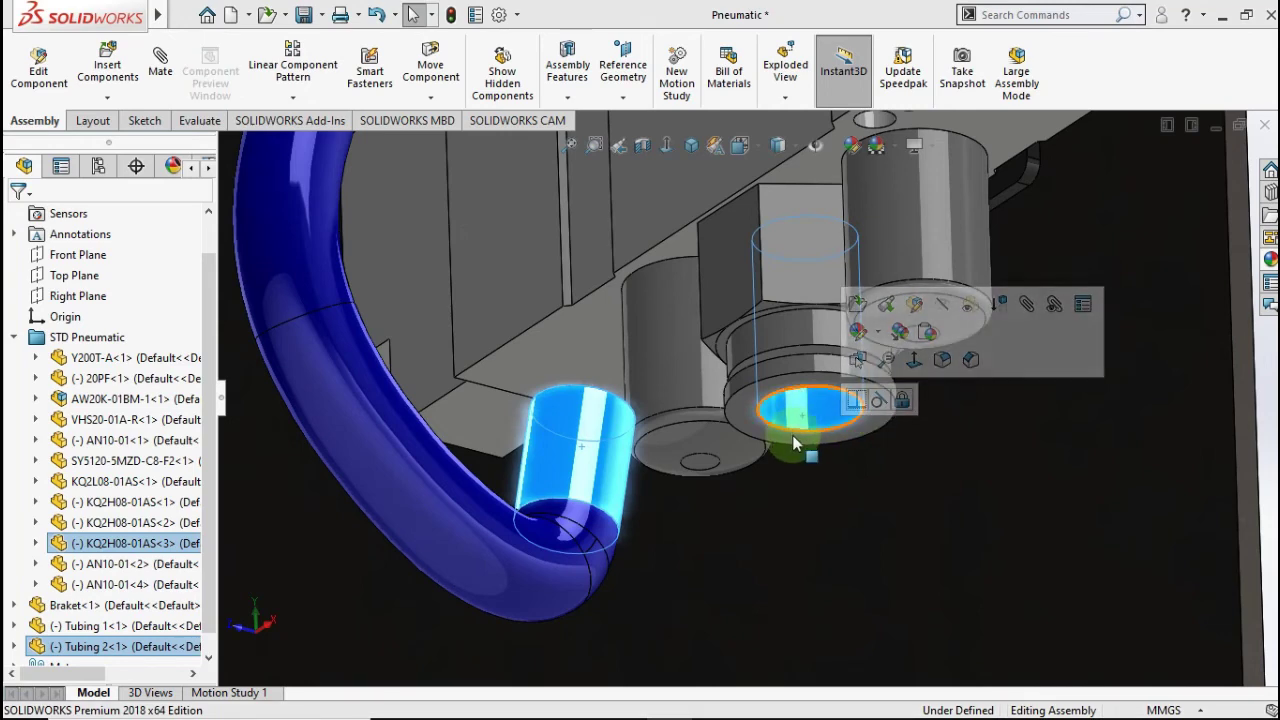
scroll(811, 439, up, 4)
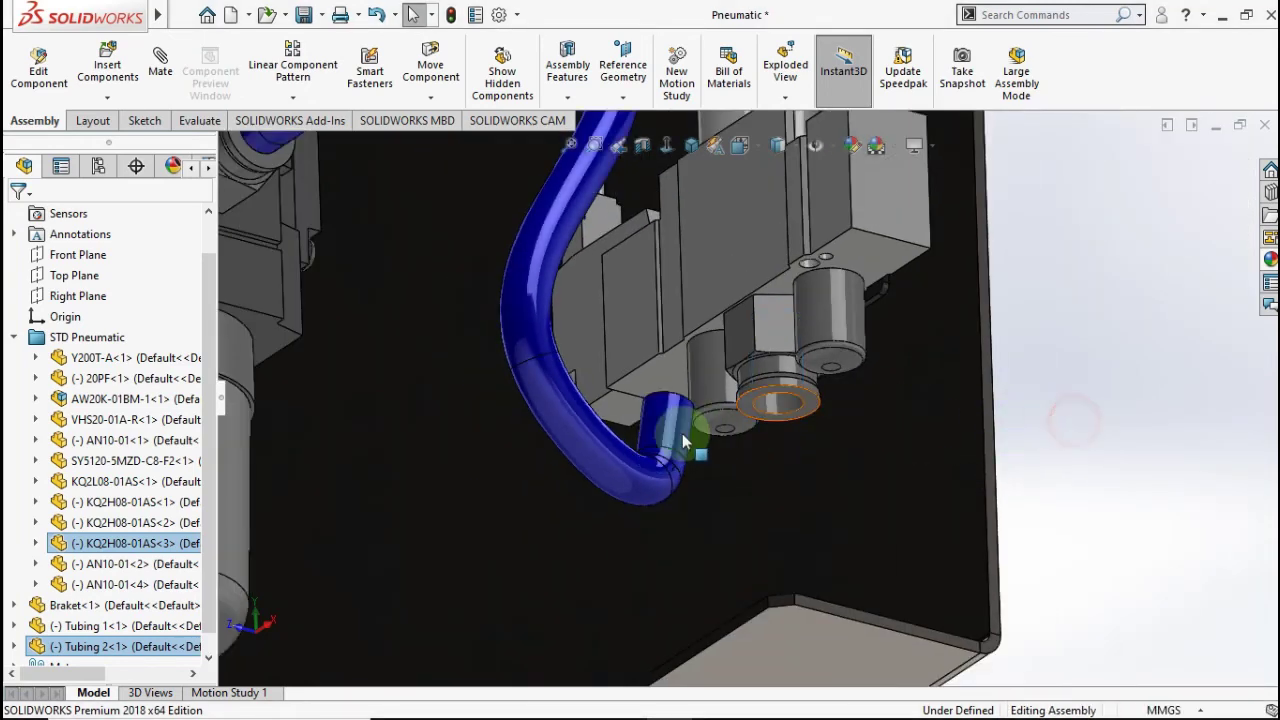
scroll(700, 410, down, 5)
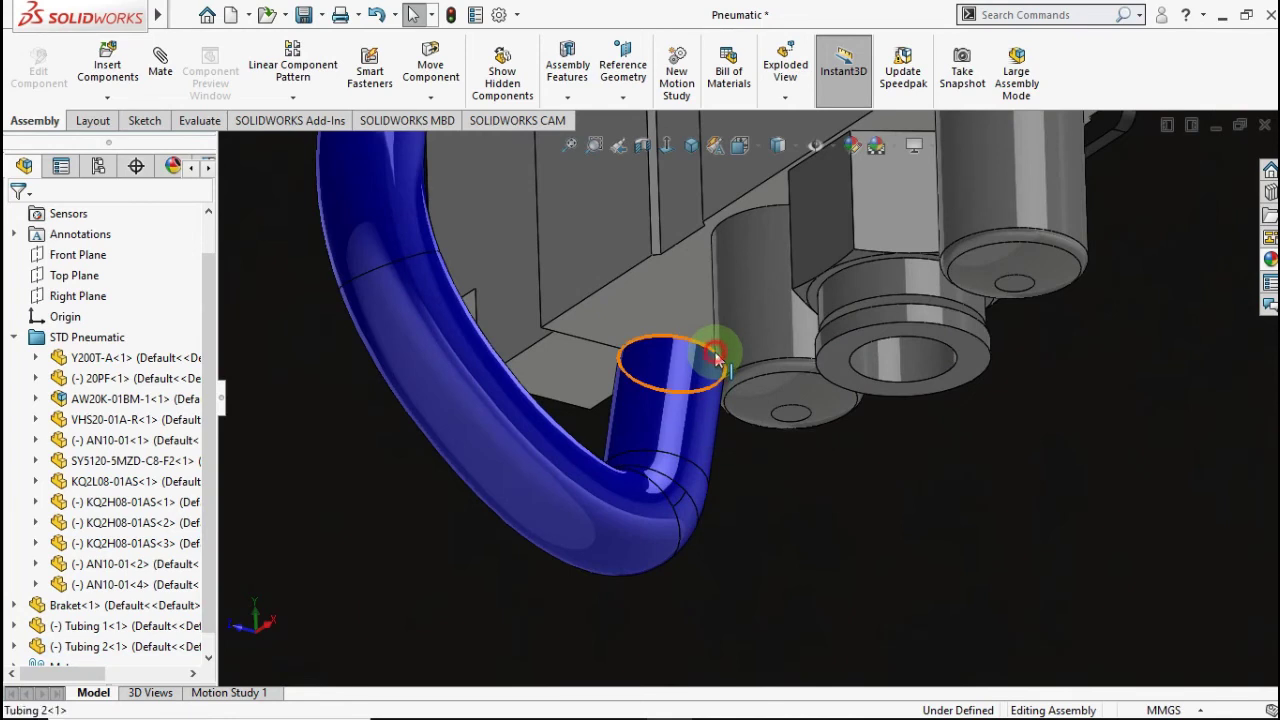
click(715, 352)
ctrl+click(919, 380)
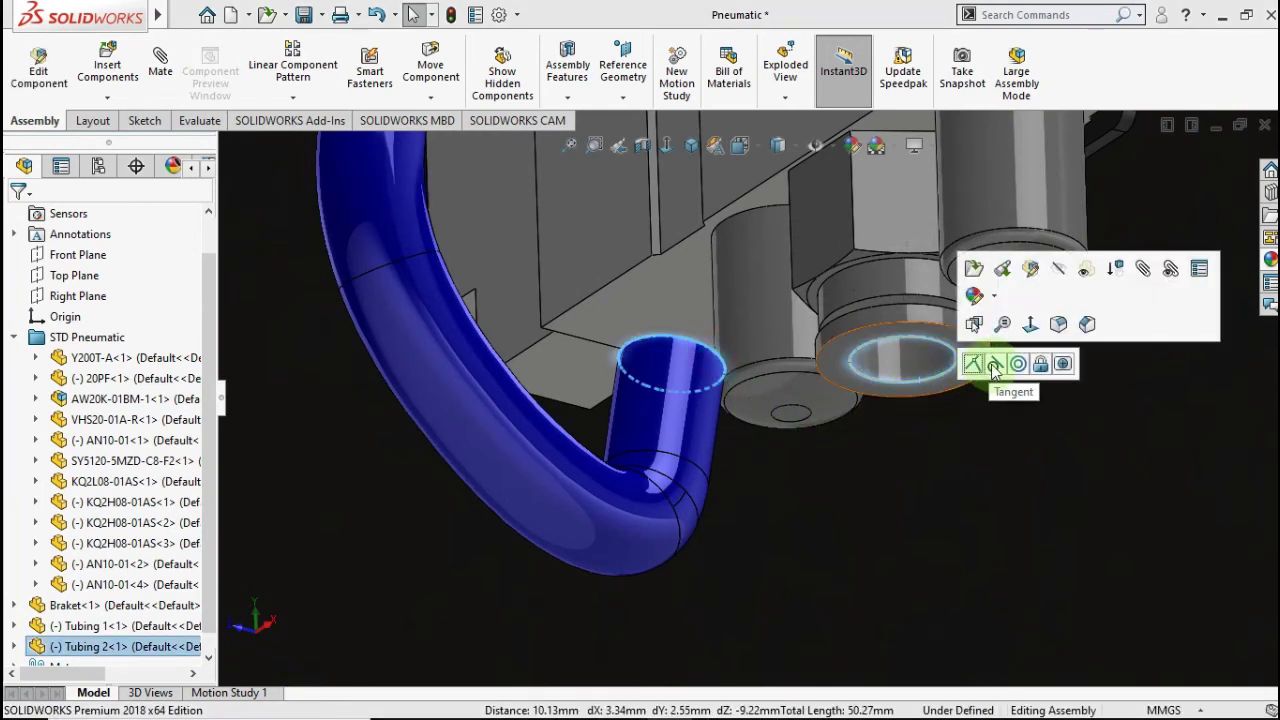
click(994, 368)
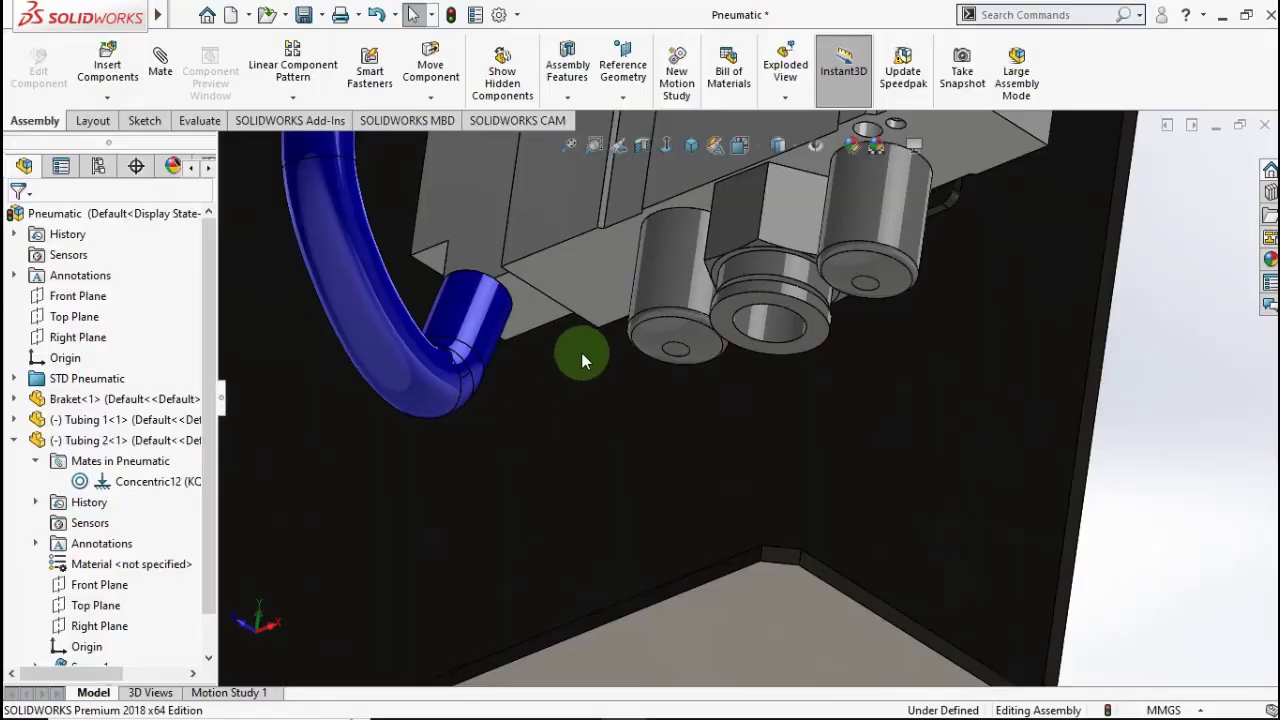
- Mate the tube end's circular edge concentric with the valve fitting's port edge
ctrl+middle_drag(584, 352, 672, 462)
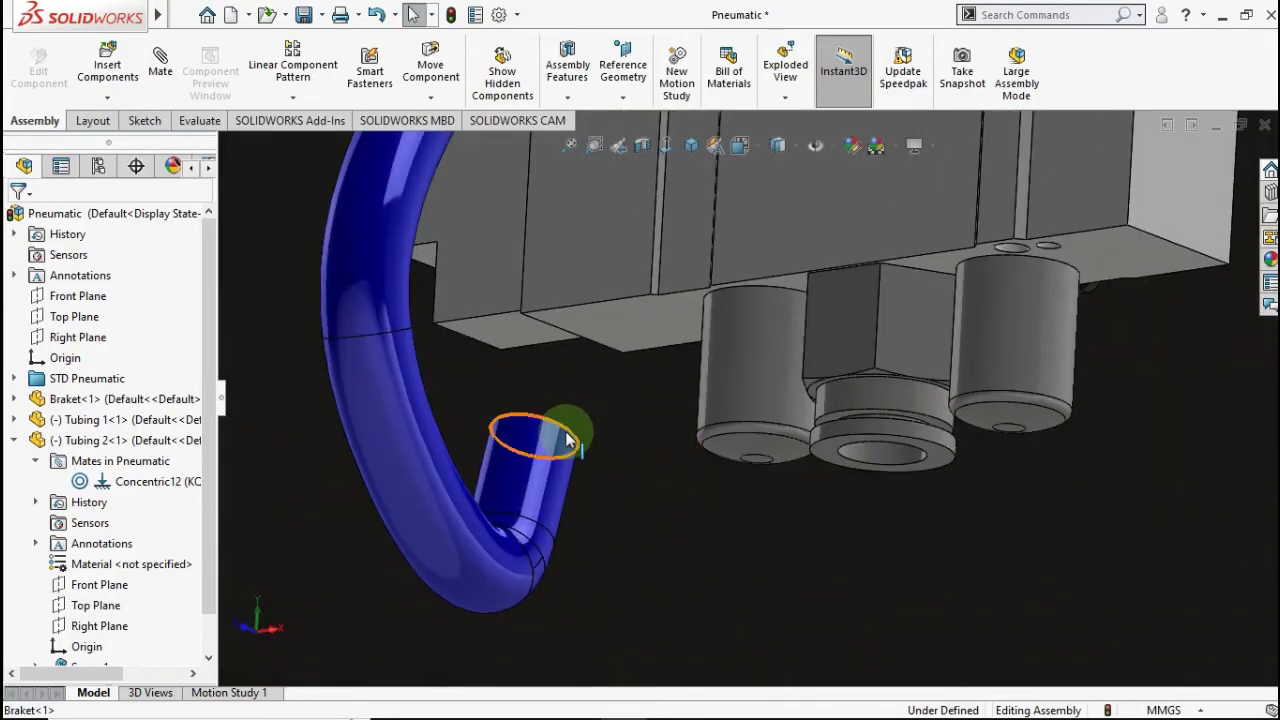
click(567, 437)
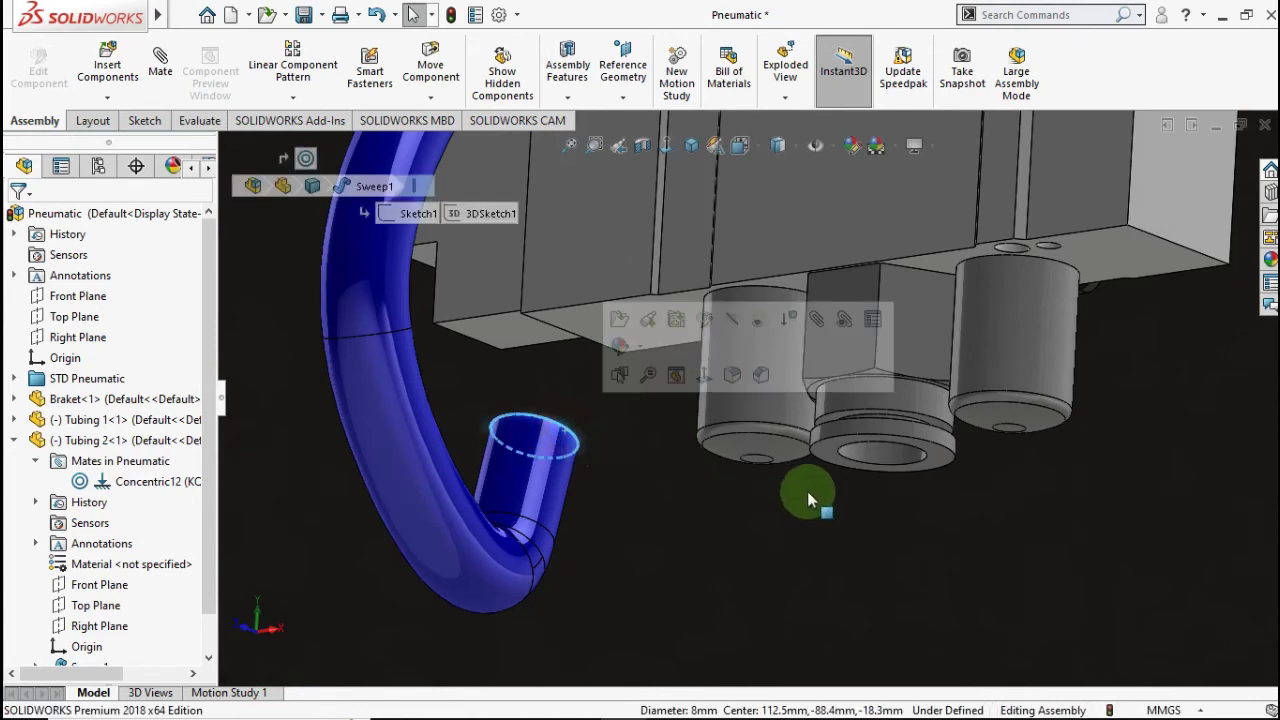
ctrl+click(869, 467)
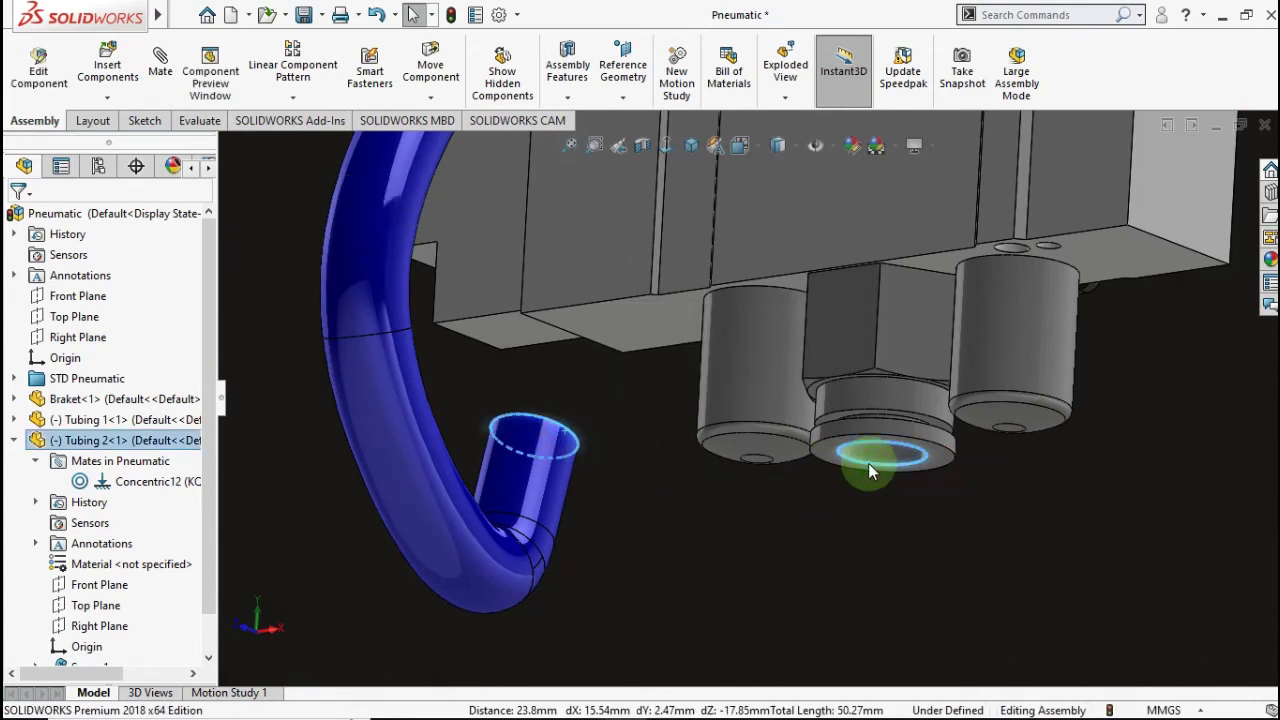
click(966, 449)
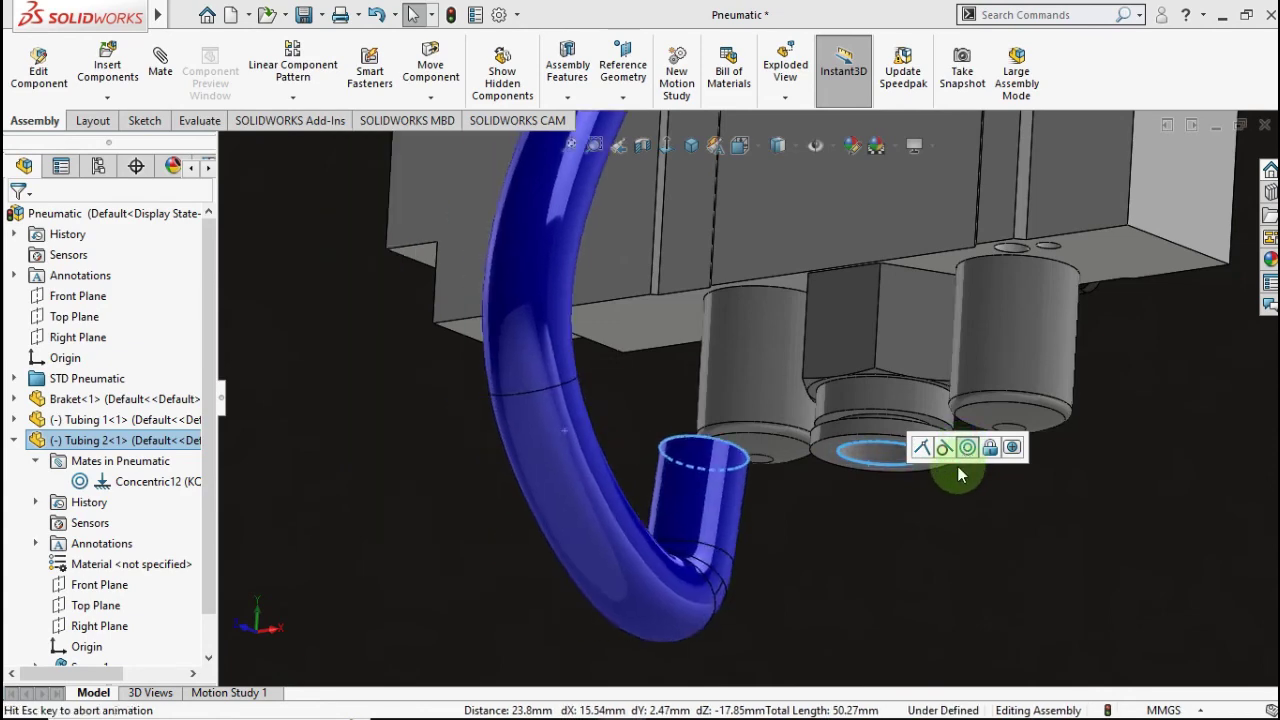
key(Return)
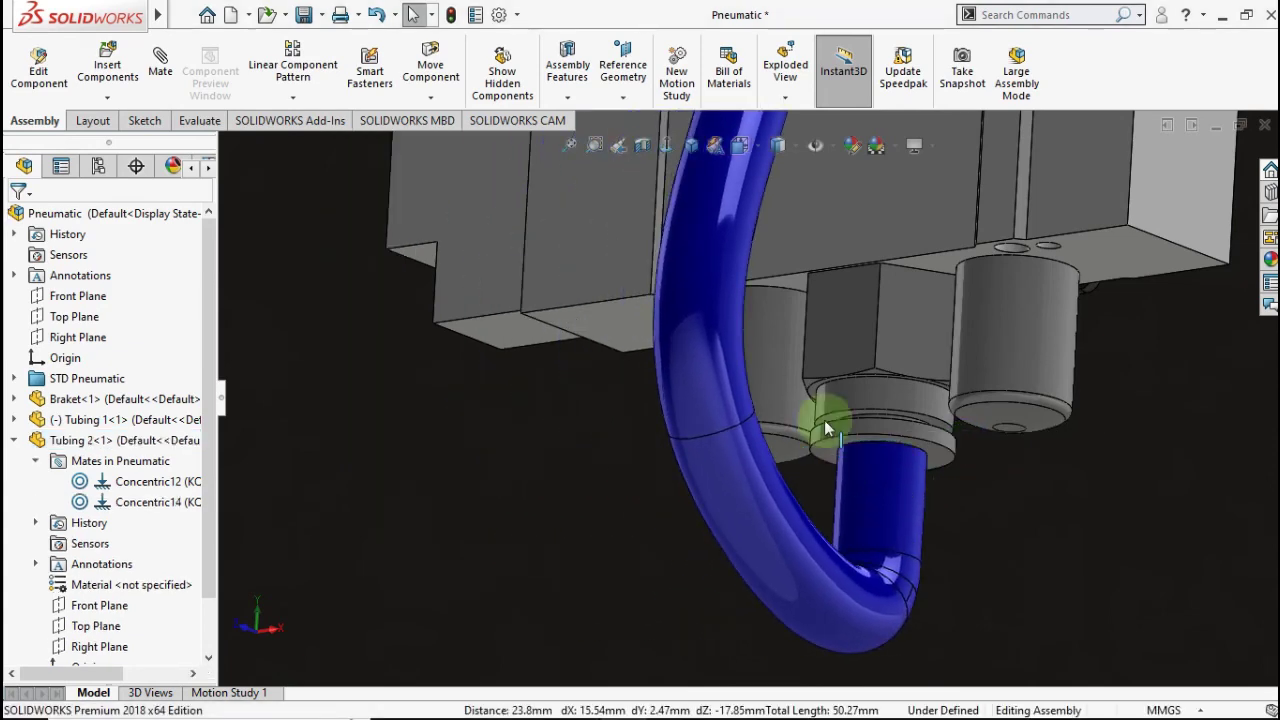
middle_drag(824, 420, 827, 508)
scroll(761, 407, up, 5)
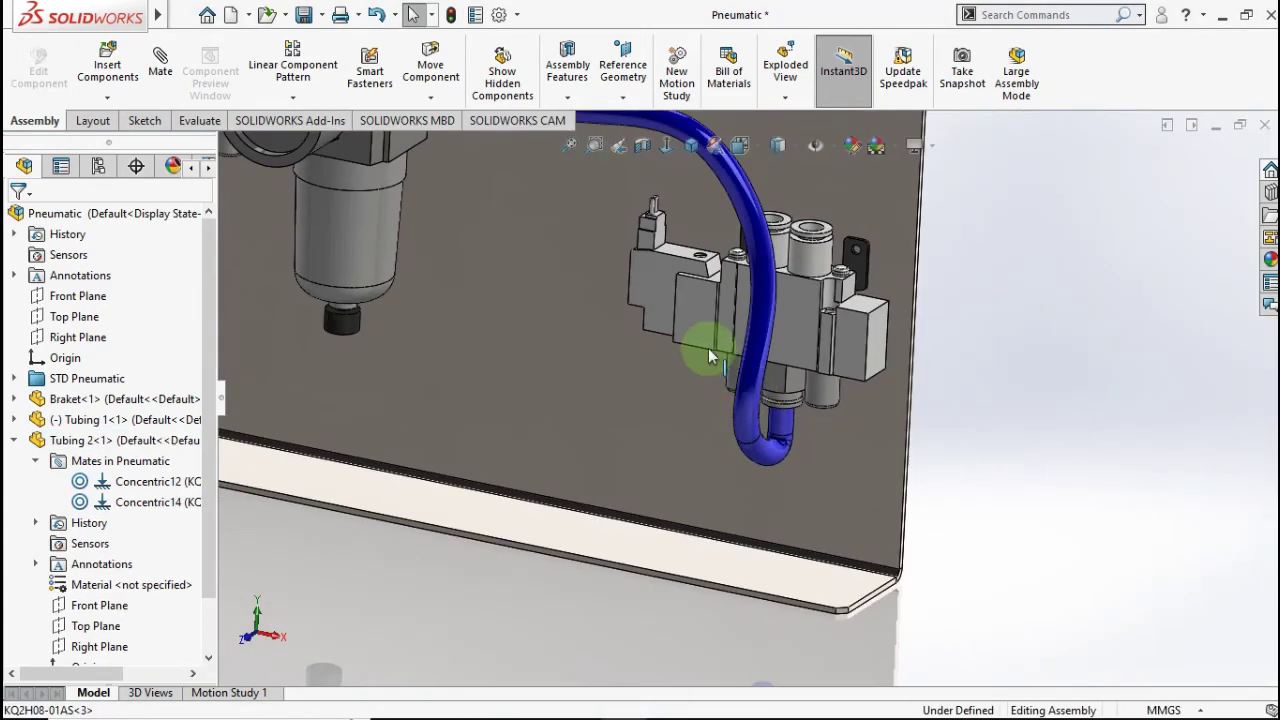
middle_drag(708, 348, 697, 303)
- Drag the blue tube to confirm its mates hold it, cancelling the stray mate
scroll(697, 303, down, 3)
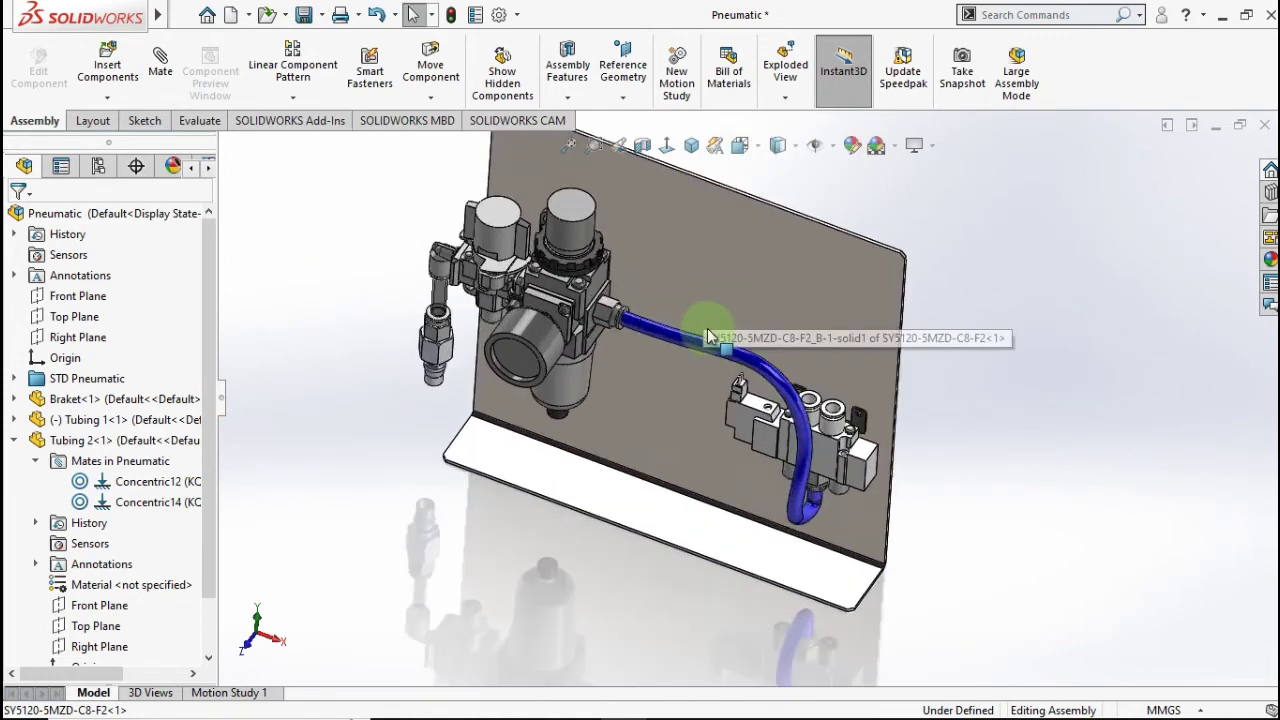
click(675, 340)
drag(636, 396, 1015, 358)
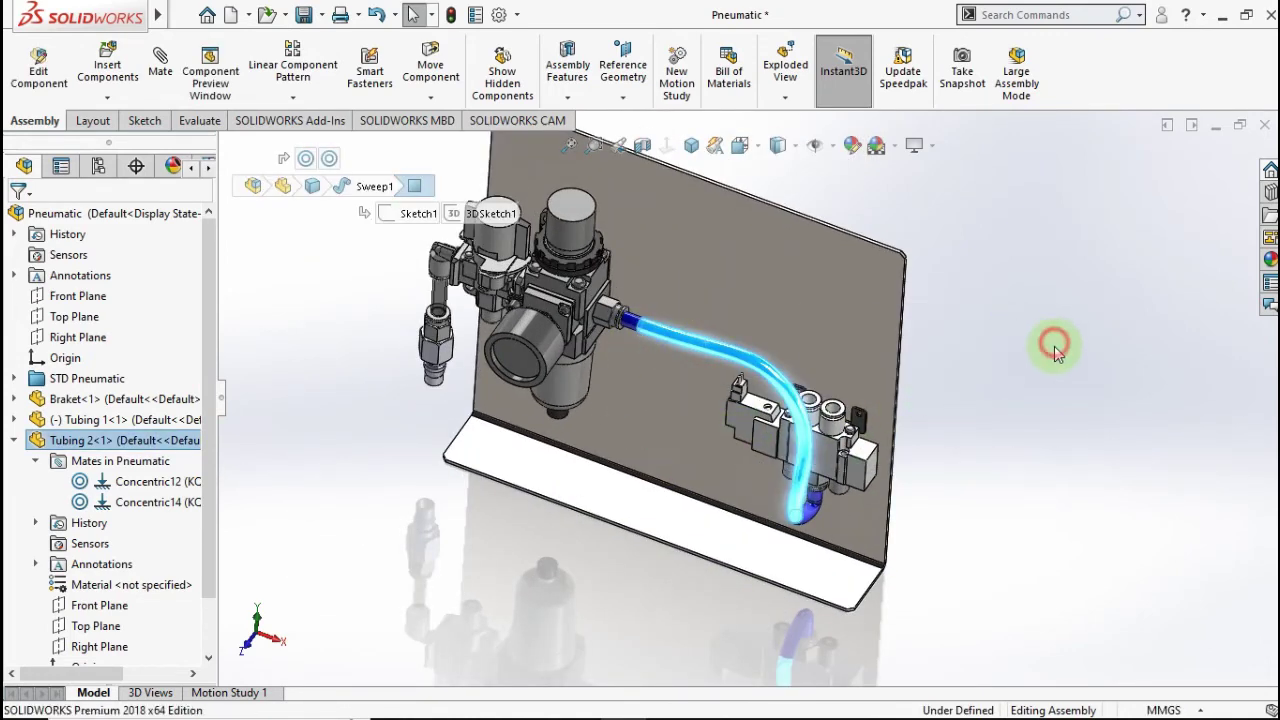
right_drag(1052, 356, 1050, 423)
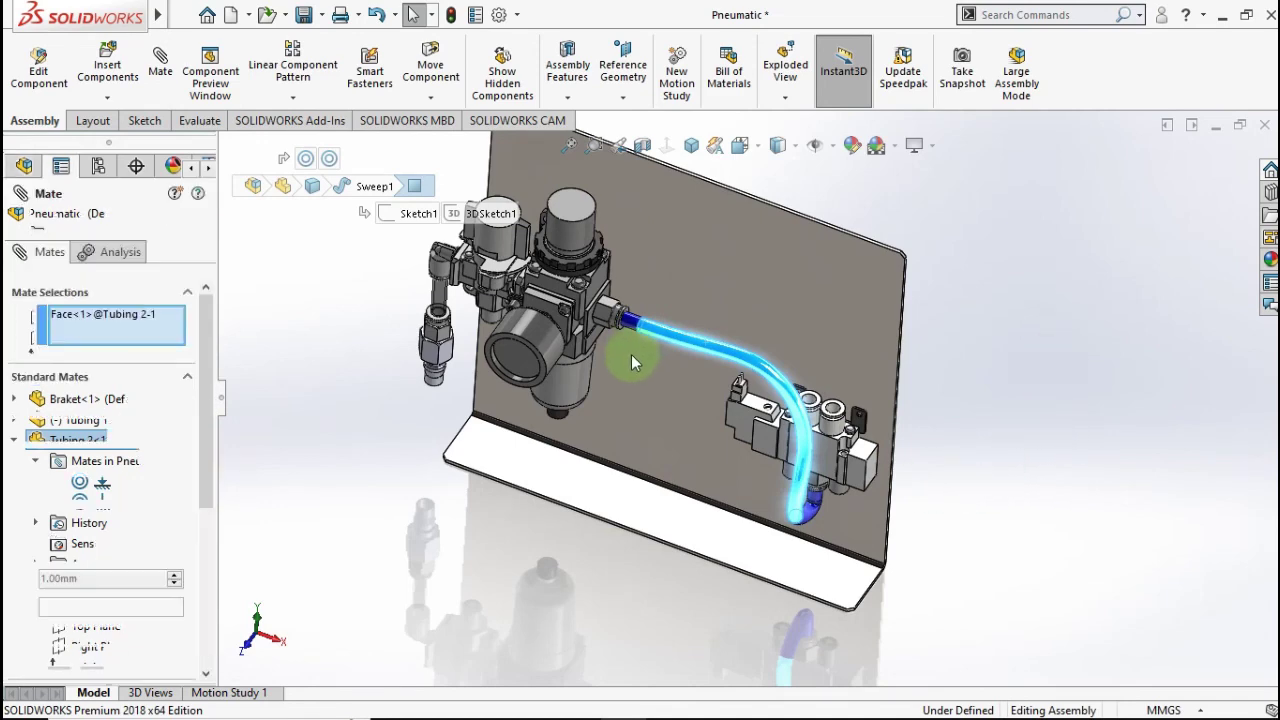
click(42, 218)
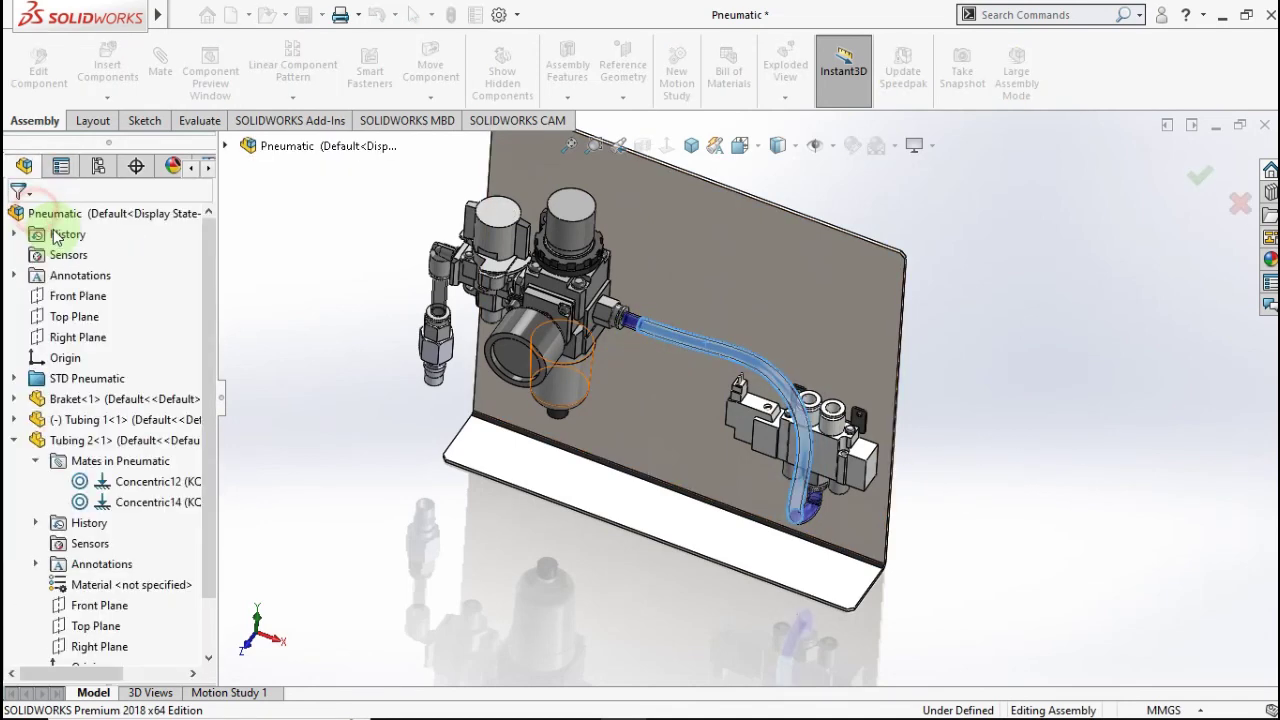
click(877, 354)
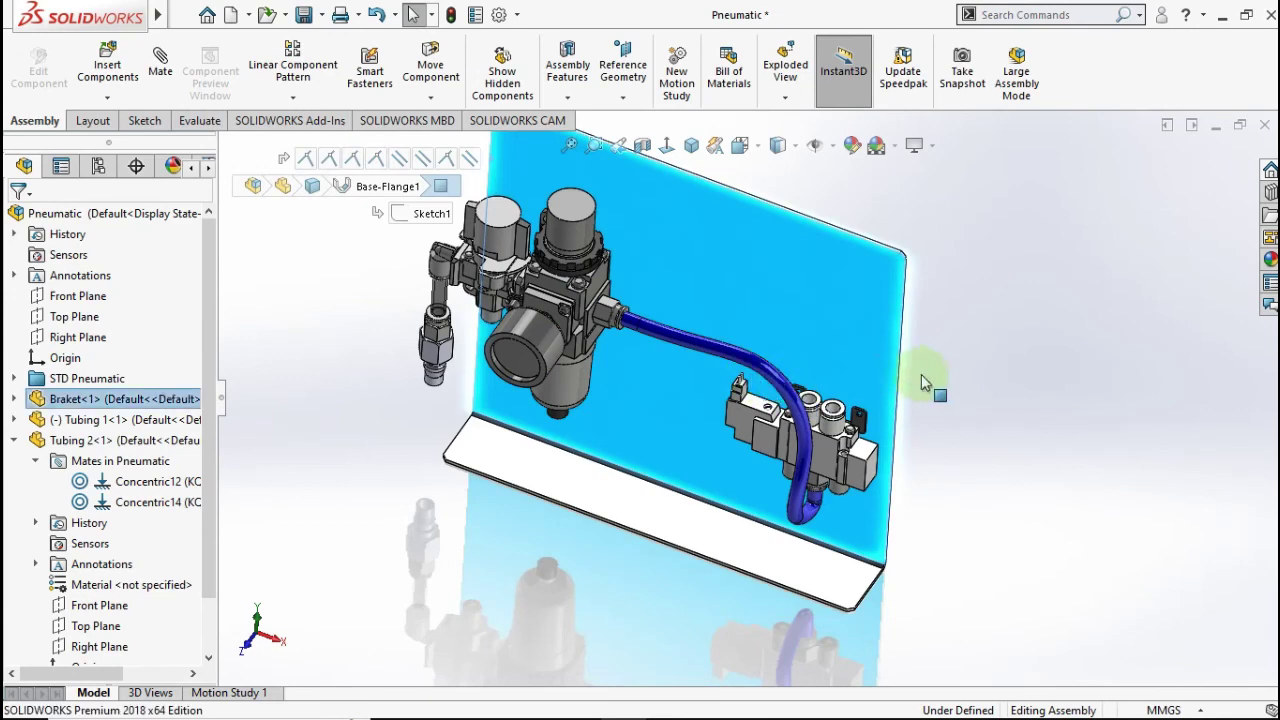
click(922, 375)
click(728, 362)
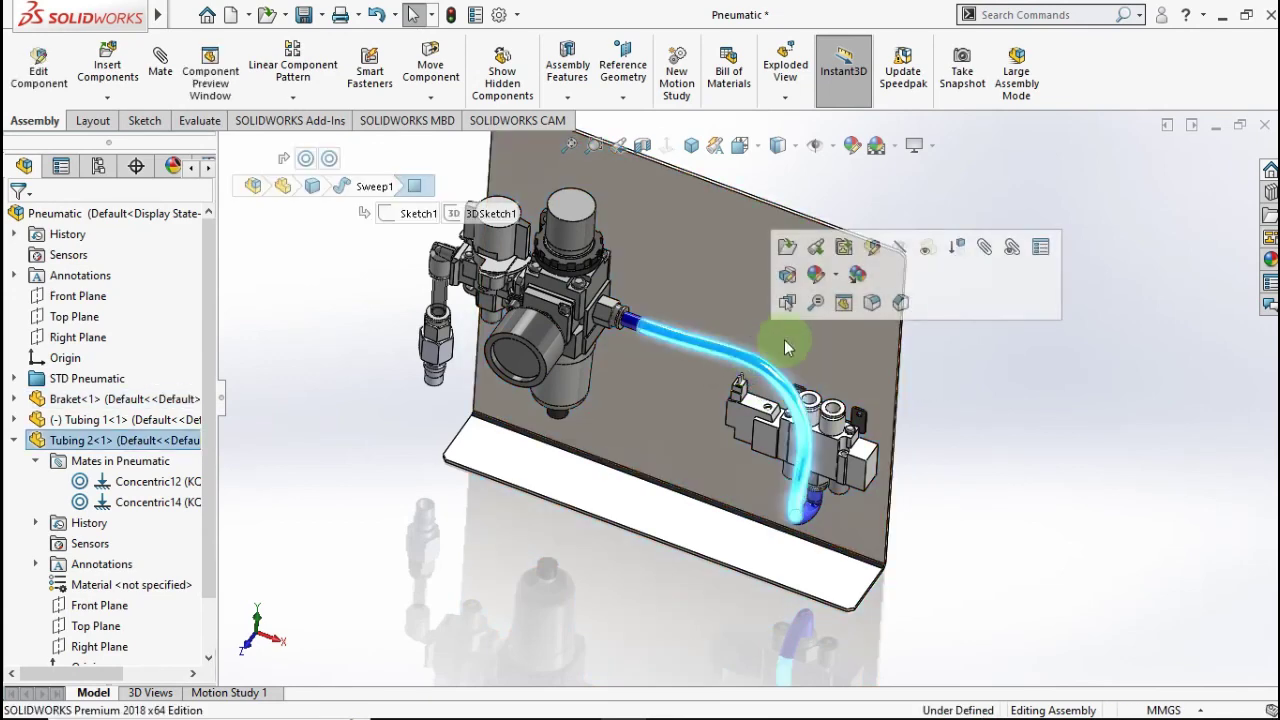
click(966, 337)
- Make the blue tube transparent and return the assembly to the isometric view
scroll(743, 347, down, 2)
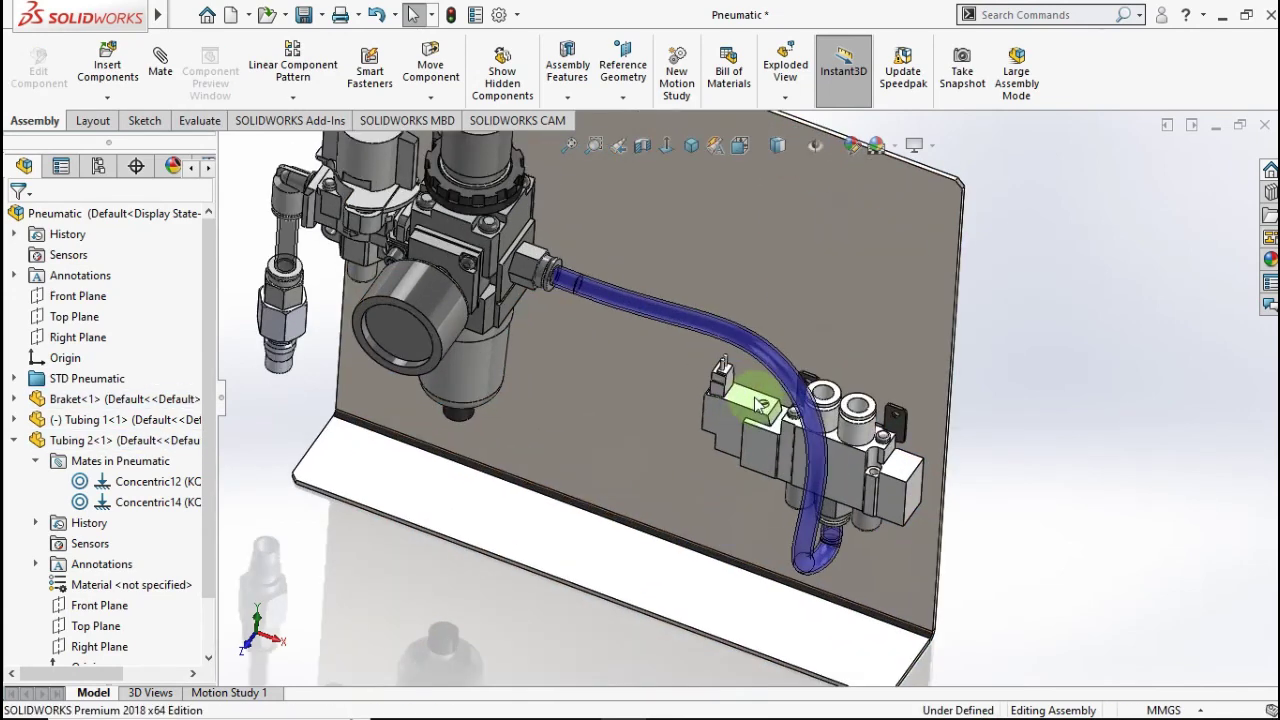
scroll(743, 347, down, 2)
middle_drag(743, 347, 814, 277)
scroll(834, 314, down, 3)
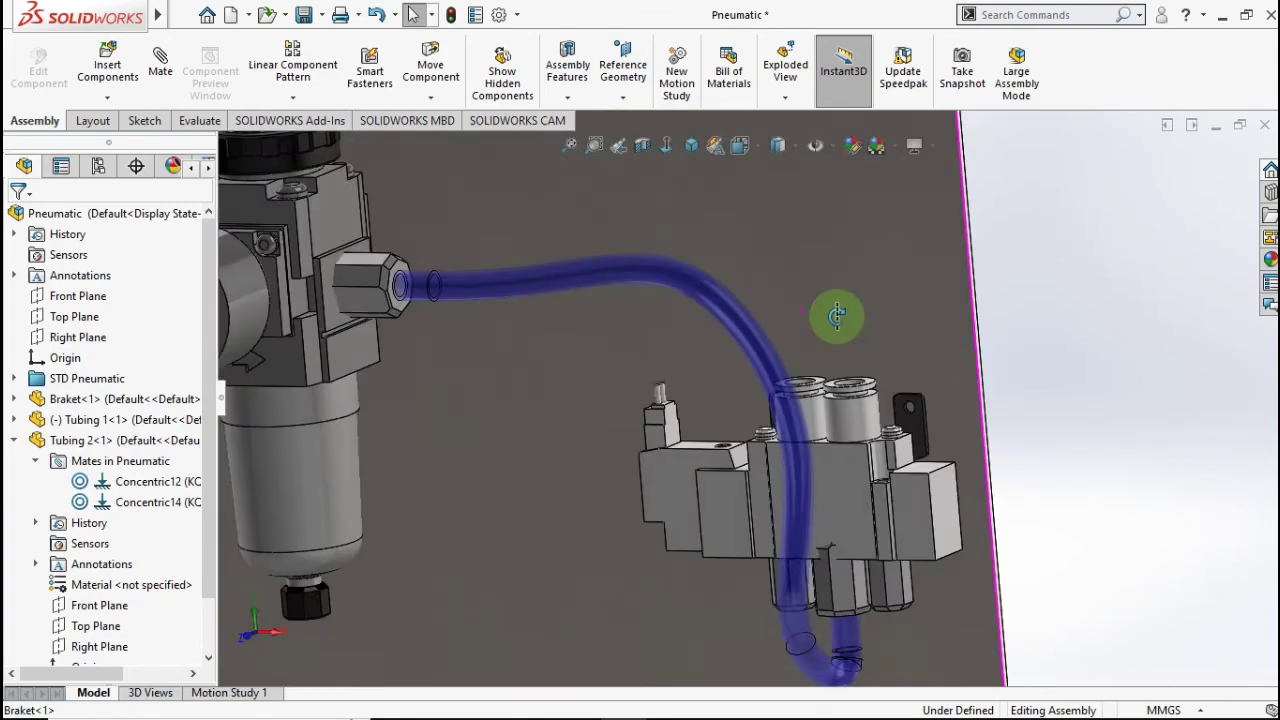
mouse_move(881, 351)
middle_down()
mouse_move(934, 337)
mouse_move(929, 360)
mouse_move(751, 345)
middle_up()
scroll(742, 348, up, 5)
mouse_move(647, 357)
middle_down()
mouse_move(628, 370)
mouse_move(571, 314)
middle_up()
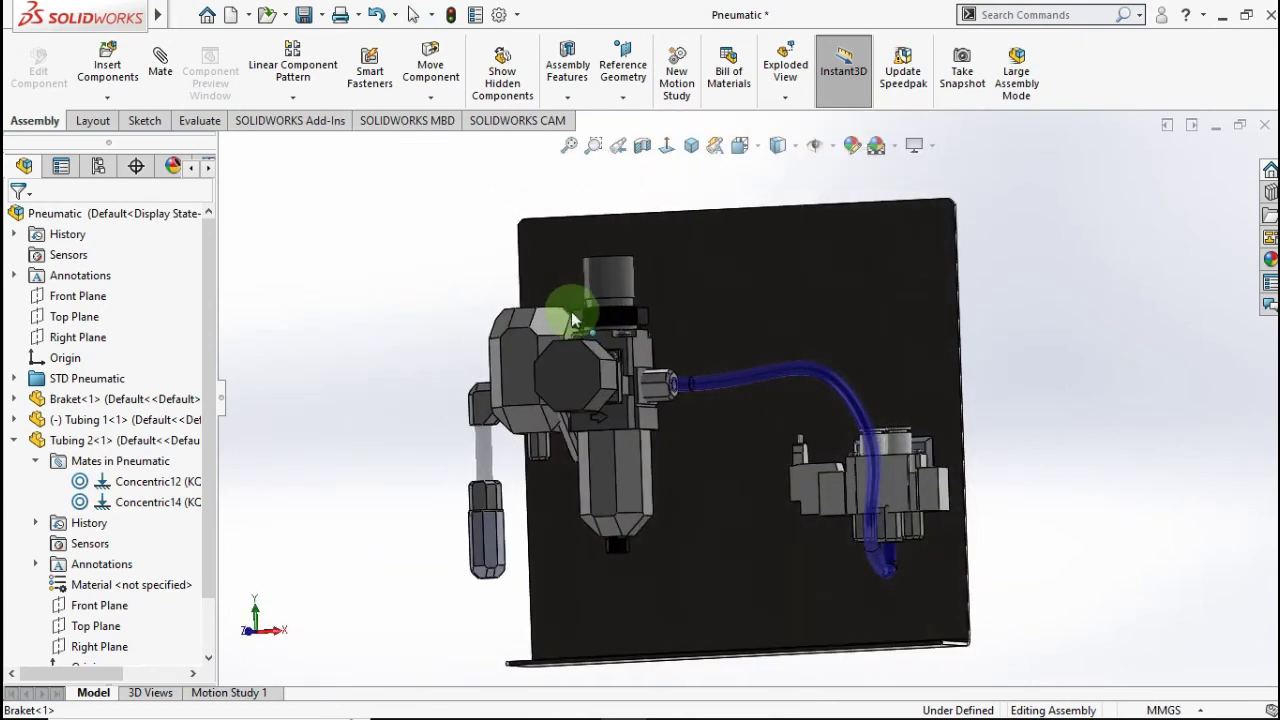
click(853, 400)
click(1053, 292)
click(1021, 339)
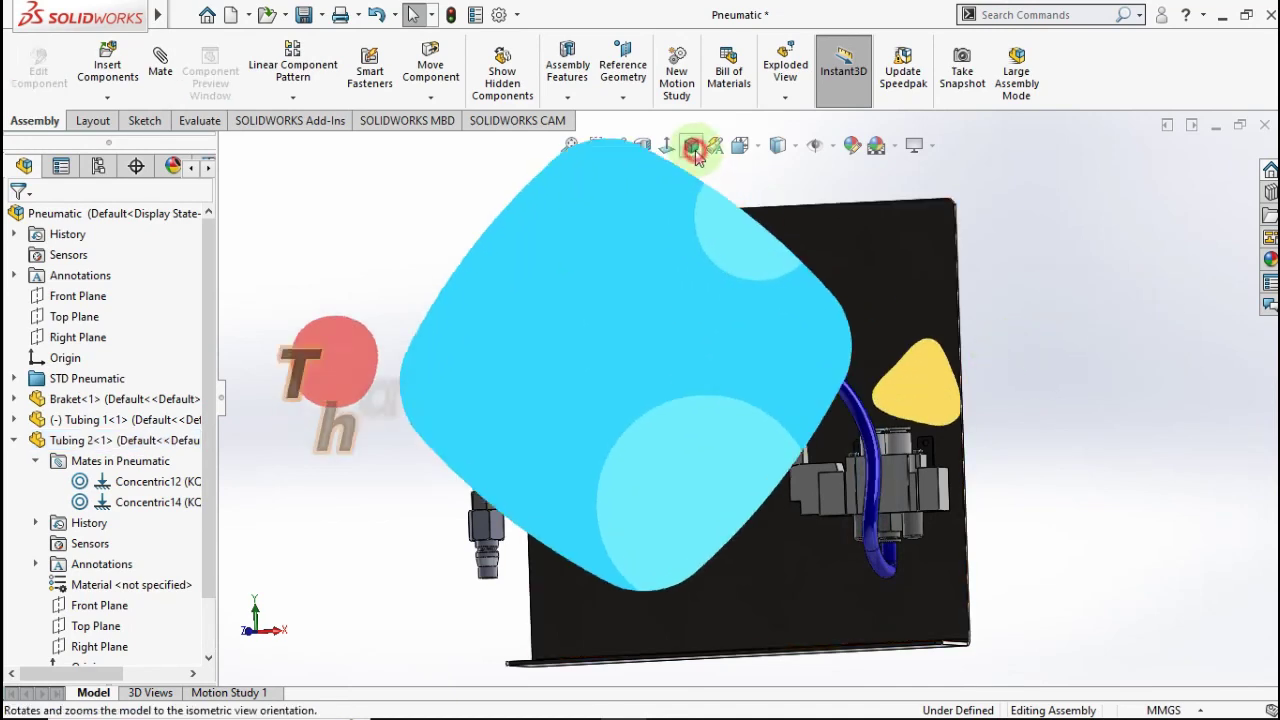
click(692, 145)
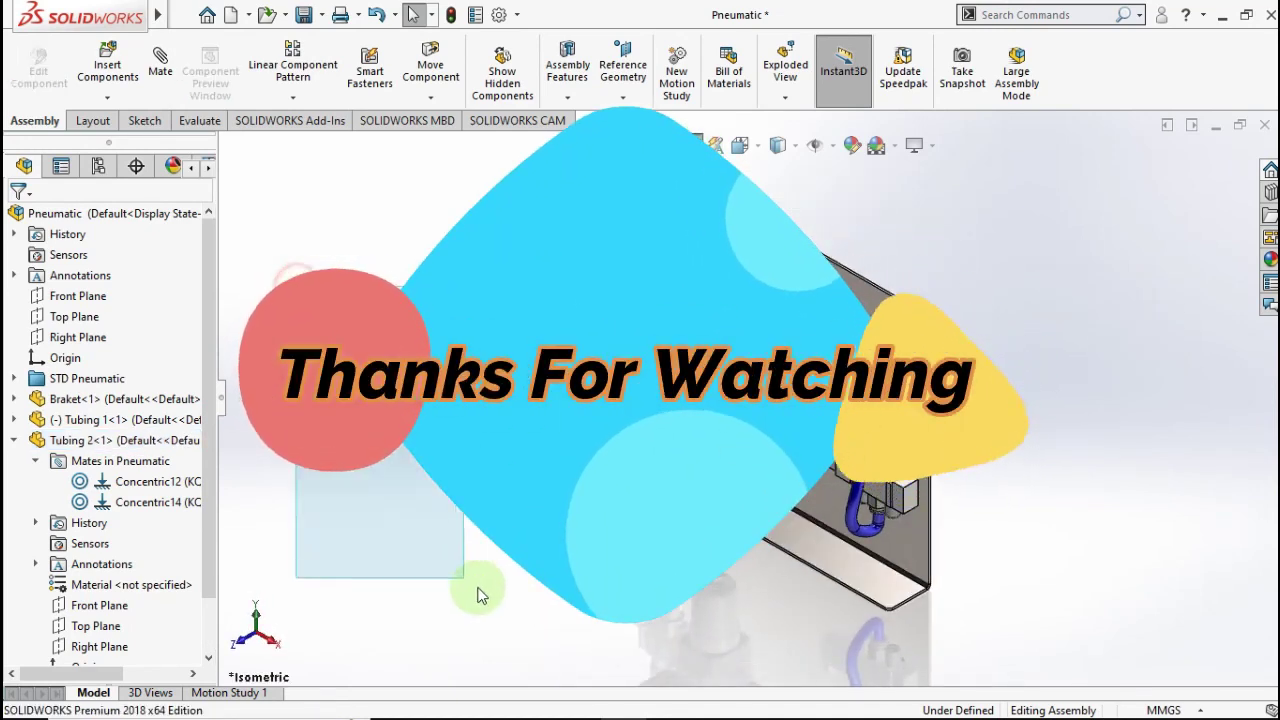